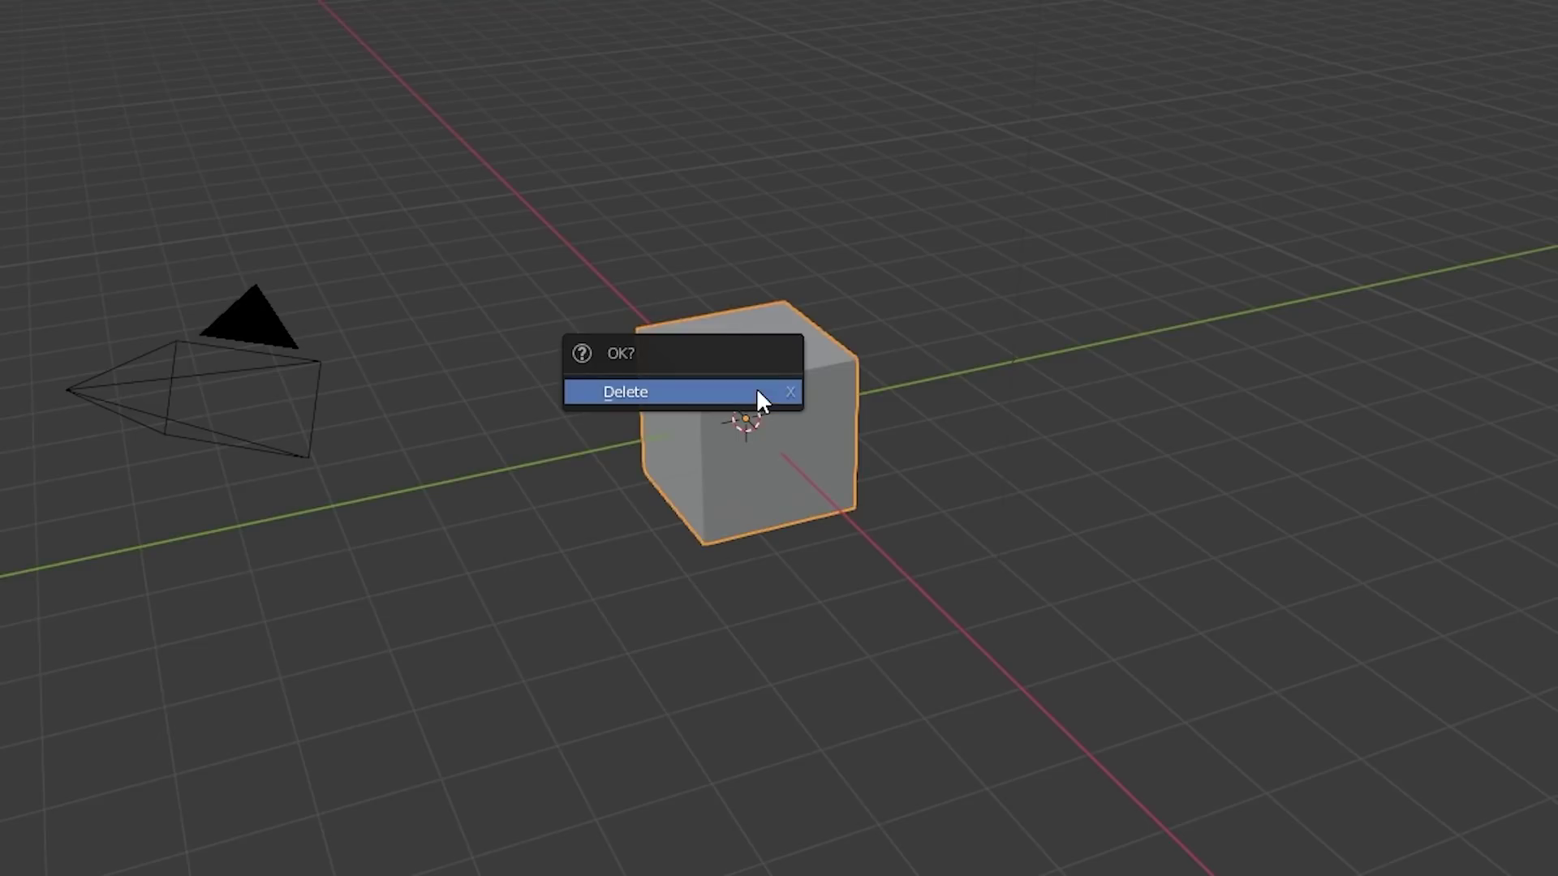
- Replace the default cube with a cone reduced to 3 vertices, viewed from the front
click(758, 393)
key(shift+a)
click(783, 503)
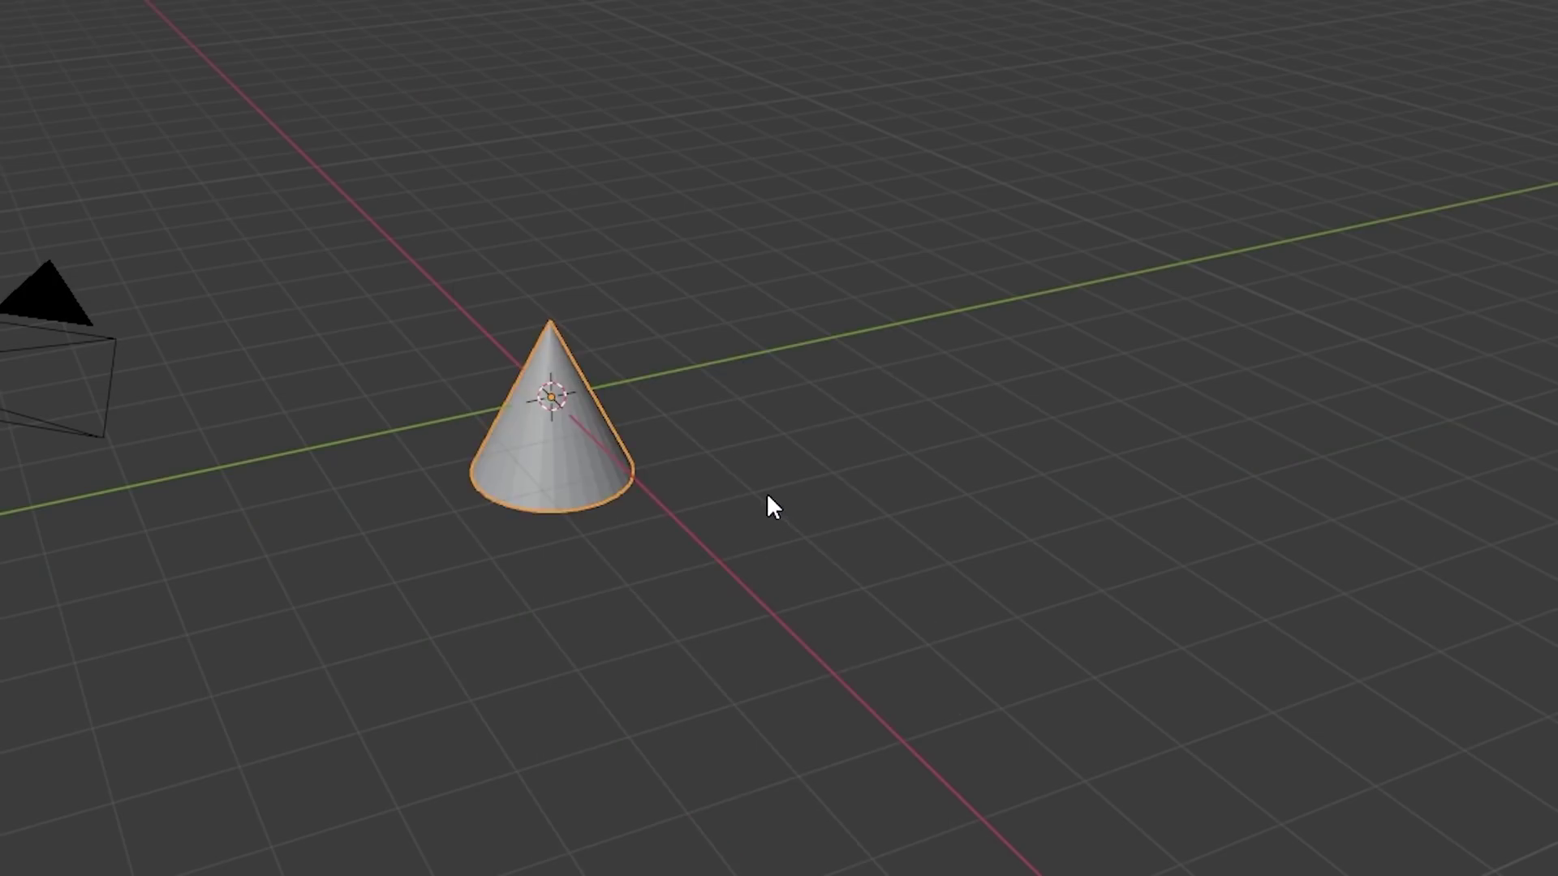
key(KP_1)
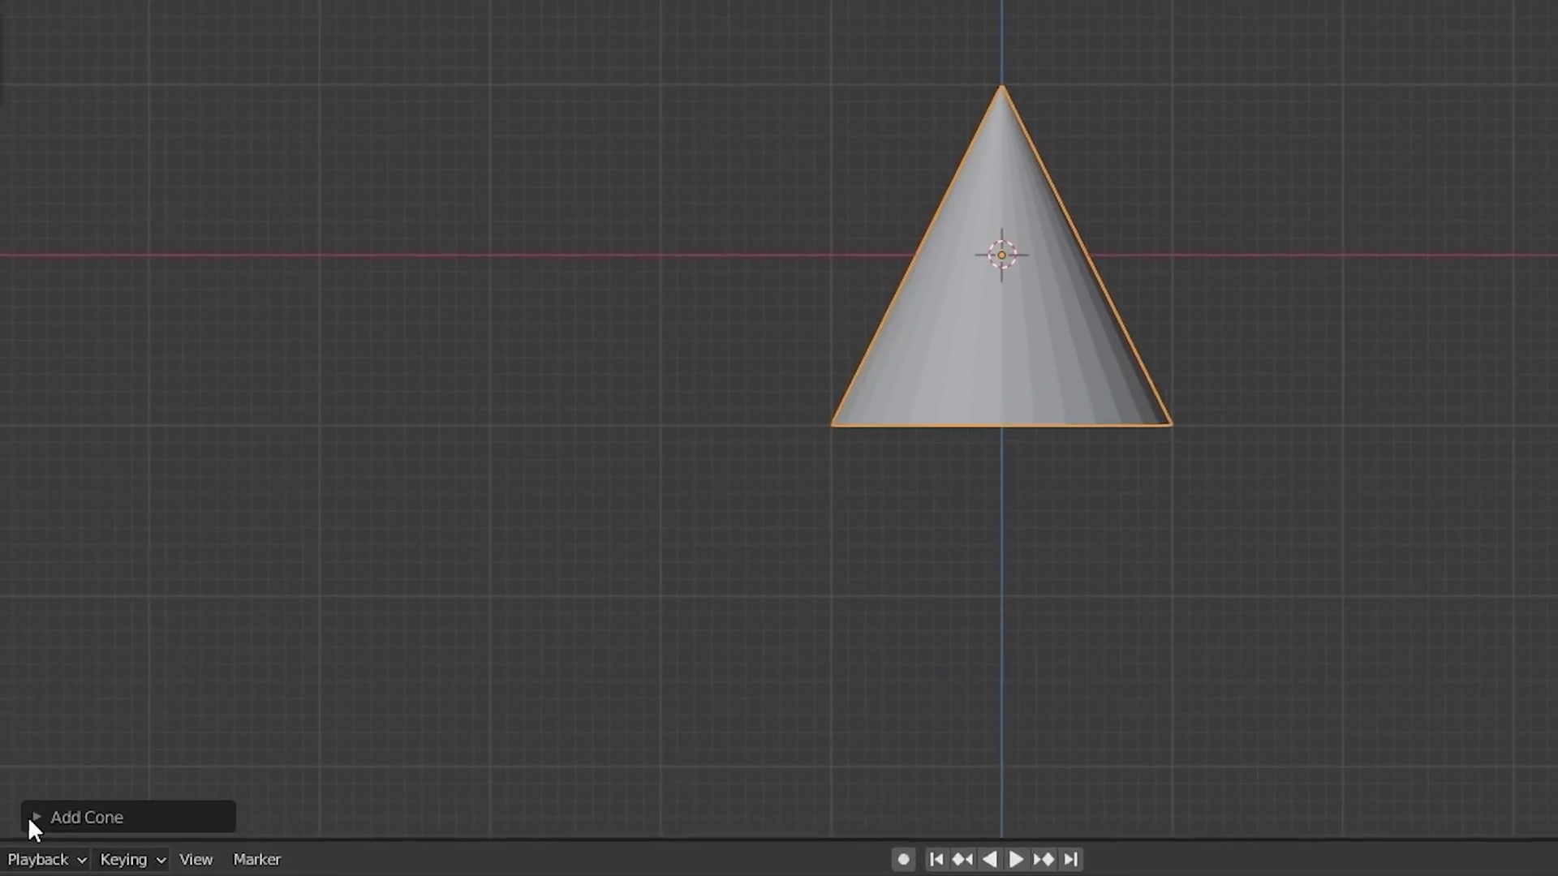
click(40, 824)
drag(371, 420, 267, 420)
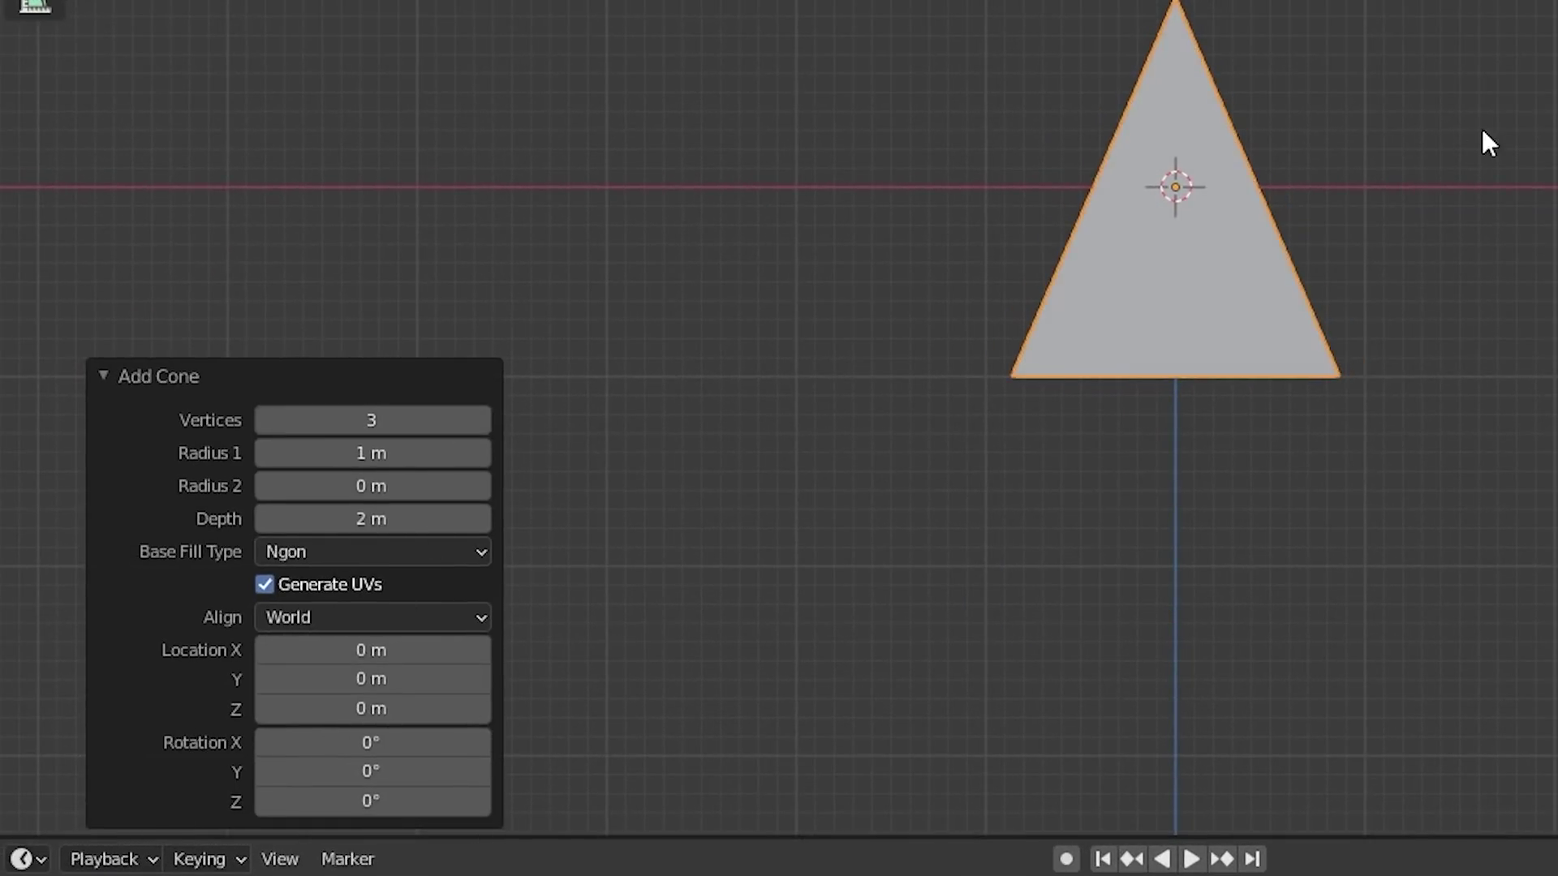
middle_drag(1482, 143, 1210, 243)
key(KP_1)
- Lower the cone's top vertex along Z, then raise the whole cone 1 m
key(Tab)
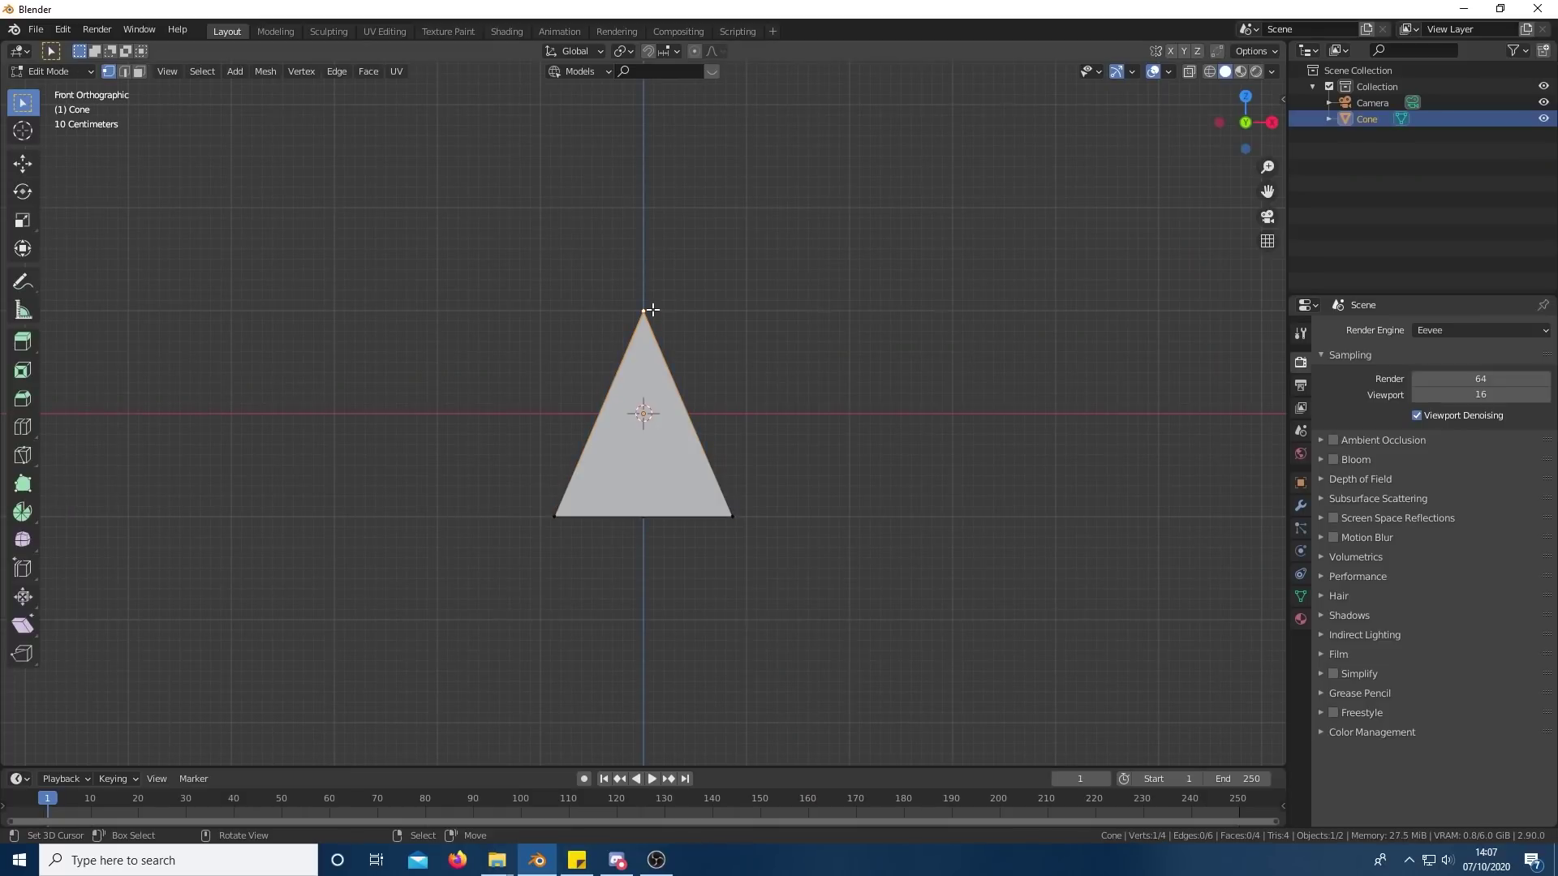
click(653, 310)
key(g)
key(z)
click(667, 359)
key(Tab)
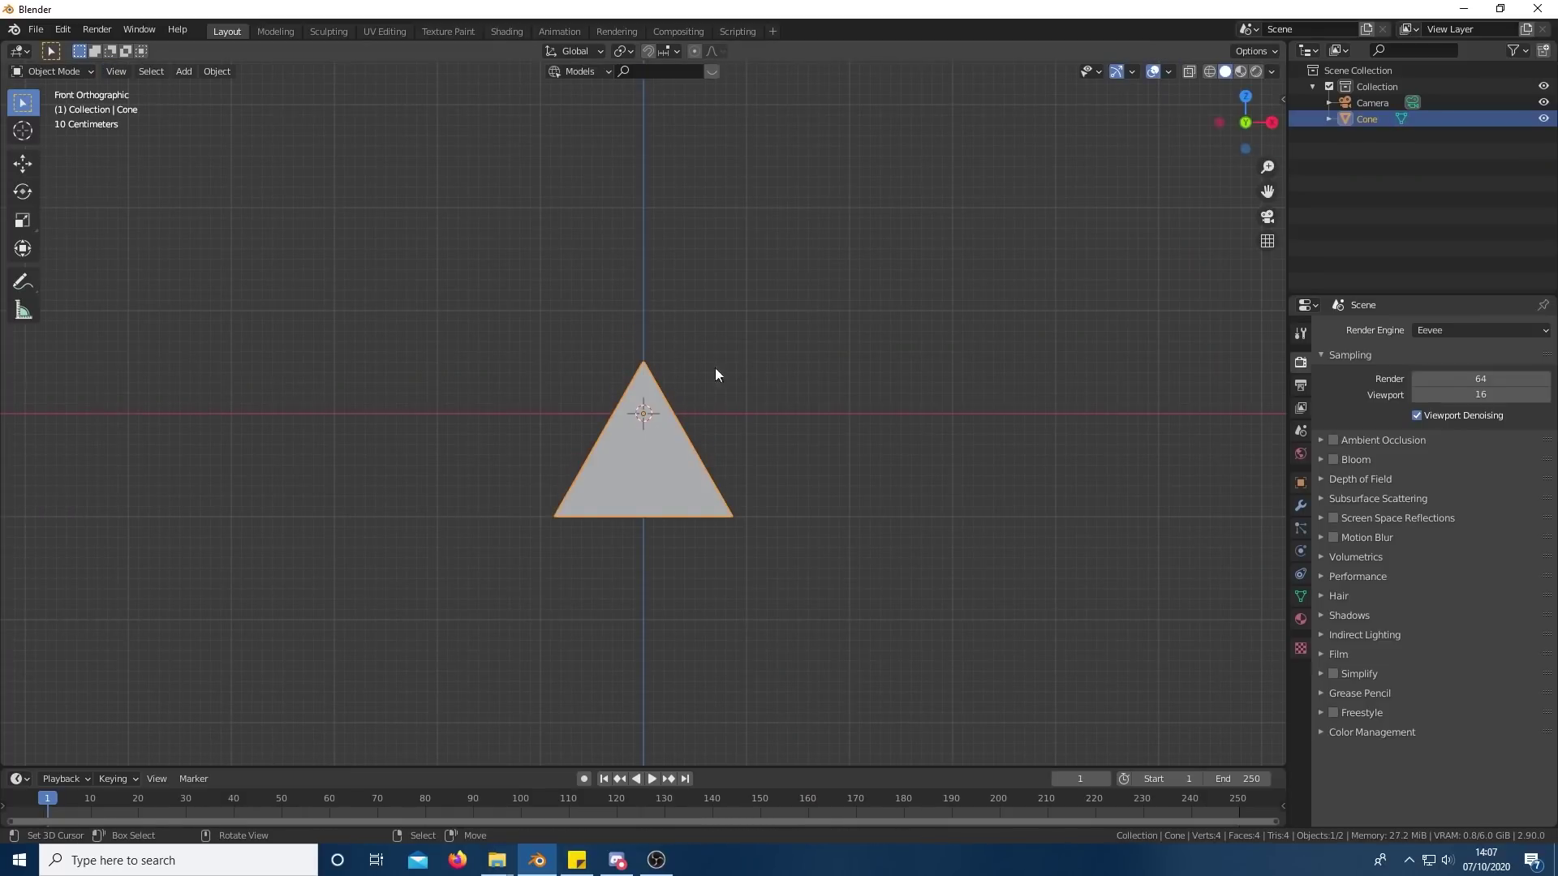
key(g)
key(z)
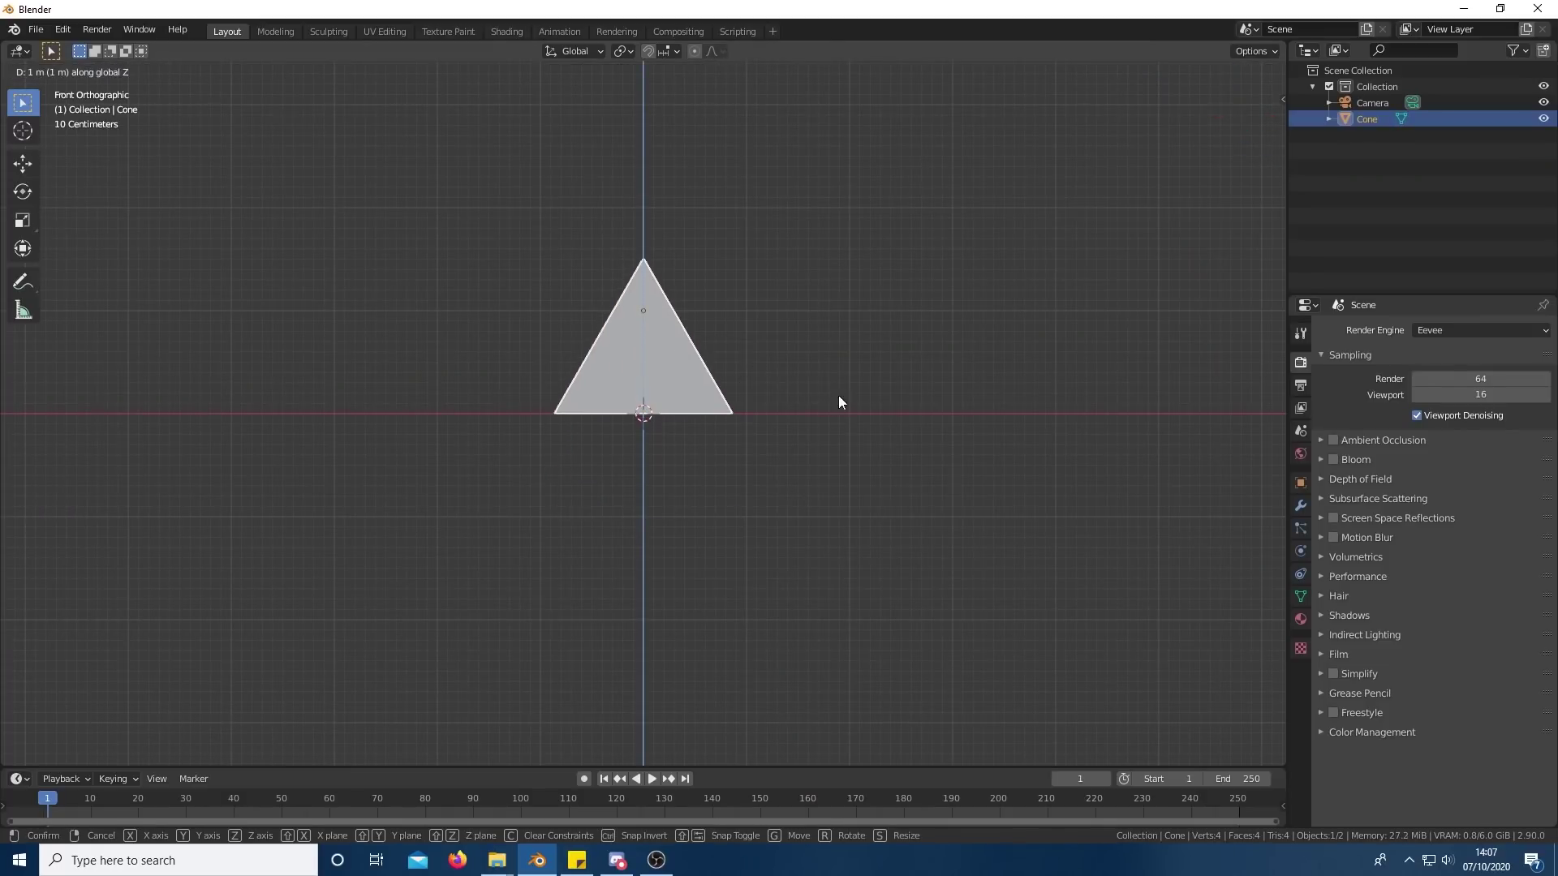
click(836, 396)
- Add a Wireframe modifier to the triangular cone
middle_drag(838, 400, 1055, 454)
click(1301, 506)
click(1432, 331)
click(1235, 650)
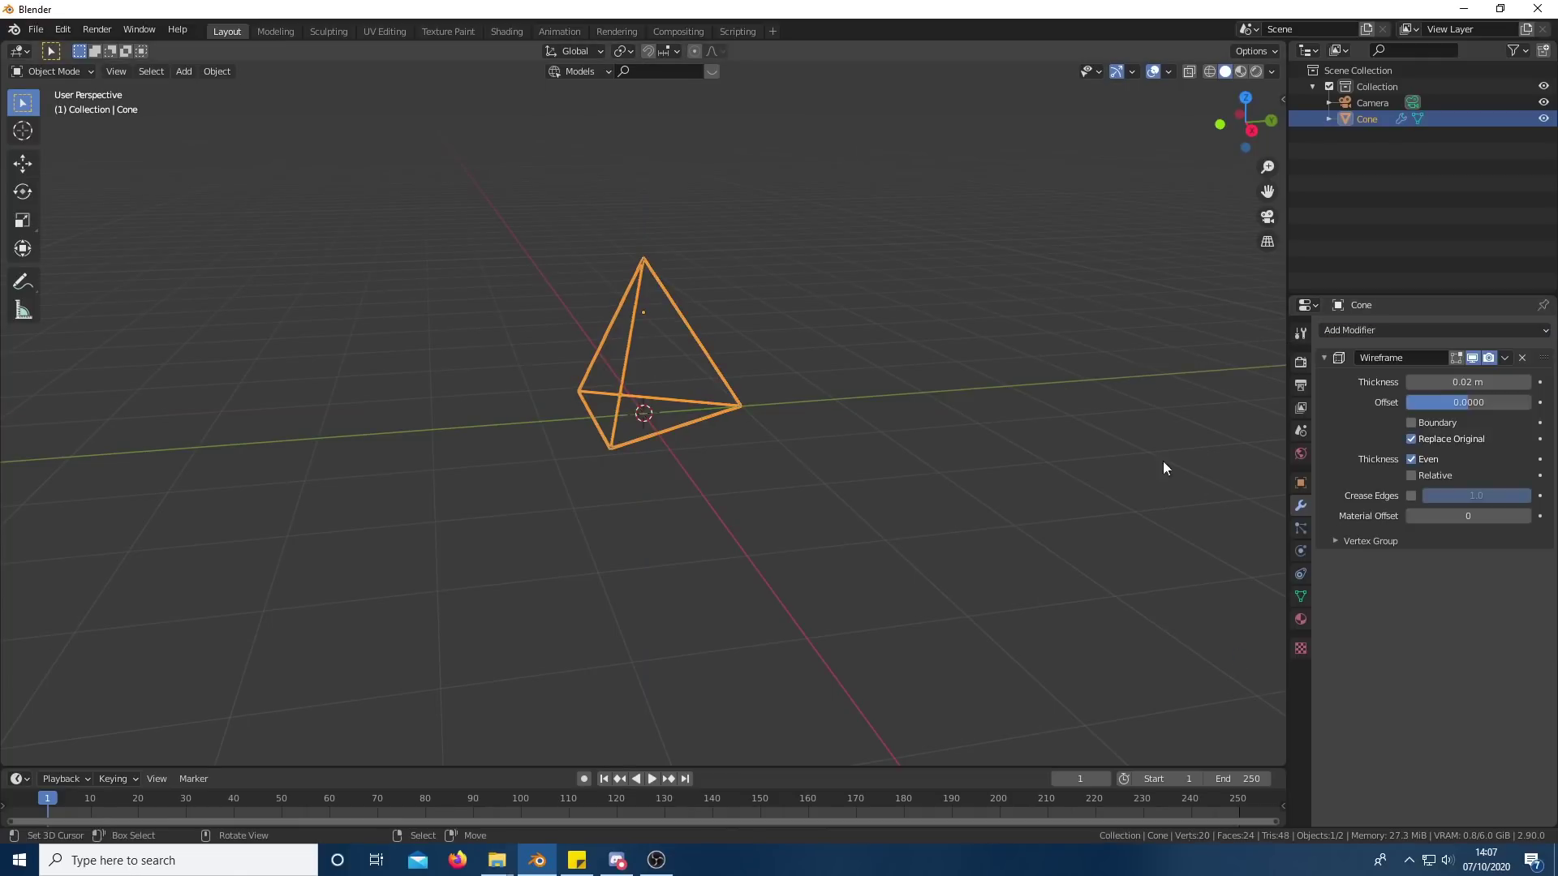
scroll(932, 376, up, 3)
middle_drag(933, 376, 1017, 376)
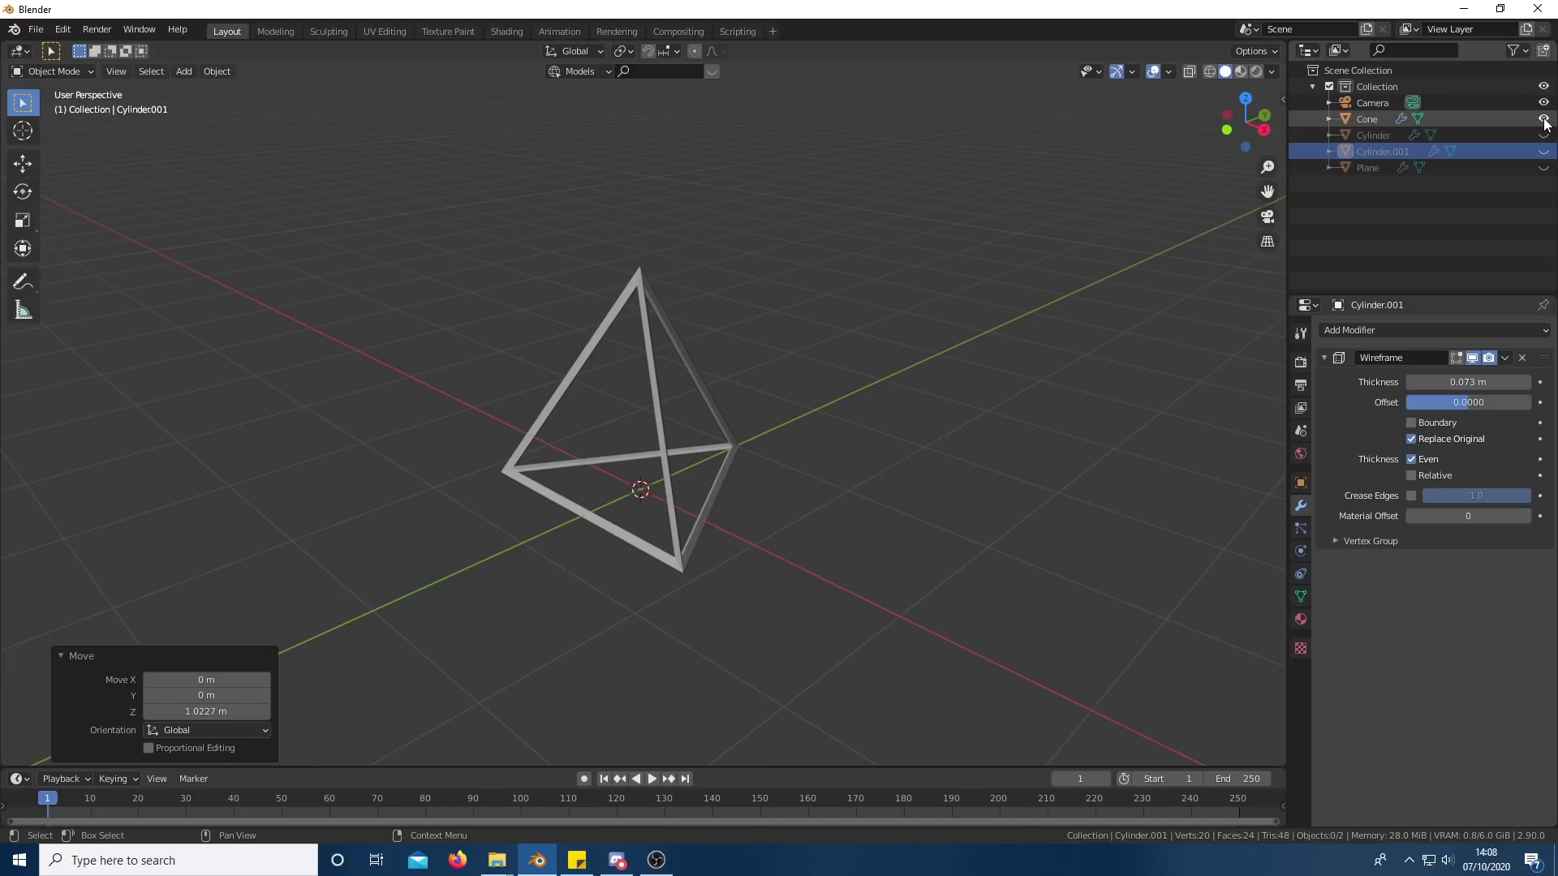
- Toggle visibility to compare the Cylinder, Cylinder.001 and Plane wireframe examples
click(1544, 120)
click(1544, 135)
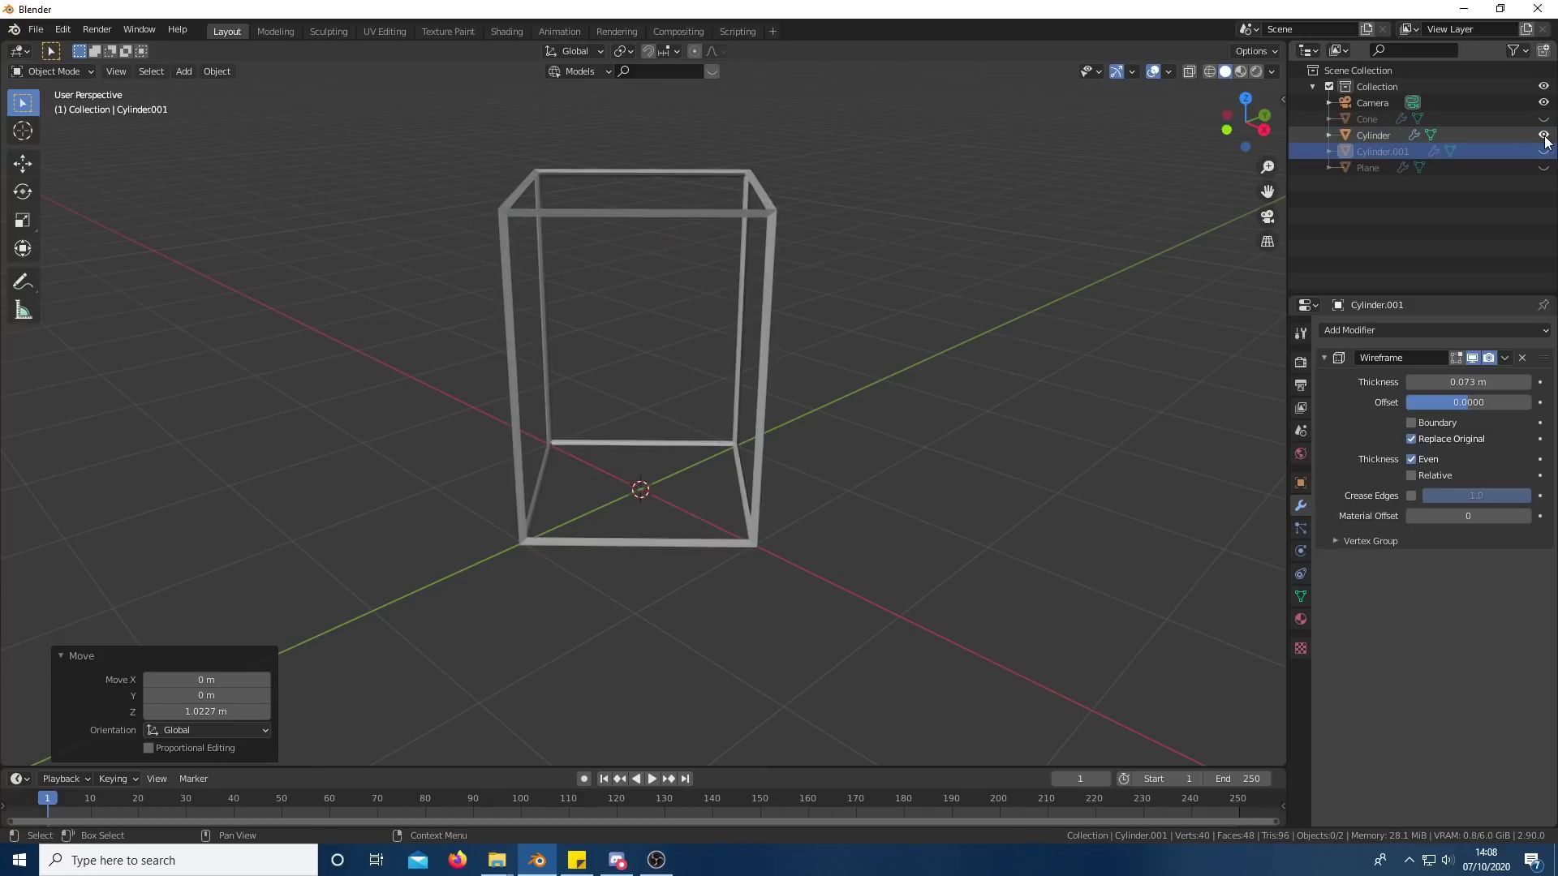
click(1544, 135)
click(1544, 152)
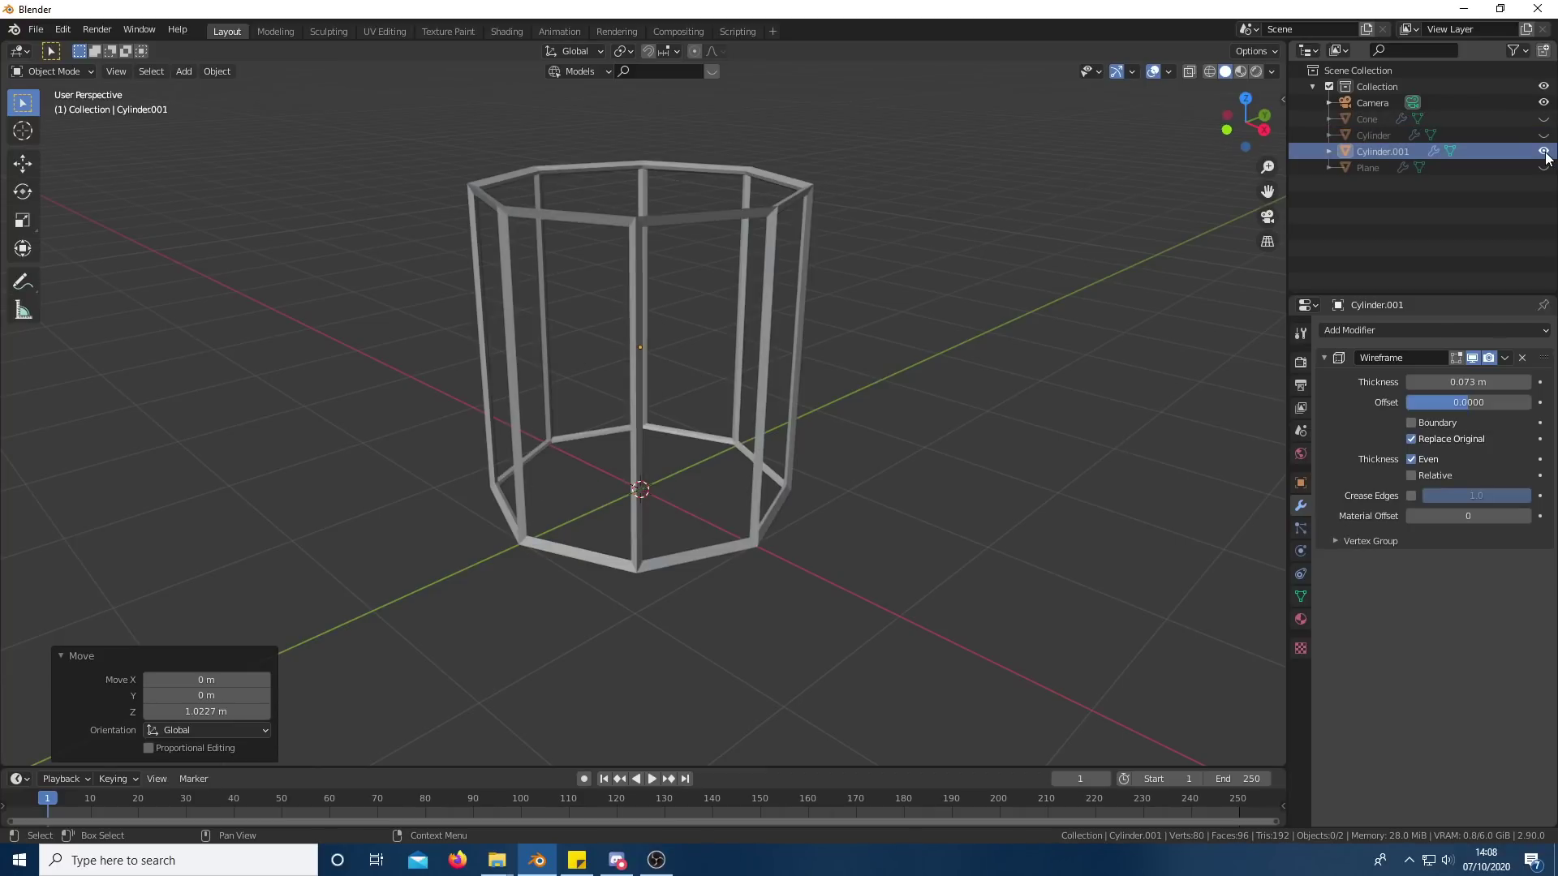
middle_drag(1266, 244, 1150, 219)
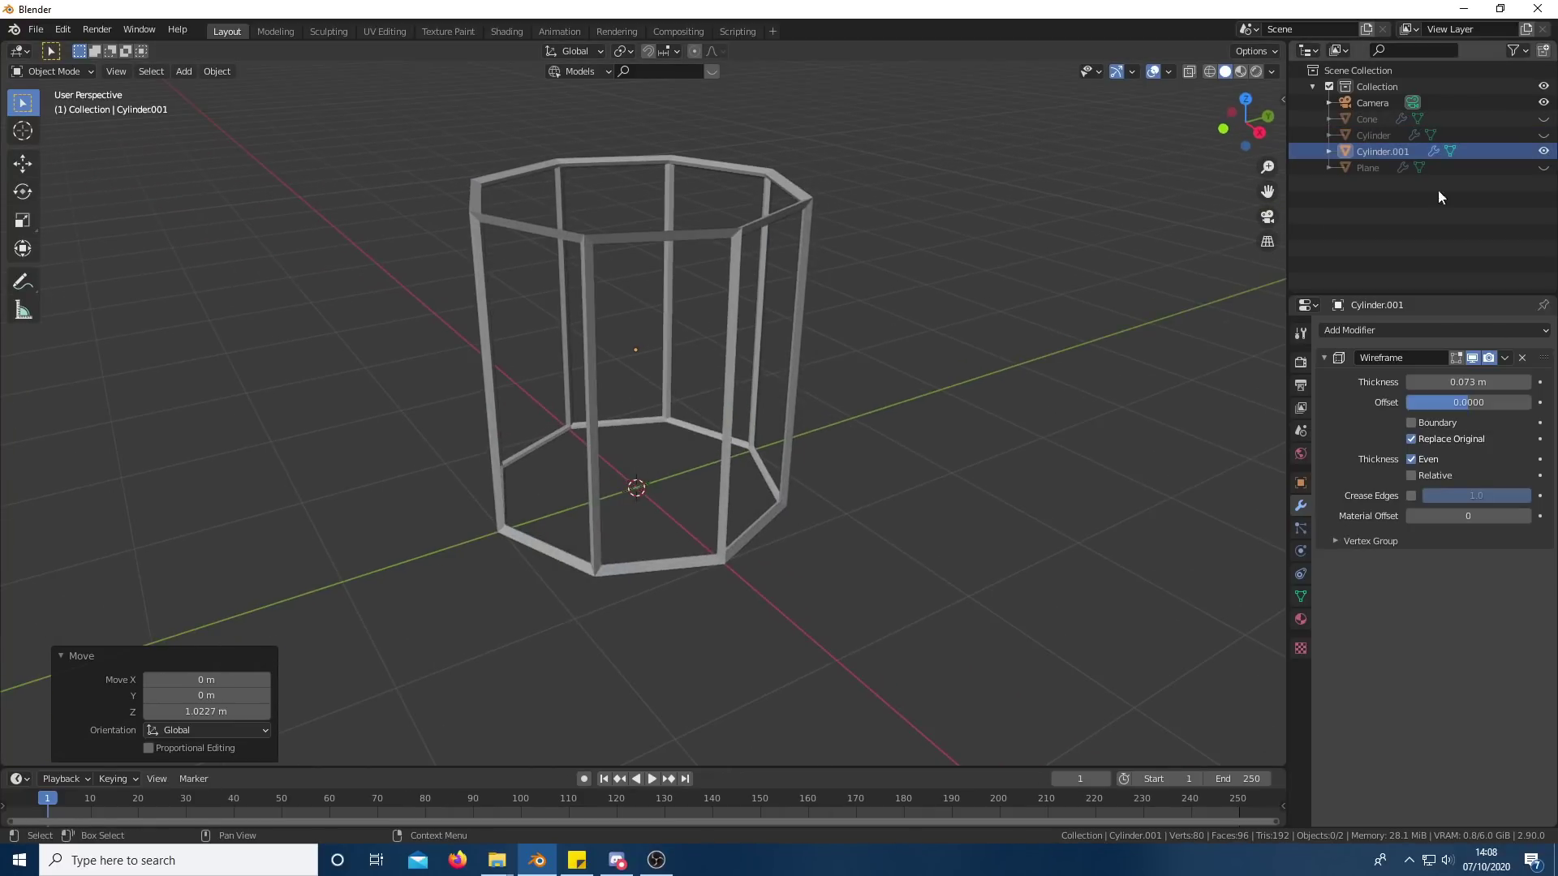
click(1544, 152)
click(1544, 168)
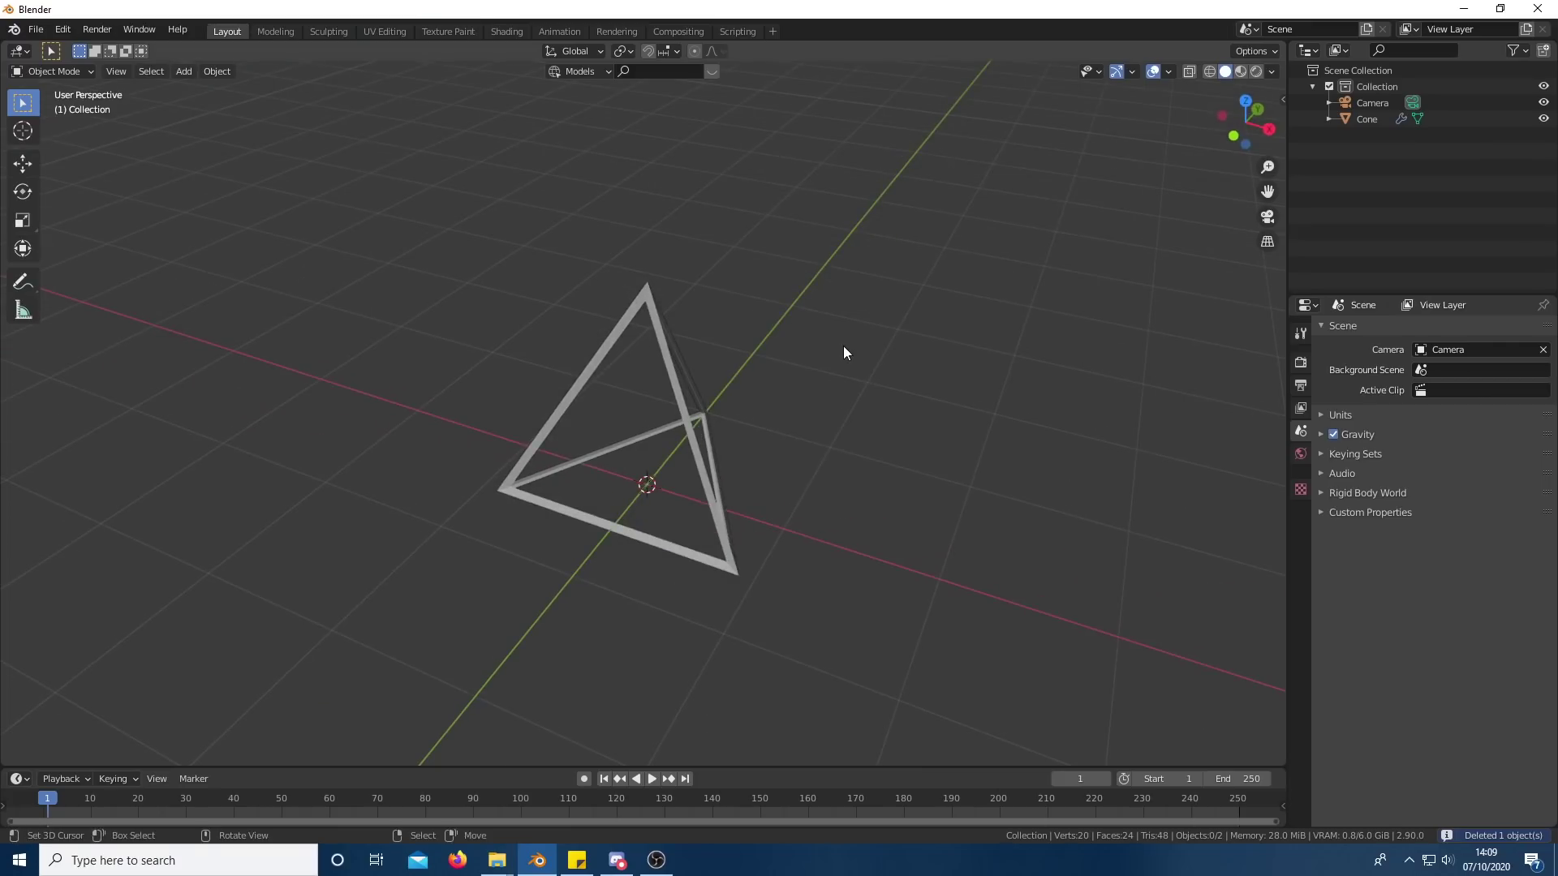
- Add a 6-vertex circle and scale it up into a large hexagon
key(shift+a)
mouse_move(844, 345)
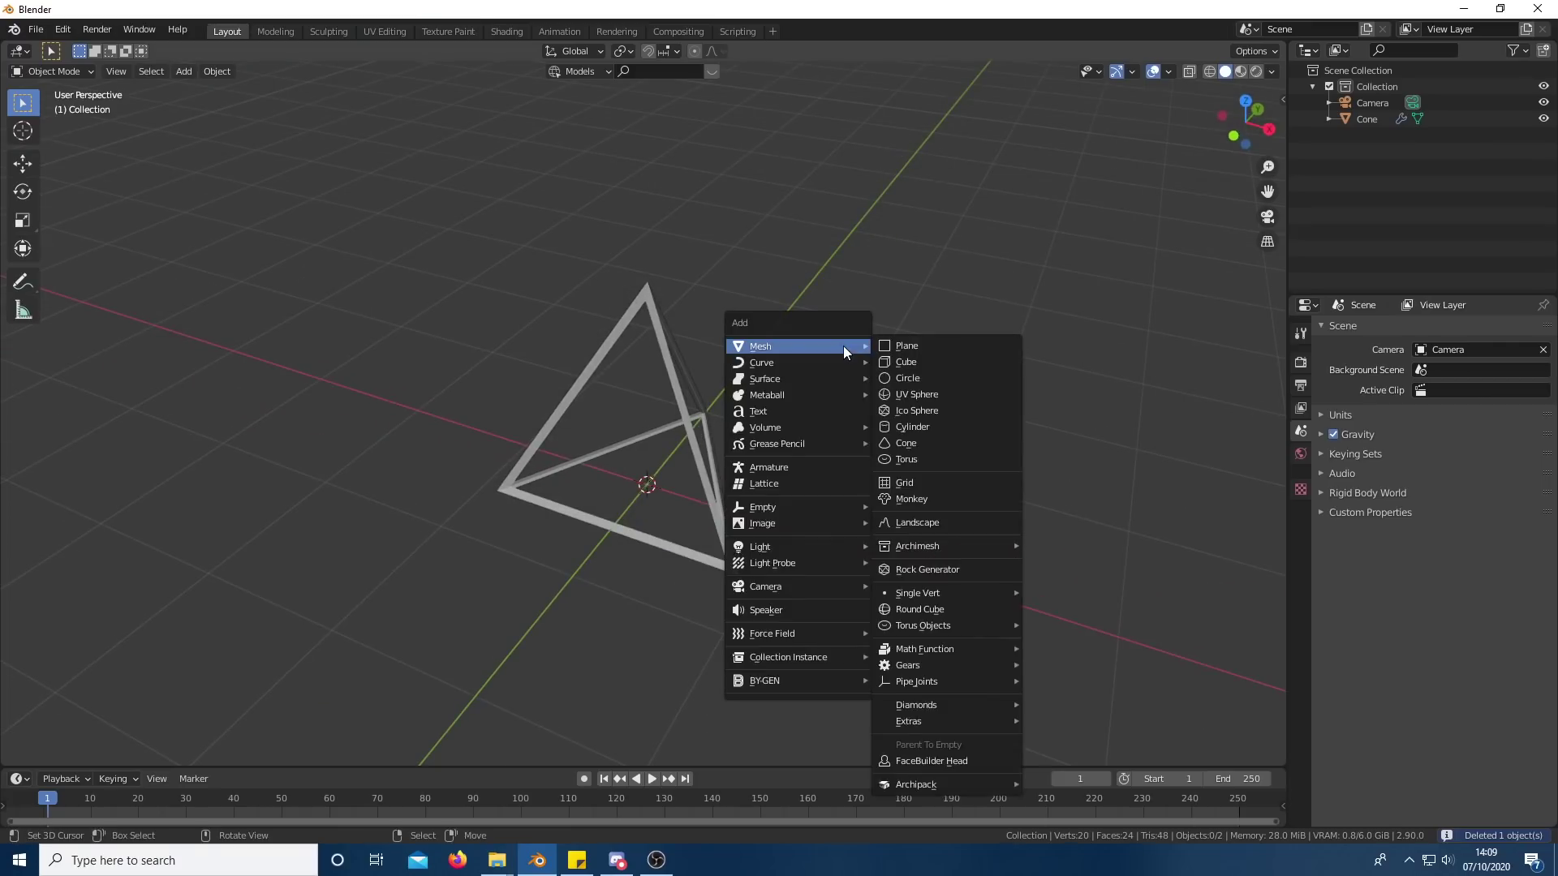
click(934, 379)
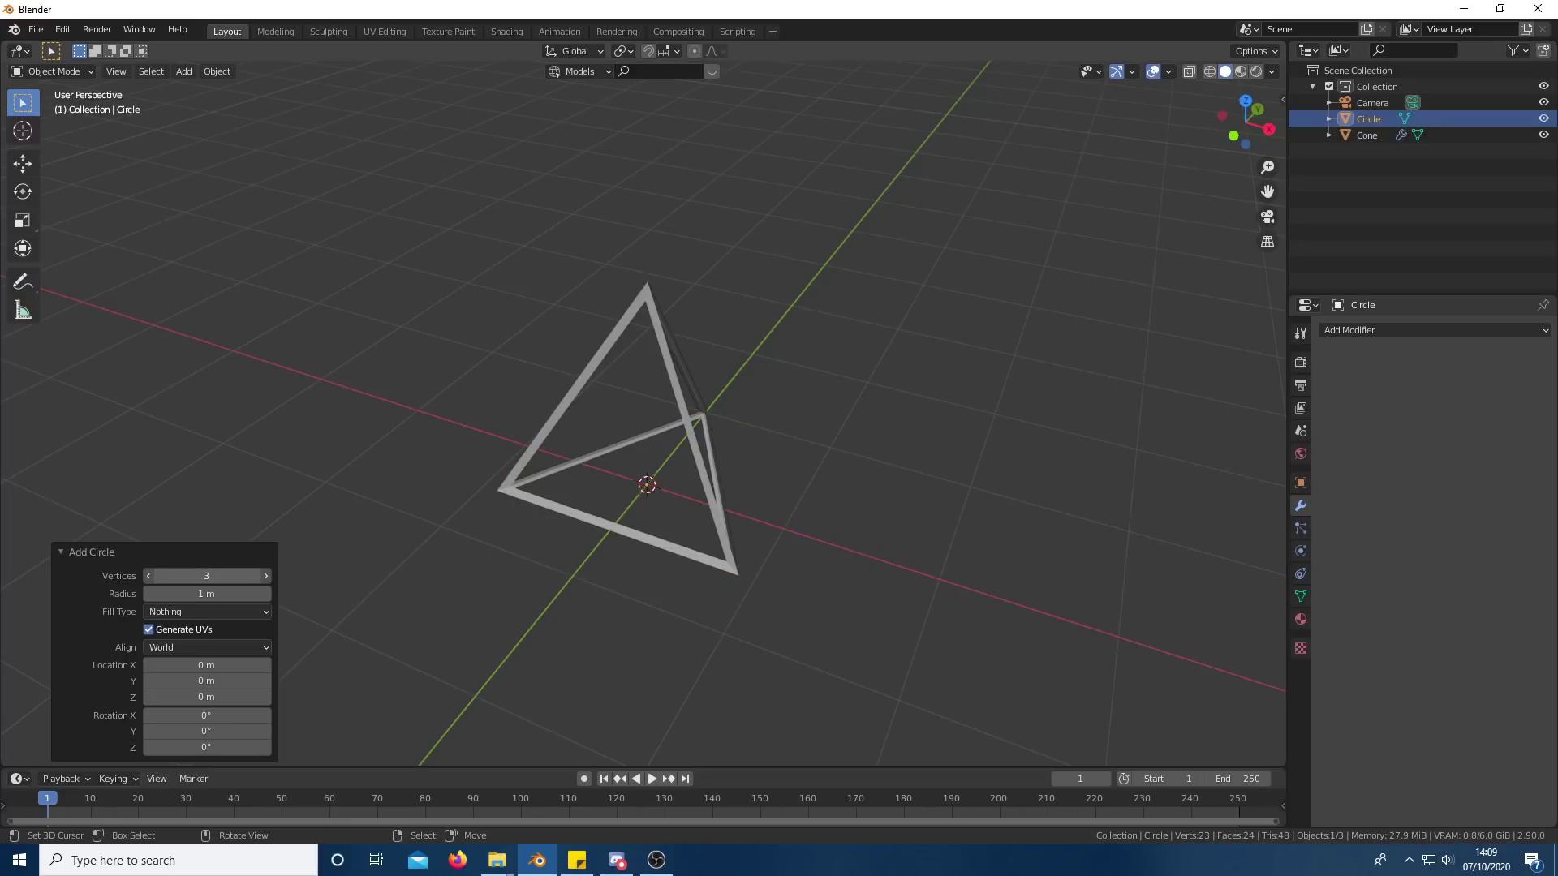
click(267, 575)
middle_drag(727, 495, 773, 490)
key(s)
click(867, 587)
middle_drag(867, 587, 759, 551)
- Fill the hexagon, extrude it into a prism and delete the top face
key(Tab)
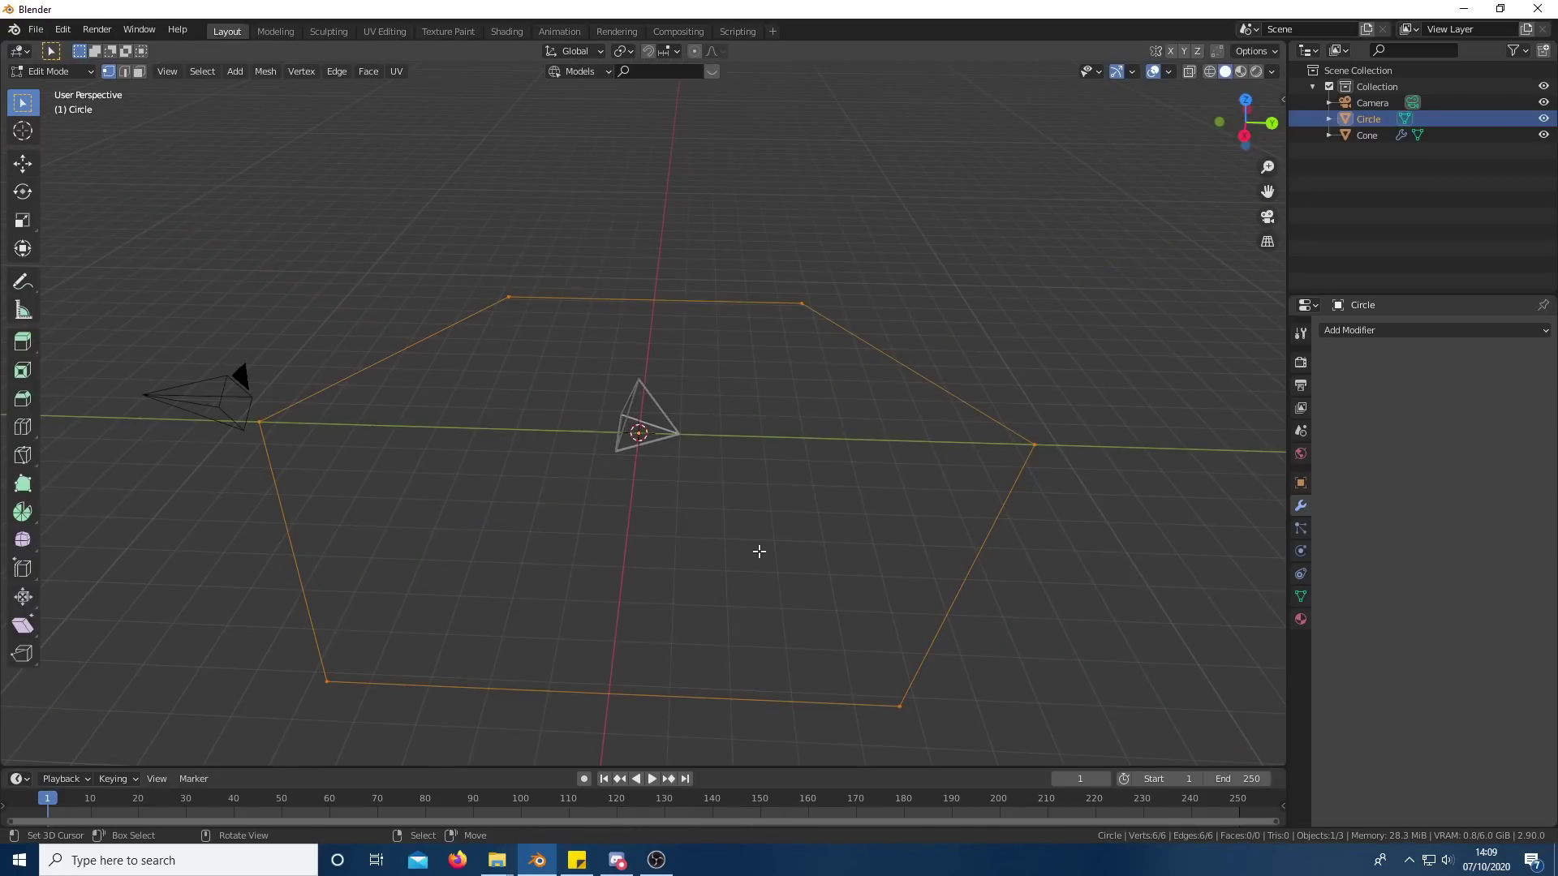
key(f)
key(e)
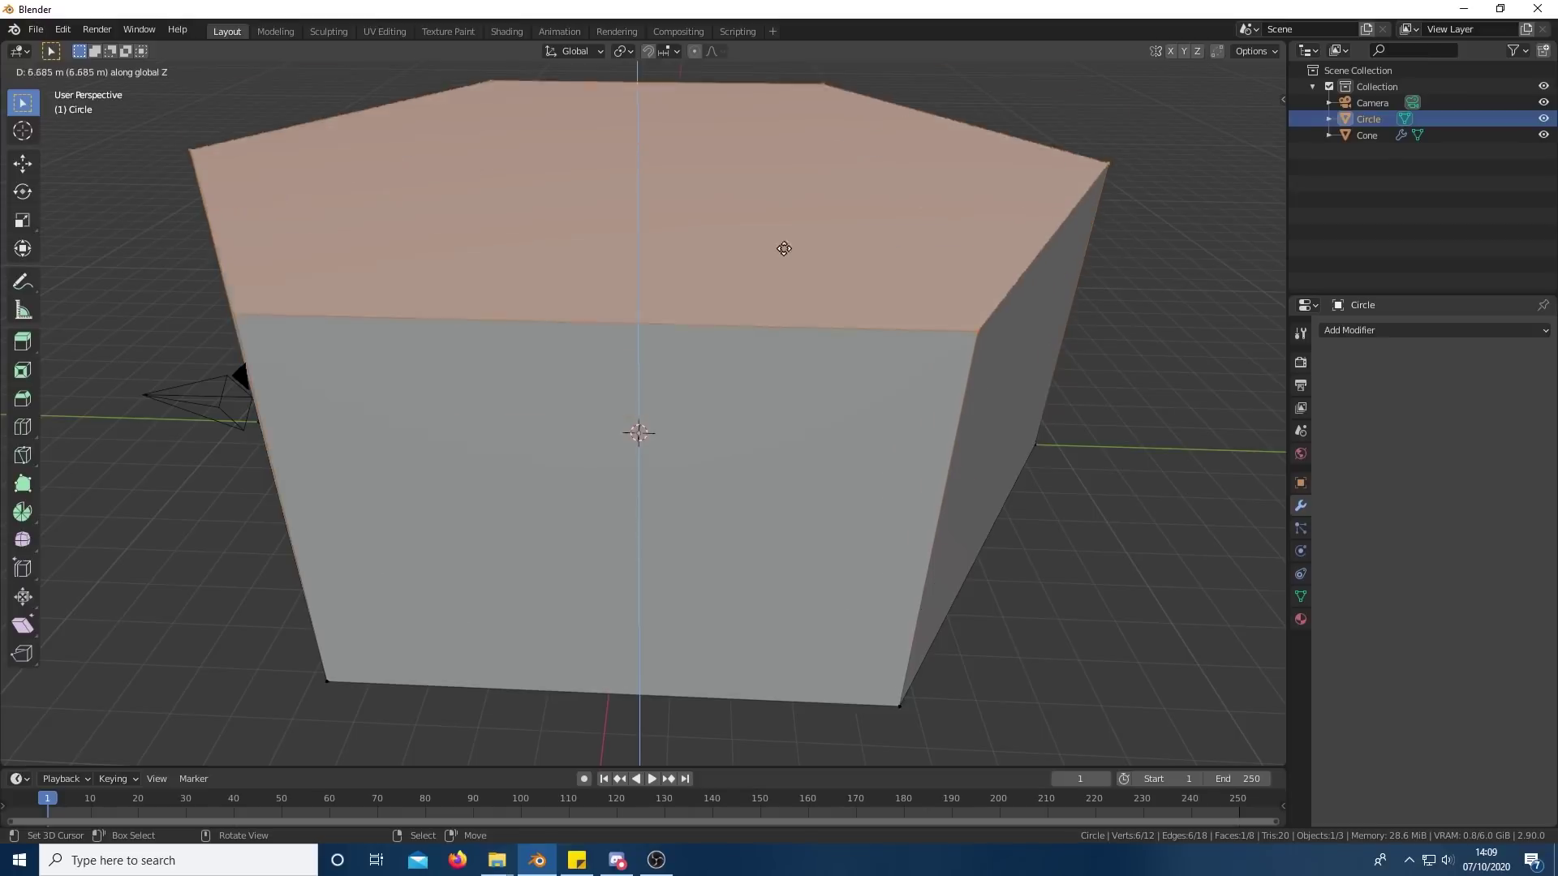
click(782, 205)
key(x)
click(852, 317)
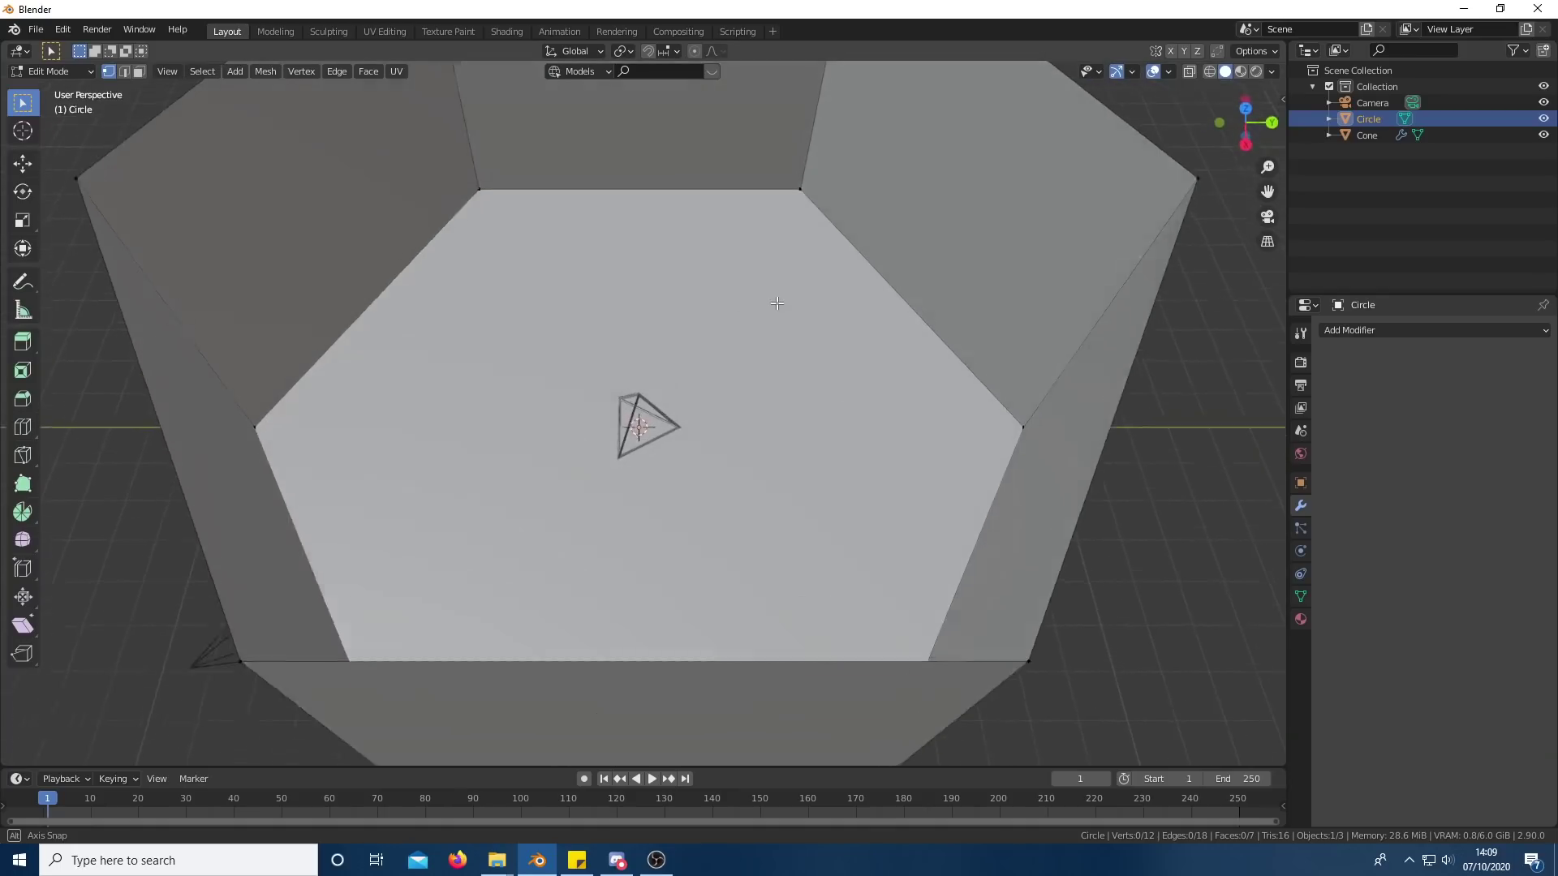
- Bevel the hollow hexagon's inner edges, shade it smooth and save as template.blend
middle_drag(805, 375, 795, 370)
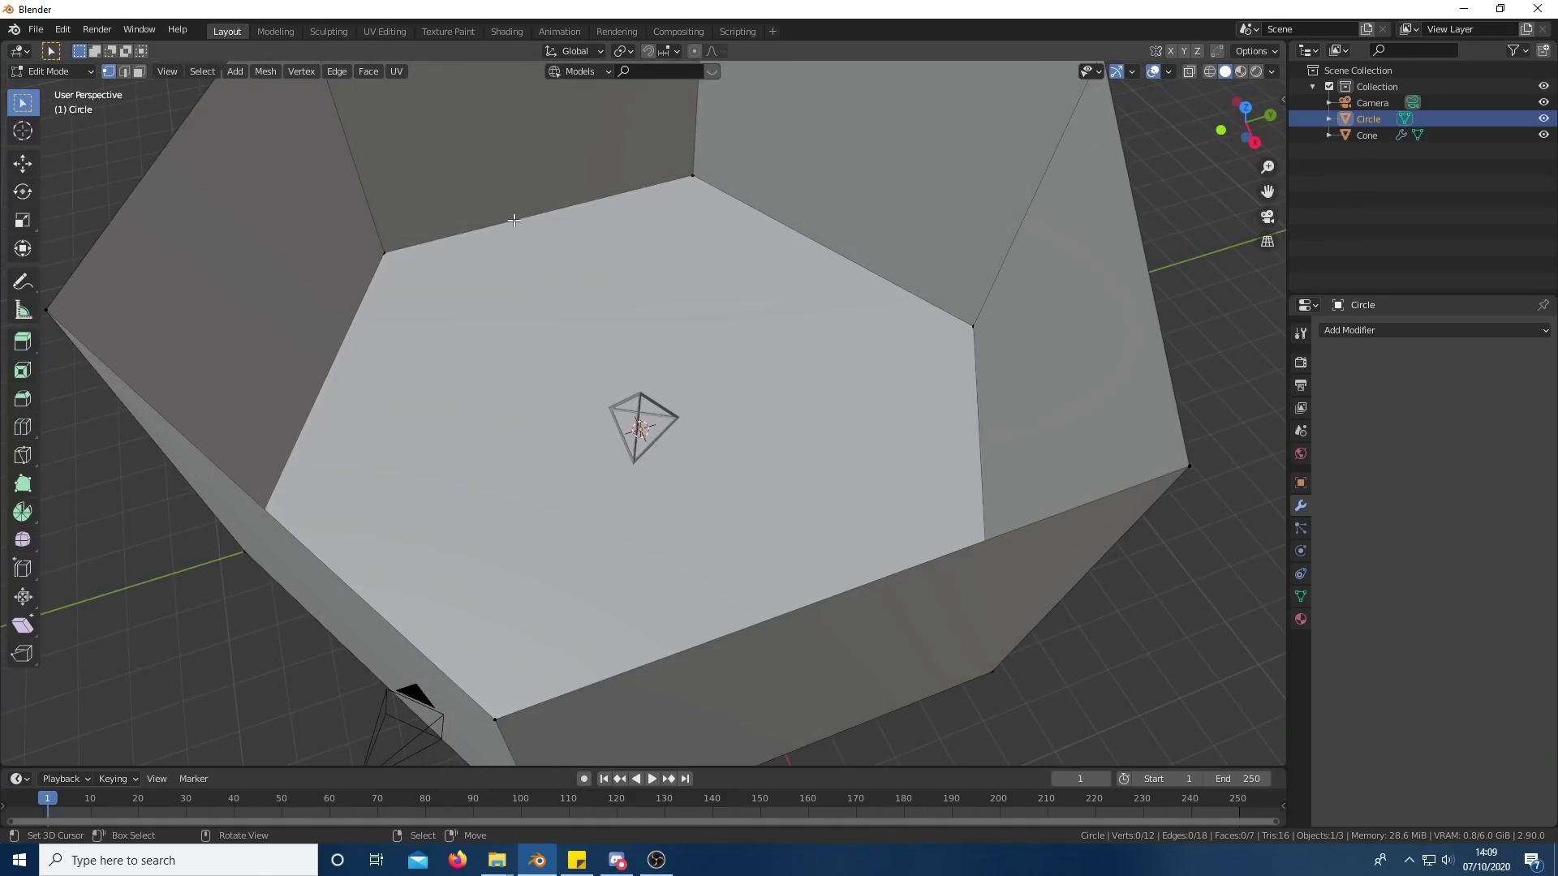
click(22, 399)
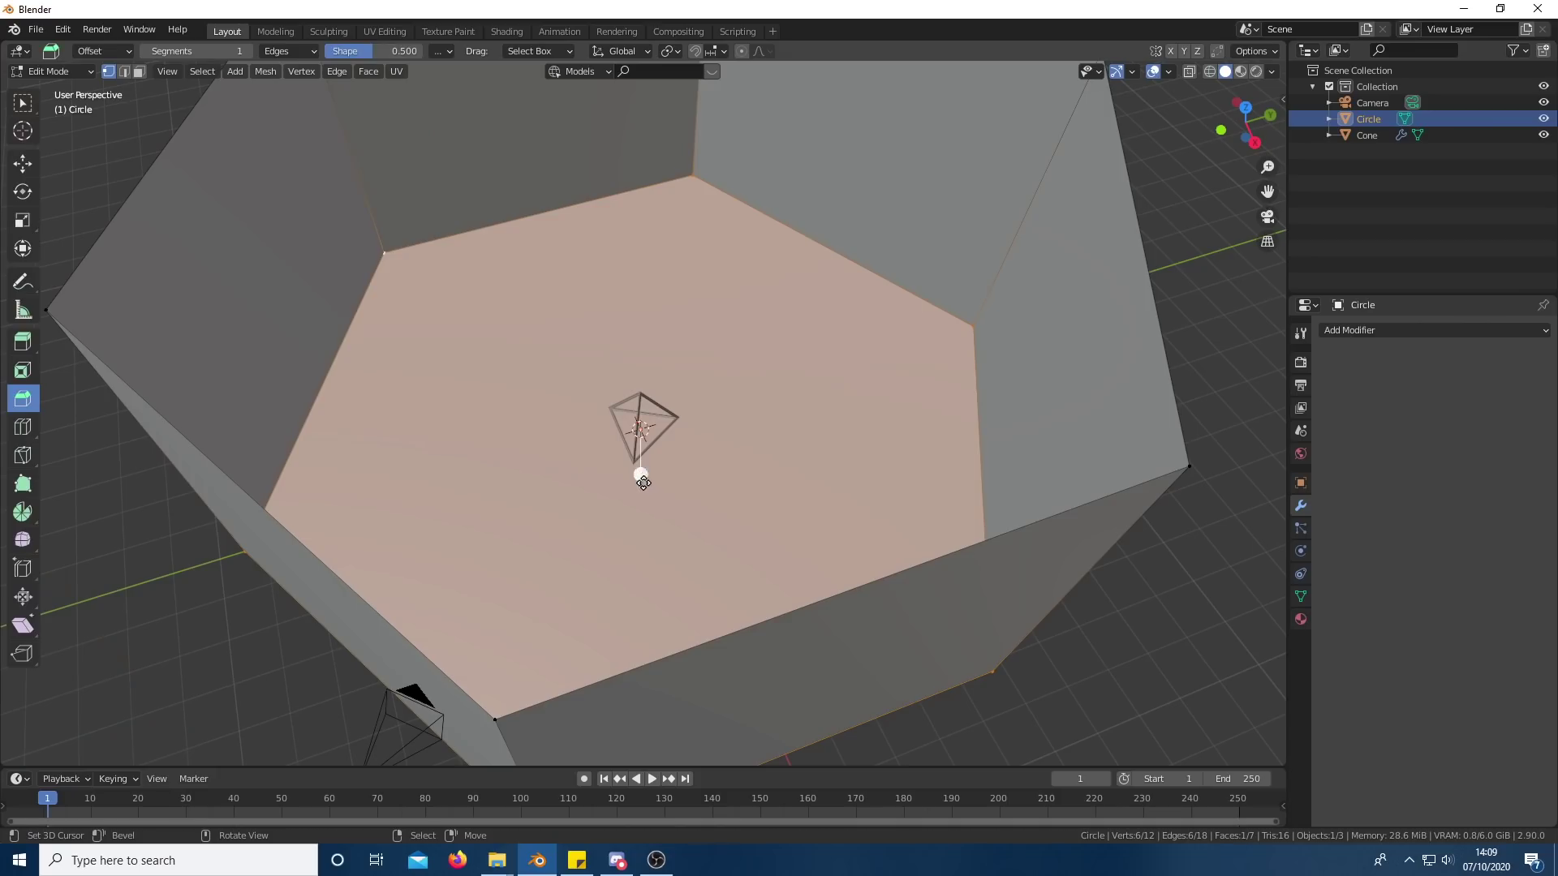
drag(641, 476, 666, 544)
scroll(671, 522, up, 2)
scroll(662, 545, up, 2)
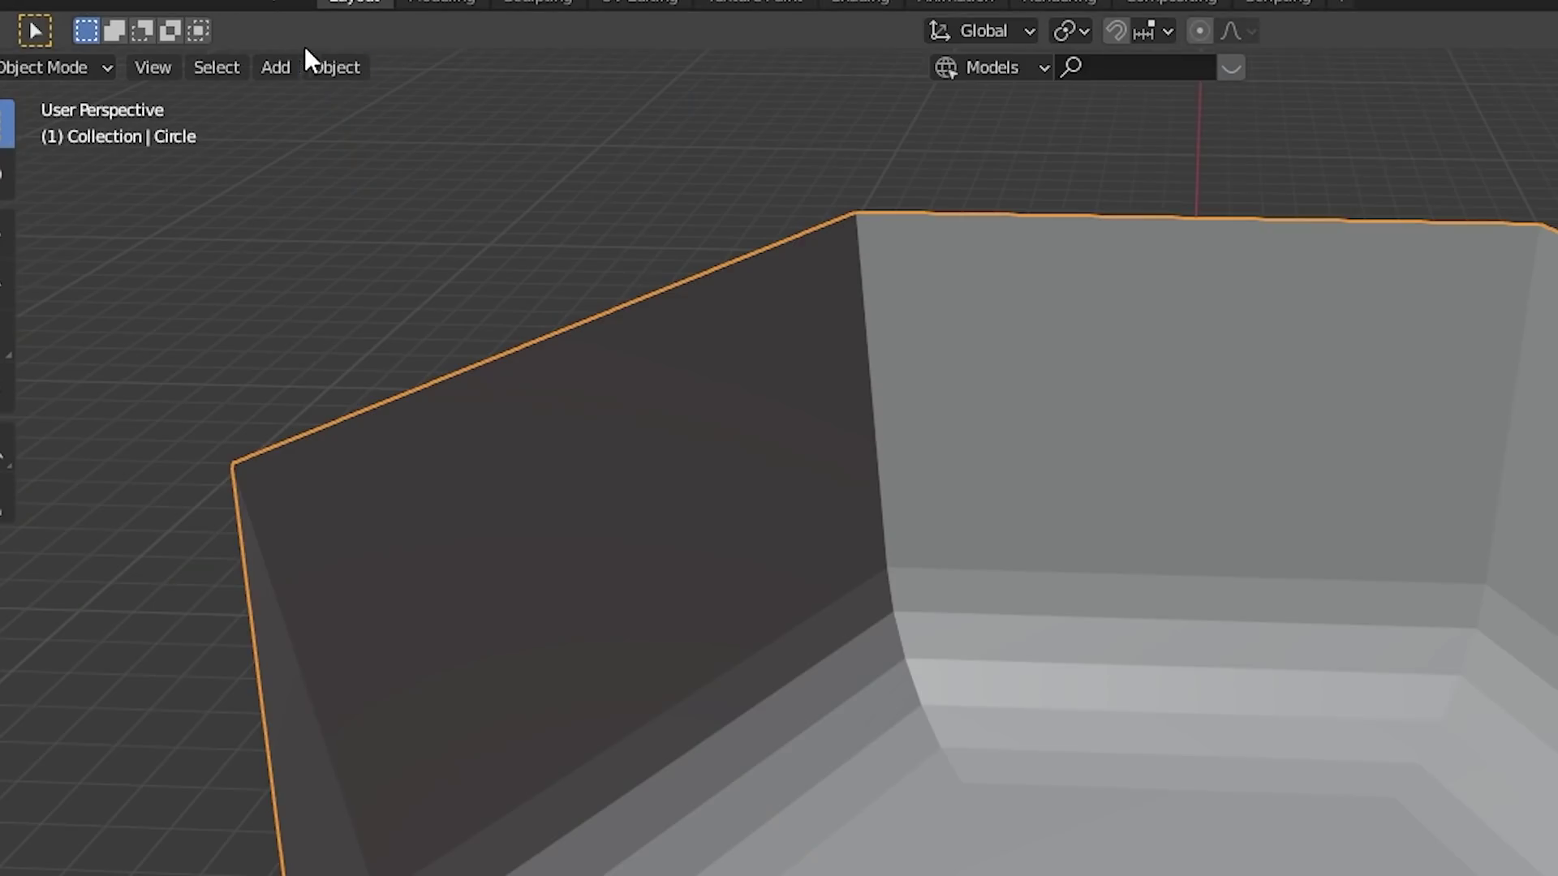
click(269, 71)
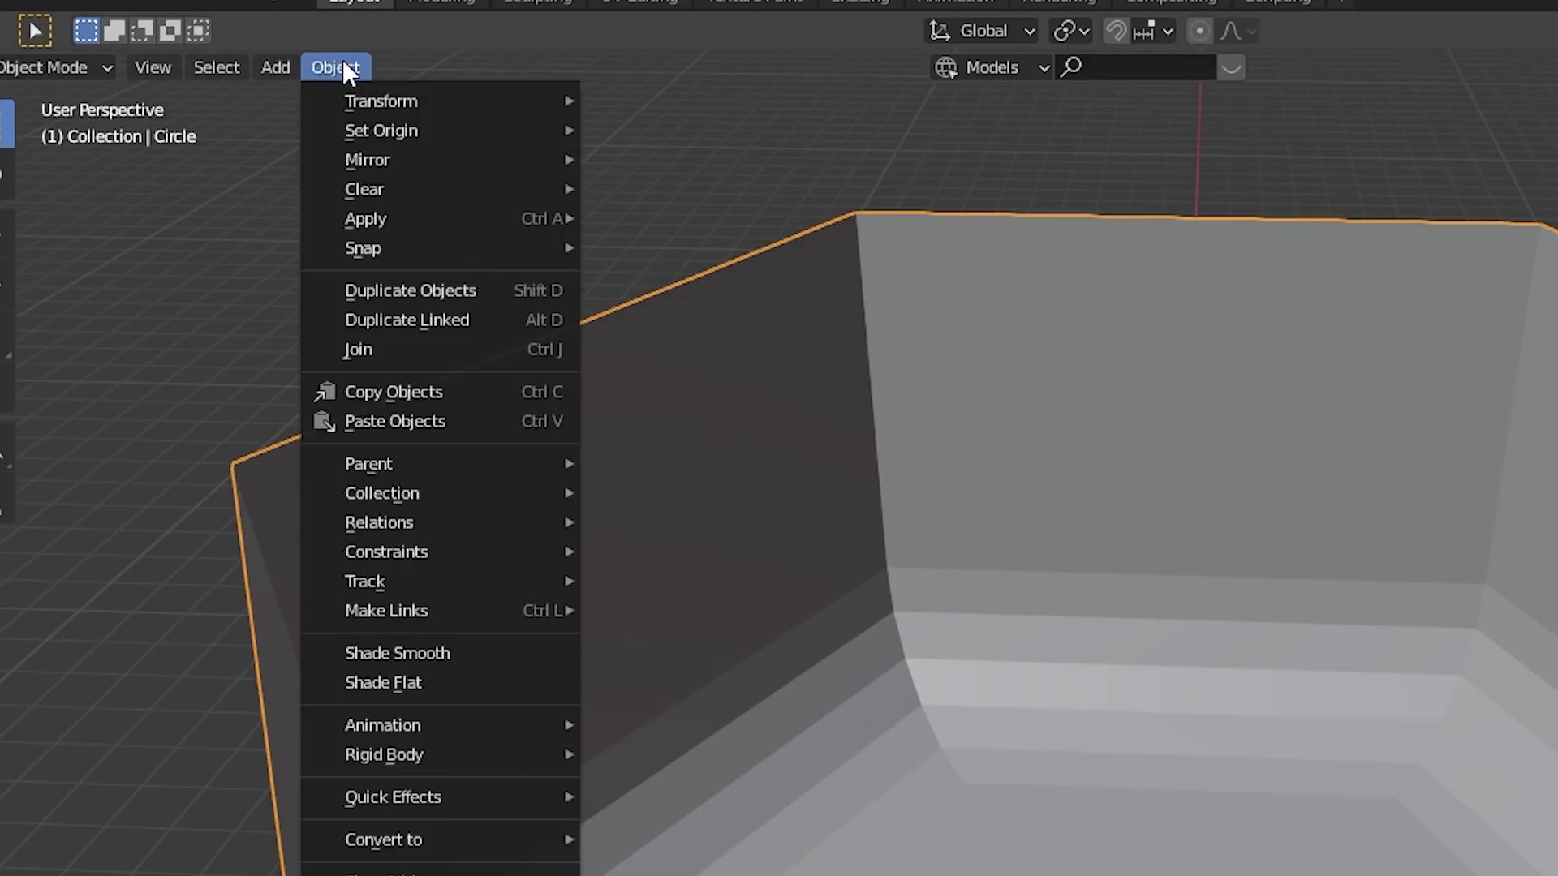
click(460, 656)
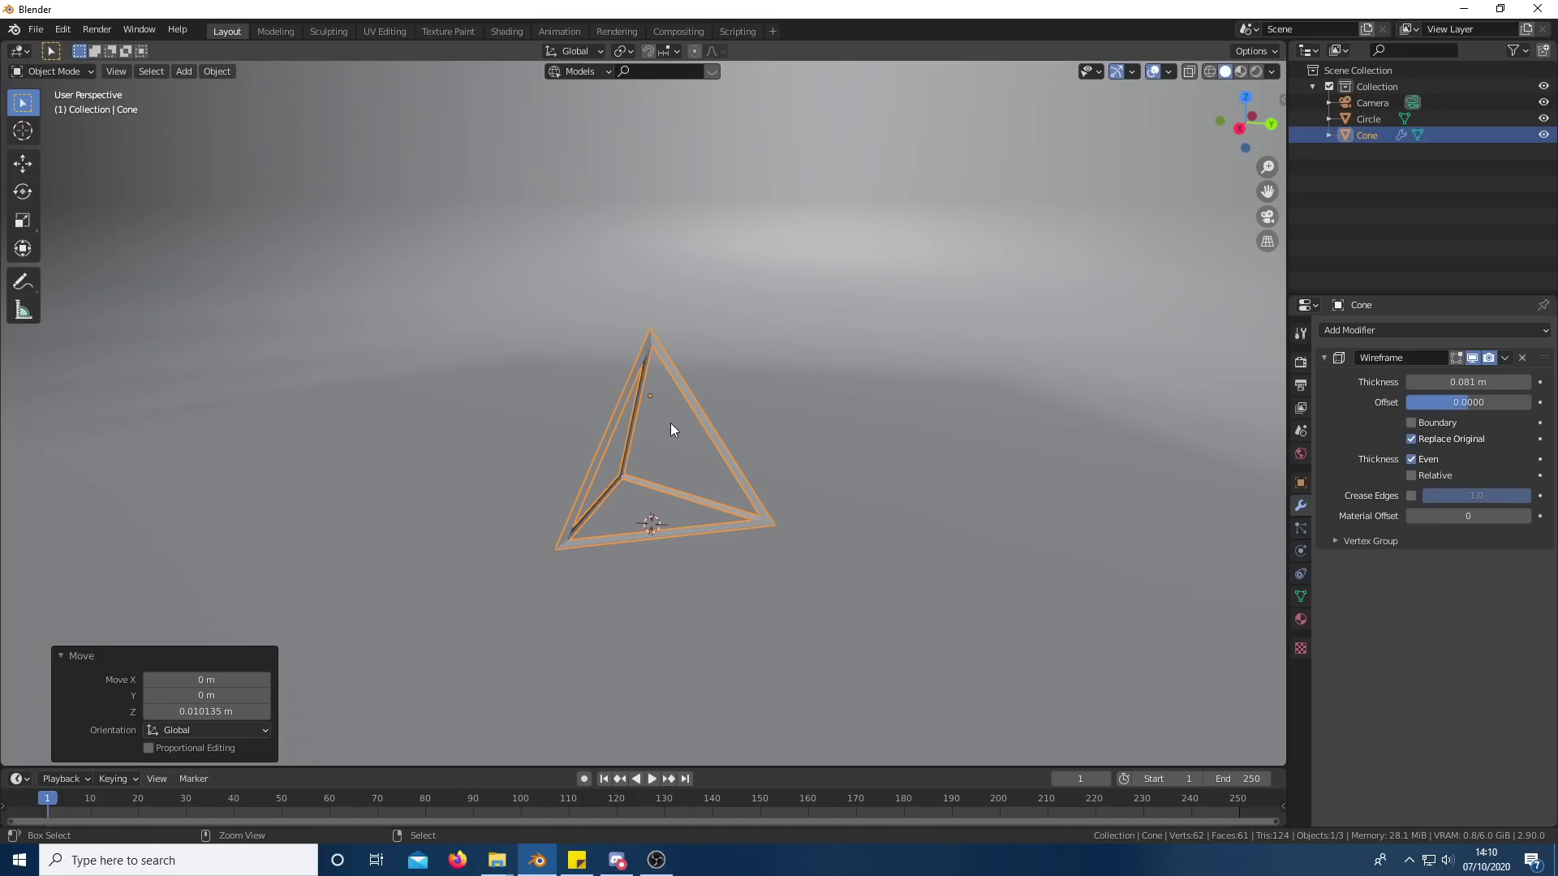
key(ctrl+s)
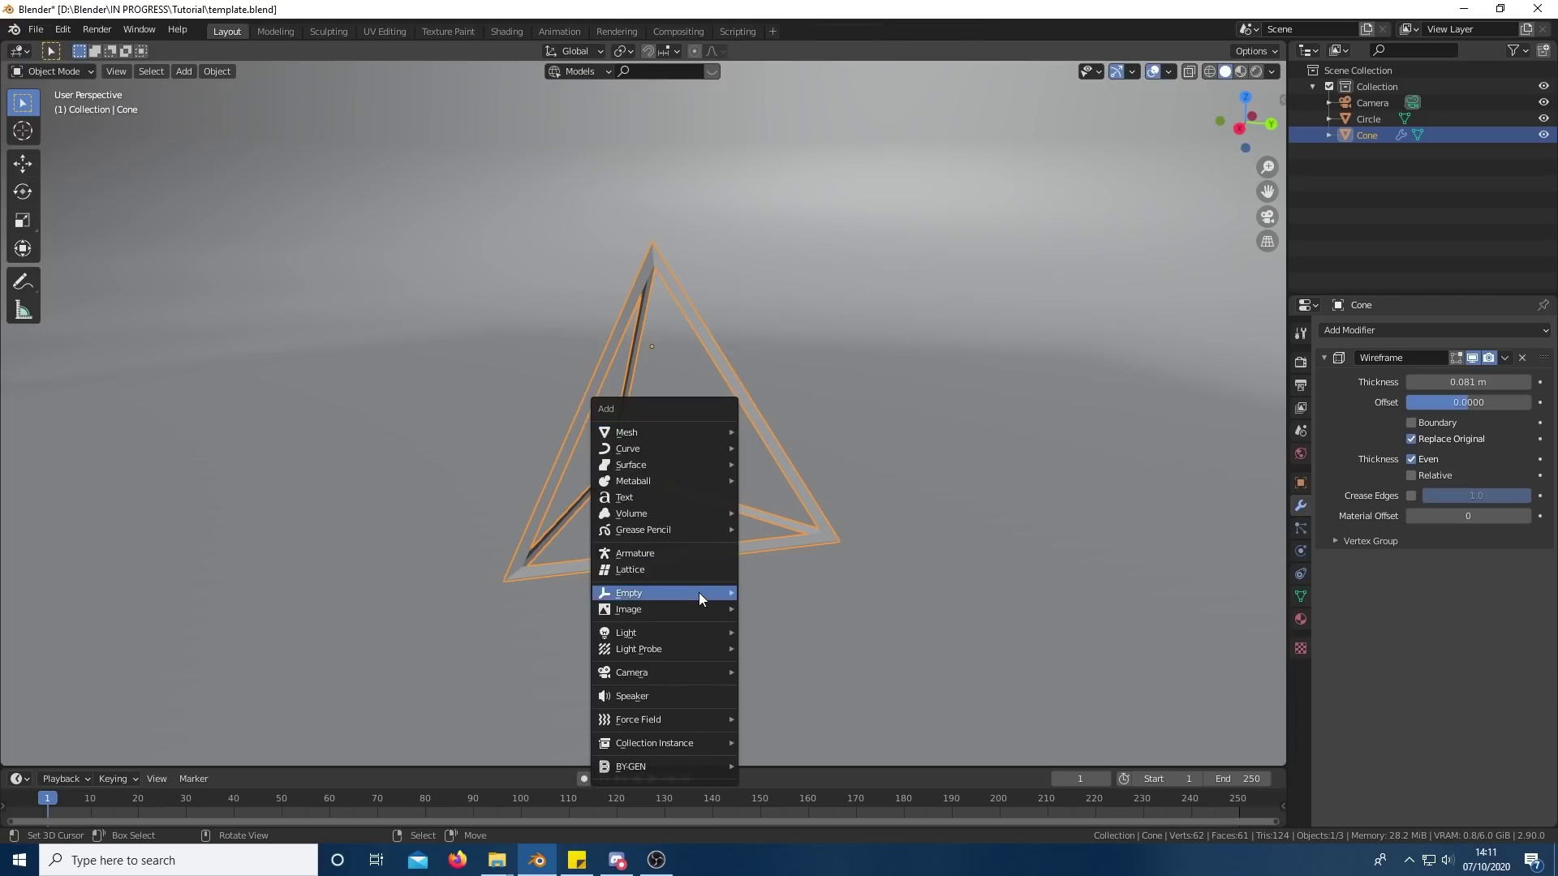
- Add a plain-axes Empty at the origin, parent the camera to it, and rotate it
mouse_move(698, 593)
click(813, 596)
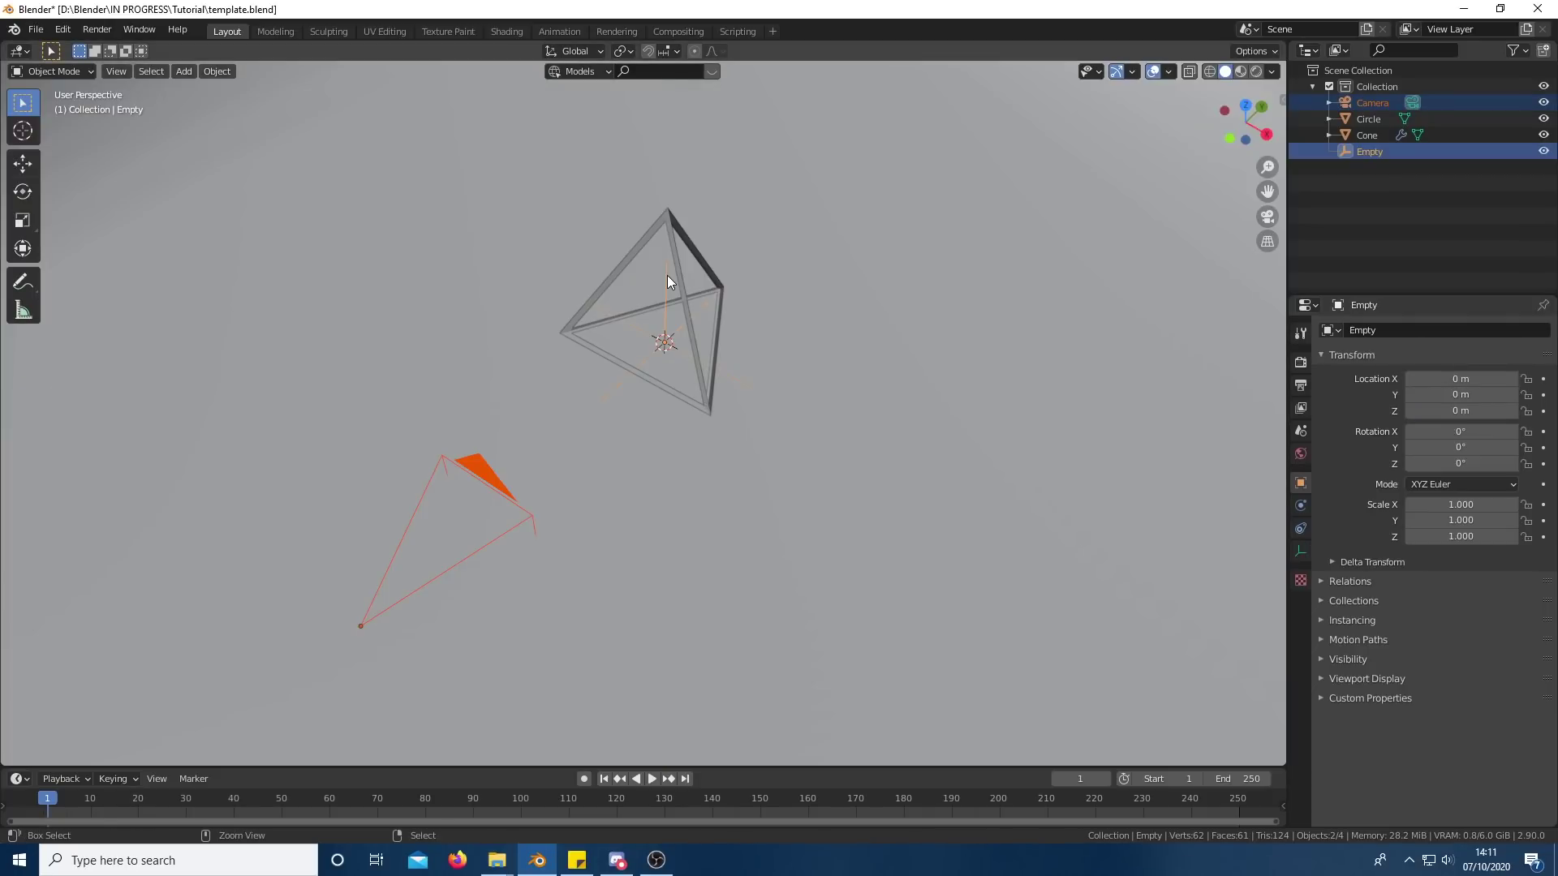
key(ctrl+p)
click(667, 275)
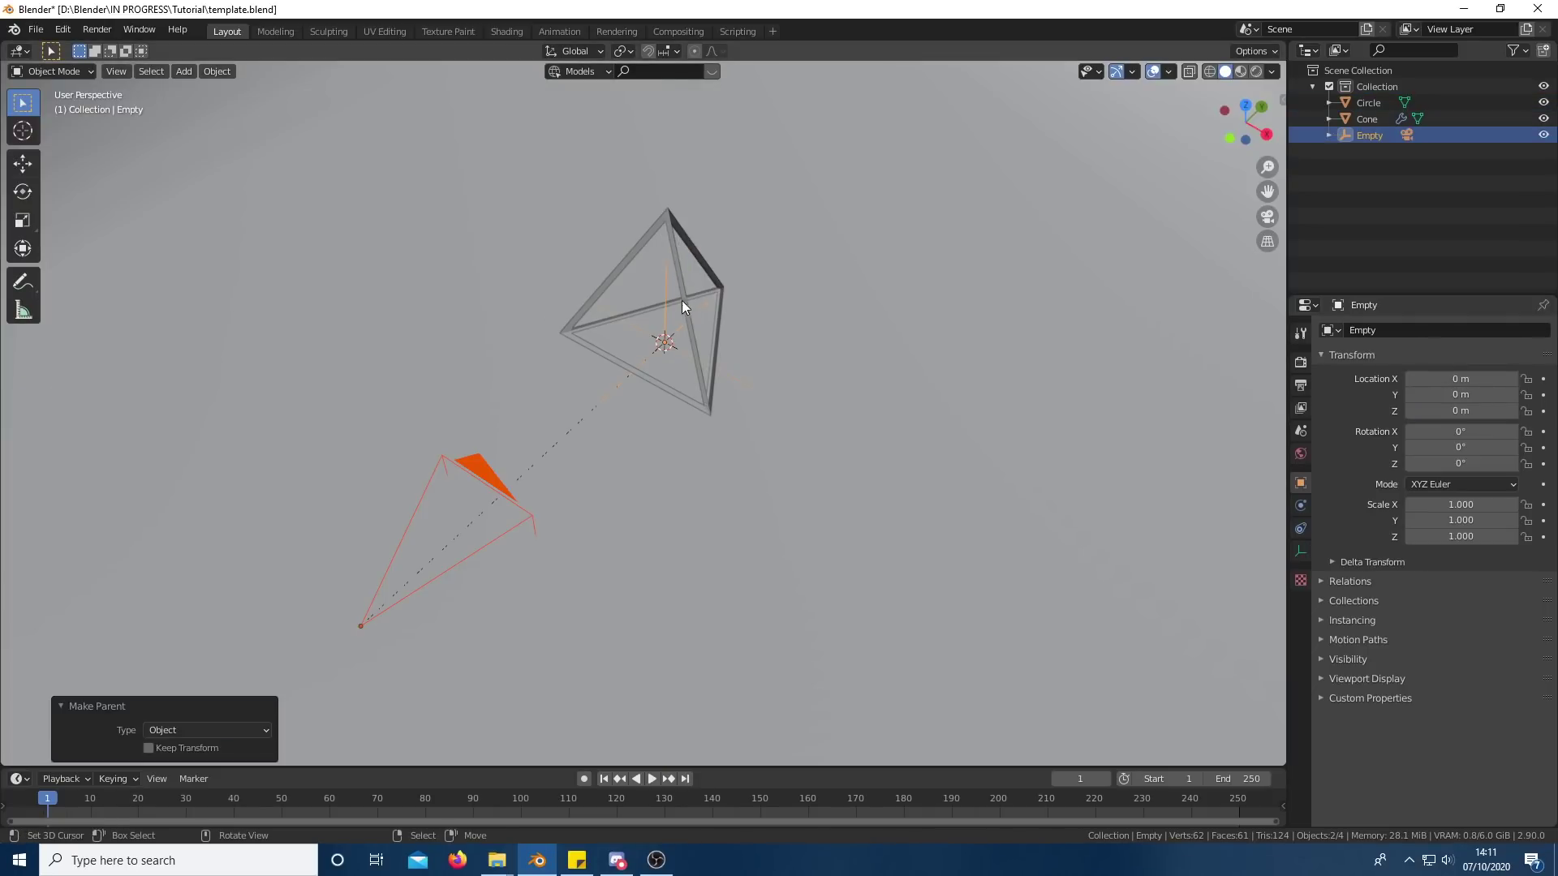
click(670, 295)
key(r)
key(r)
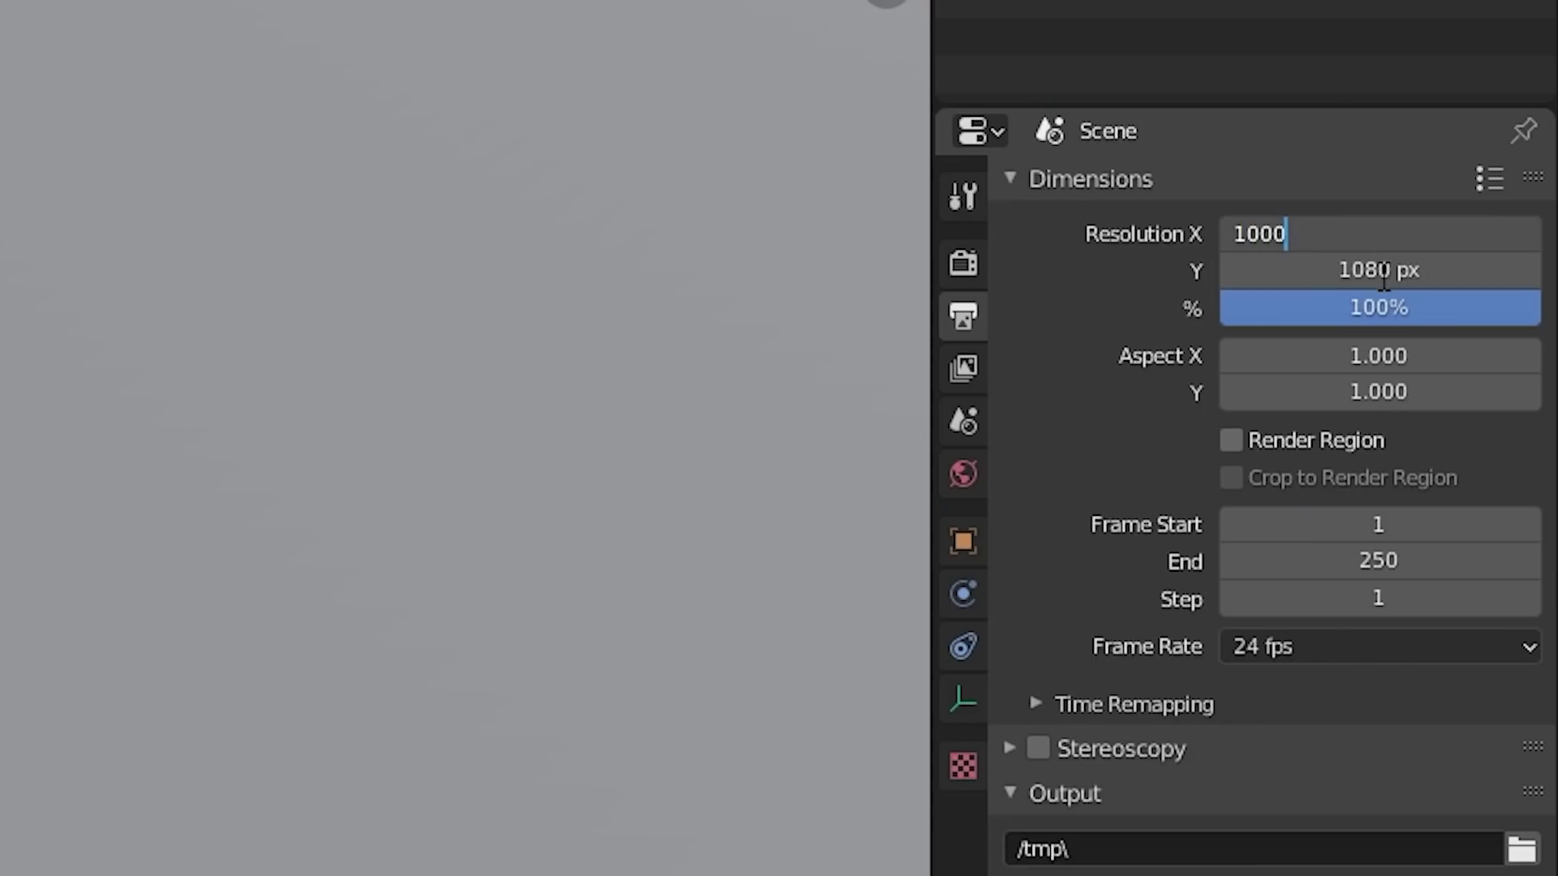
- Set a 1000 px render size, Cycles with GPU Compute, and a transparent film
key(Return)
click(1380, 272)
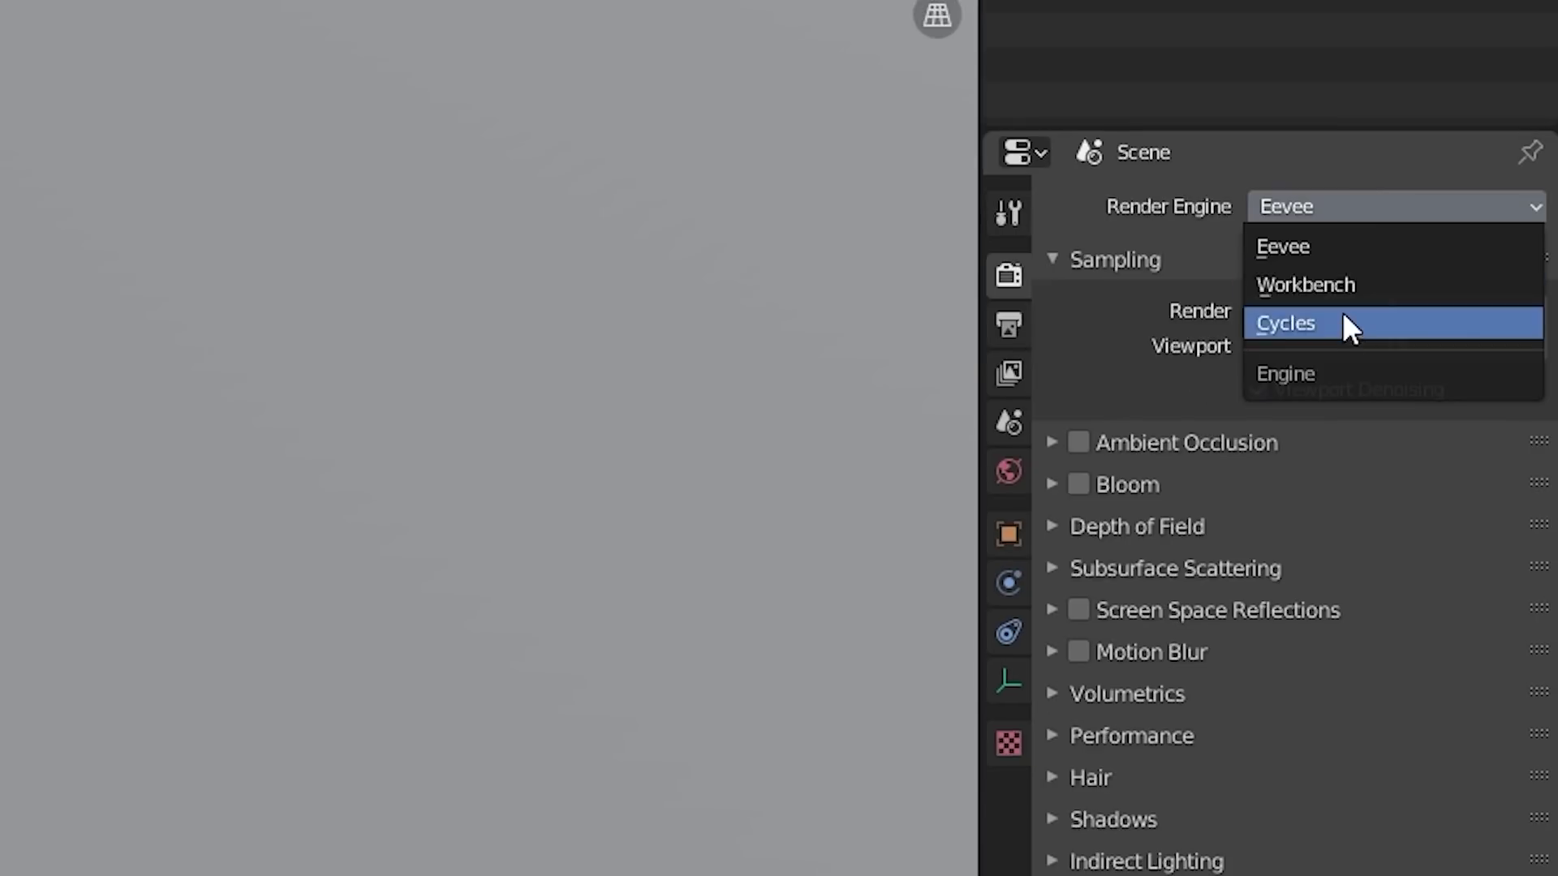
click(1347, 327)
click(1351, 293)
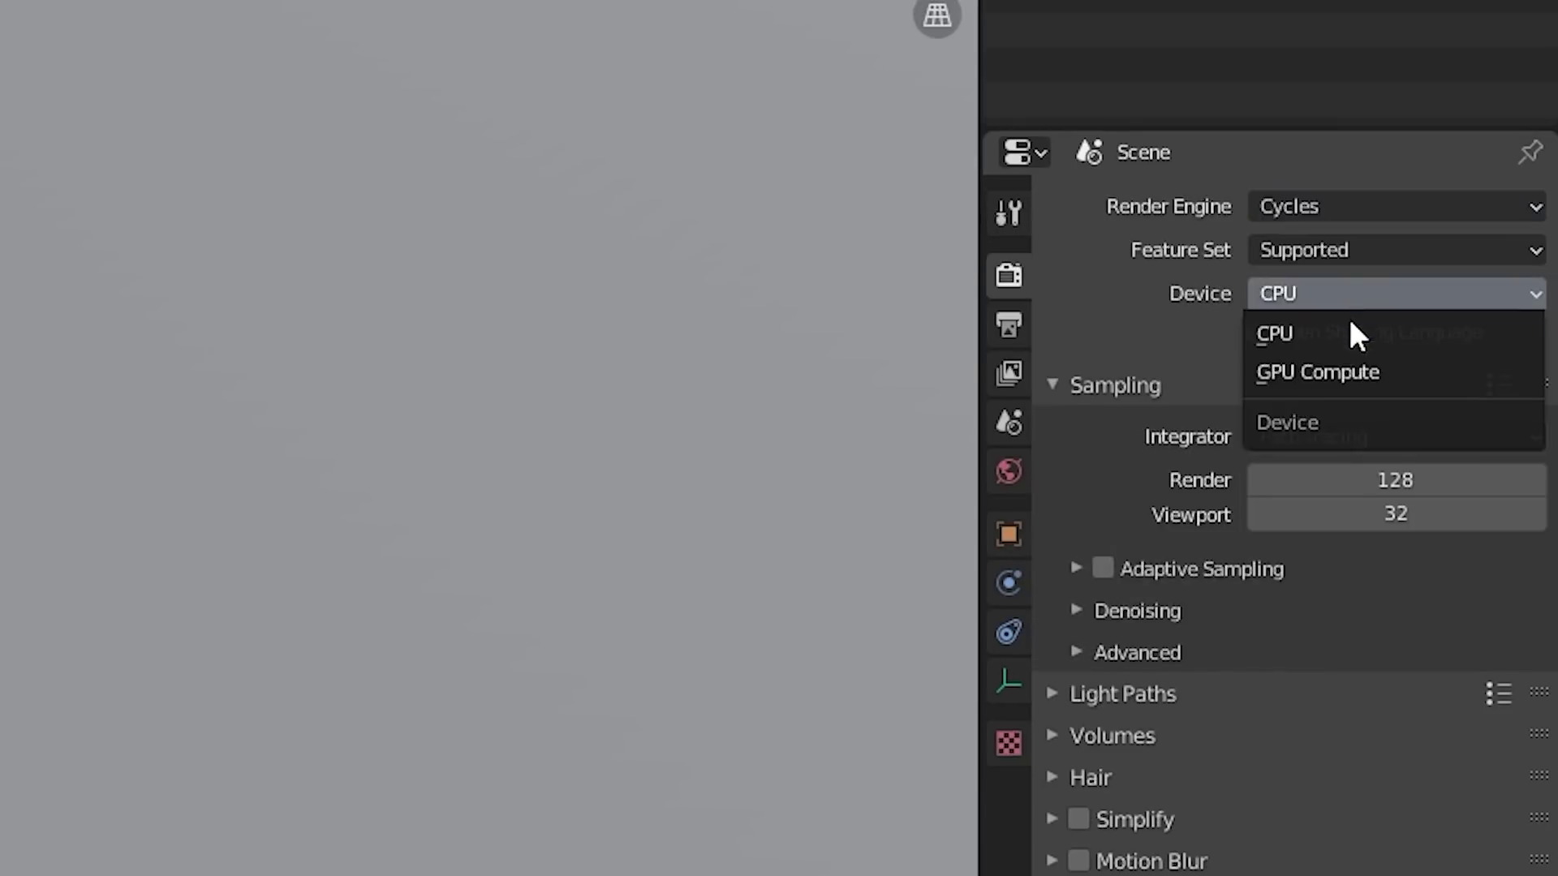
click(1345, 374)
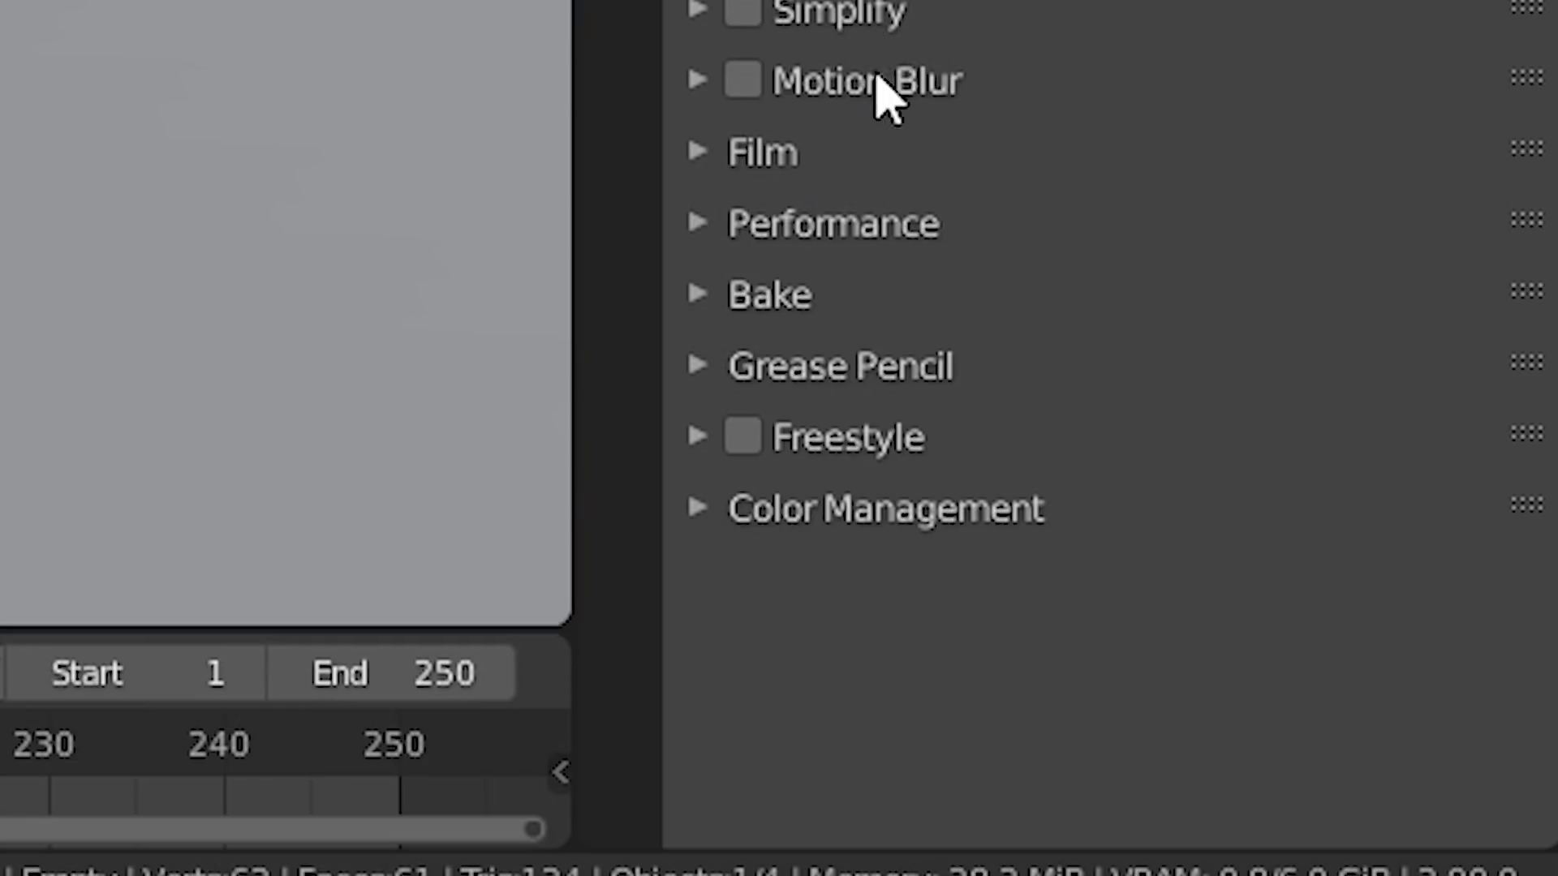
click(868, 152)
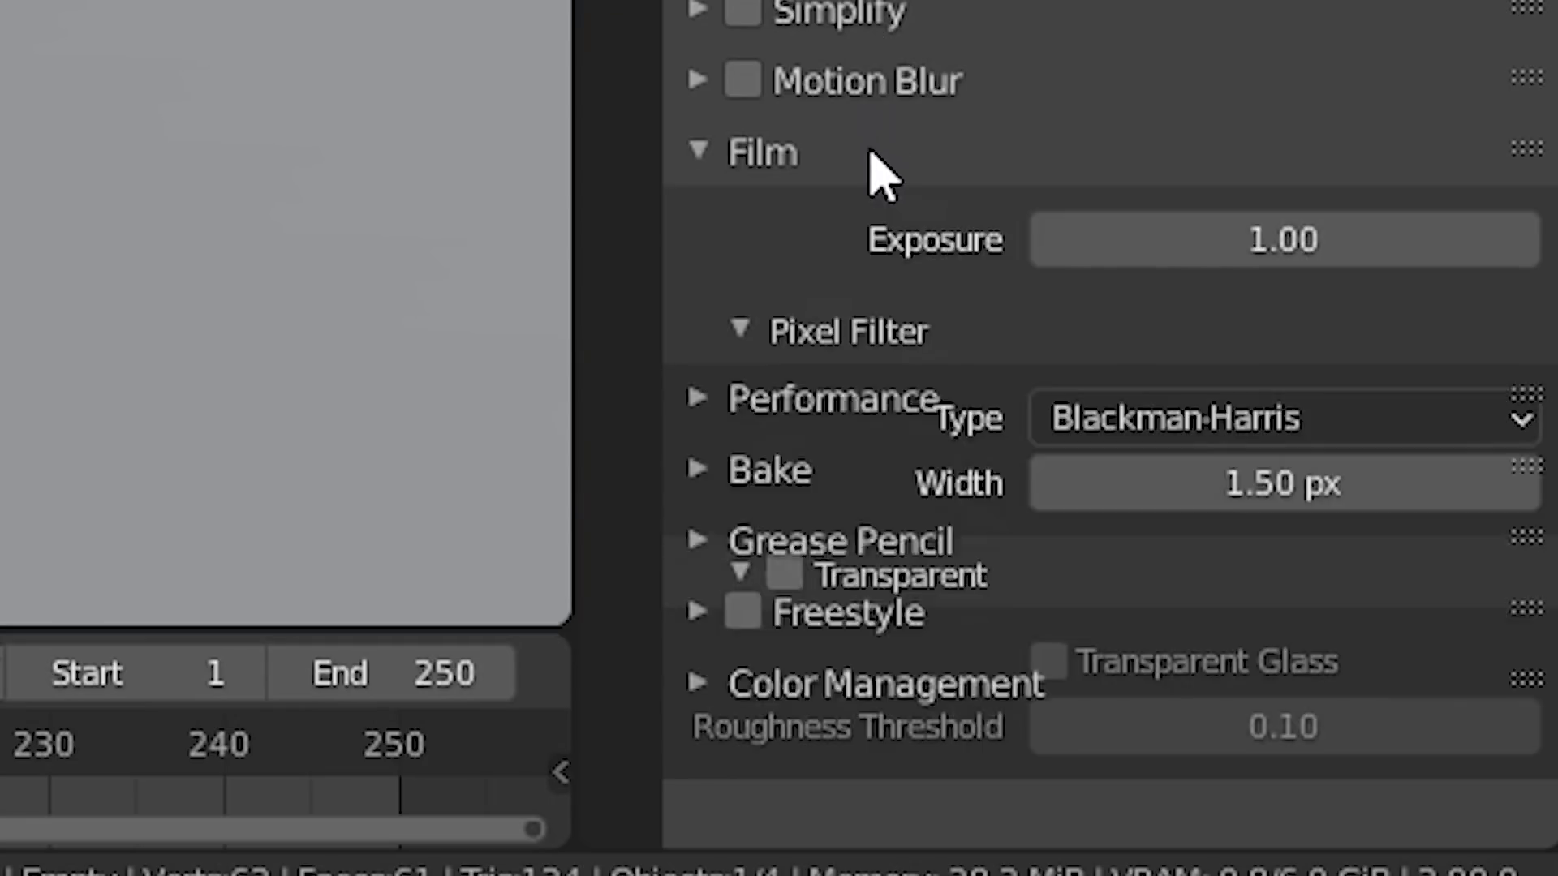
click(783, 573)
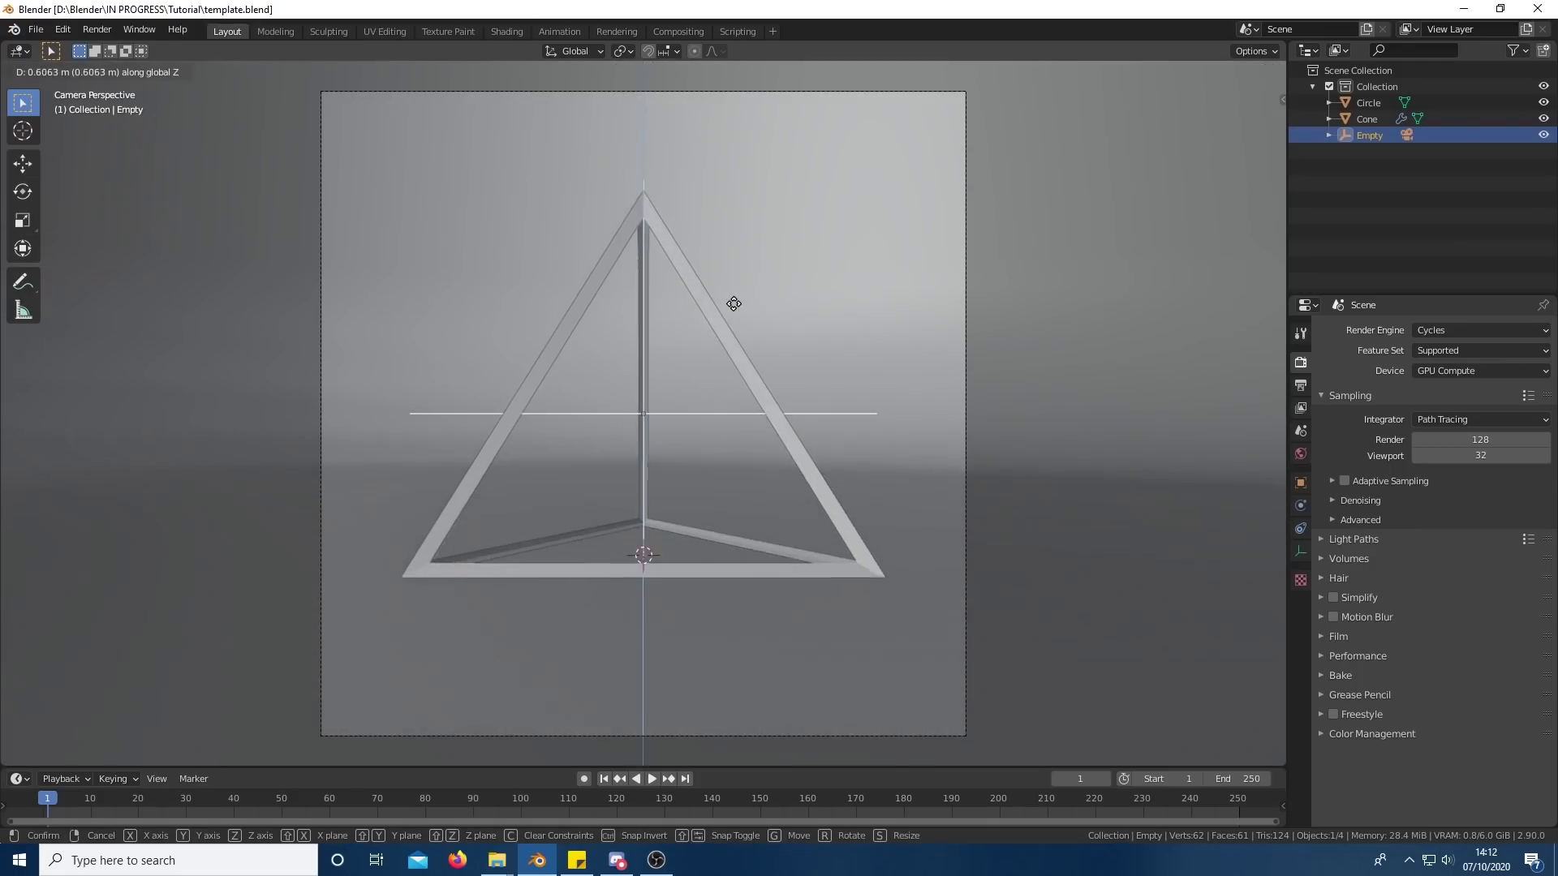
- Raise the Empty, tilt it -25.6° on X, scale to 0.914, zero Z rotation, then lower it
click(731, 303)
drag(1477, 431, 1339, 434)
key(s)
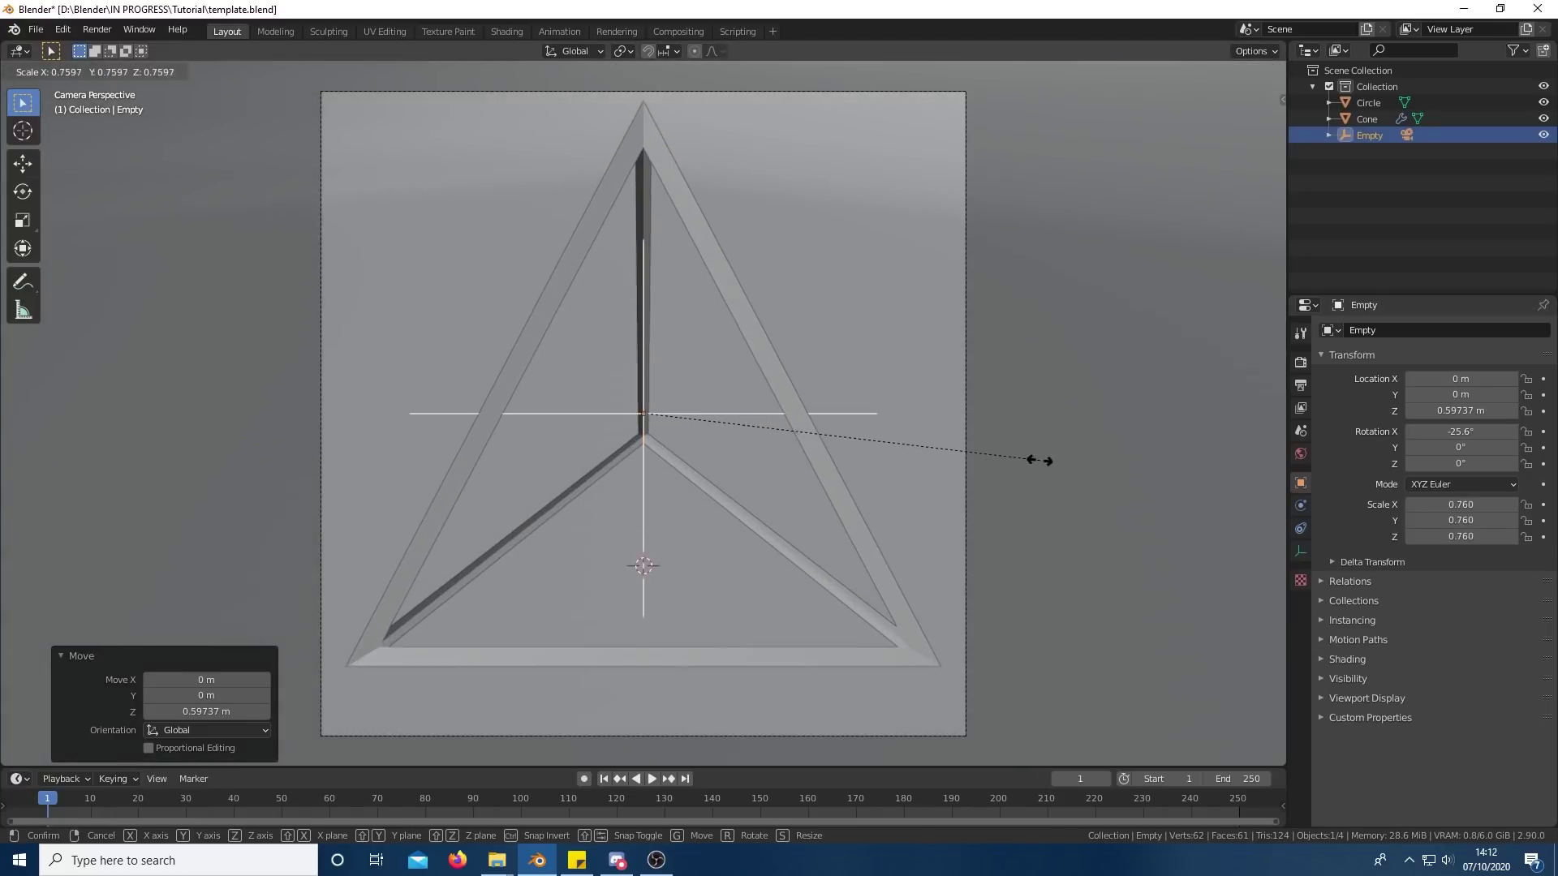
click(1147, 462)
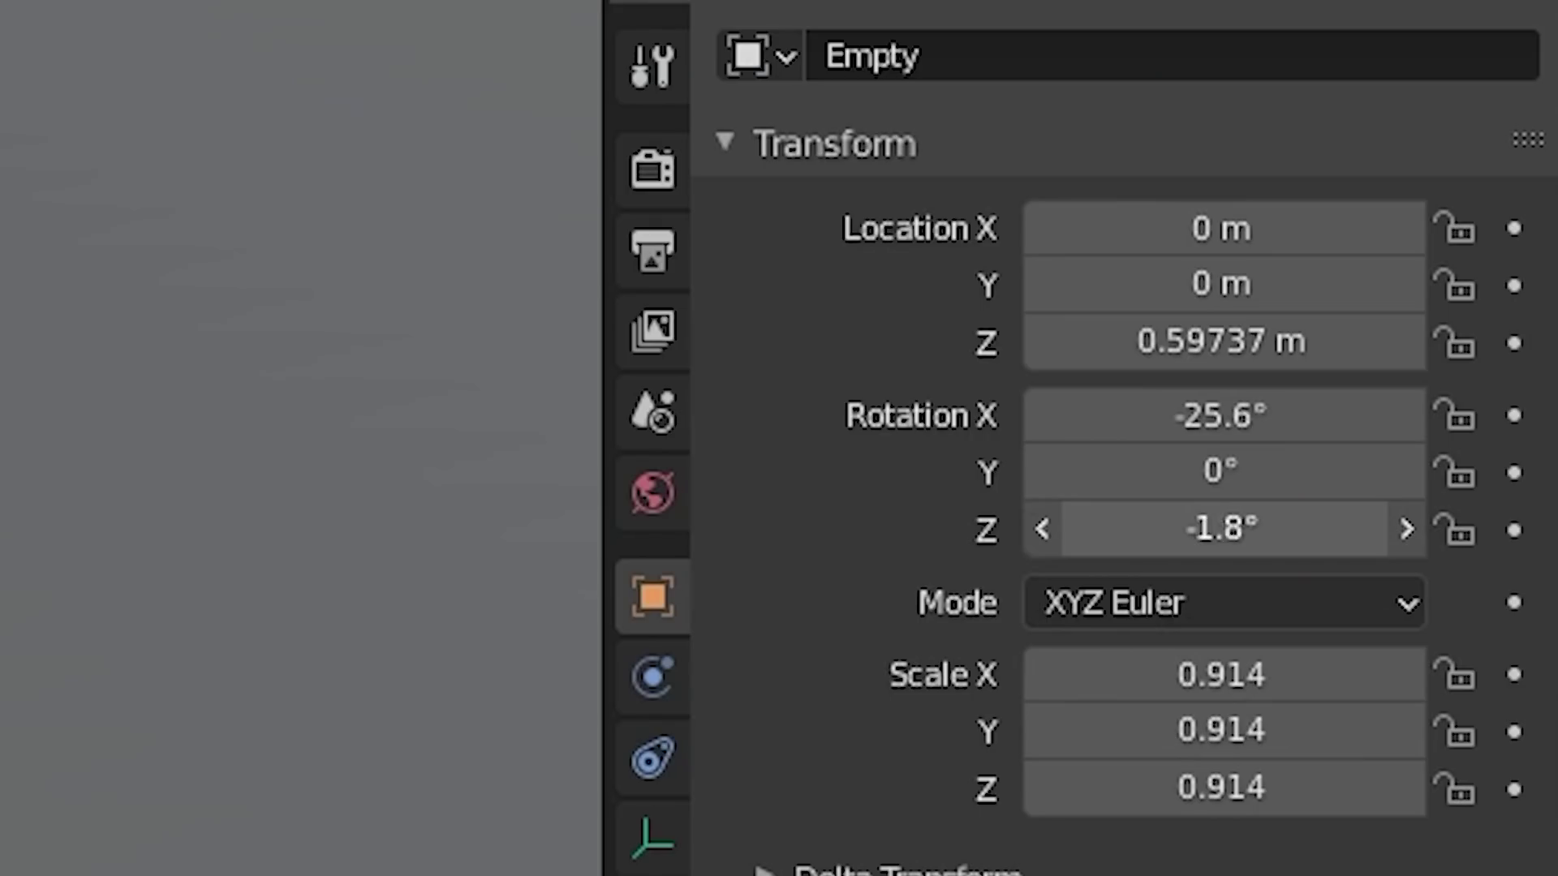
click(1218, 529)
text(0)
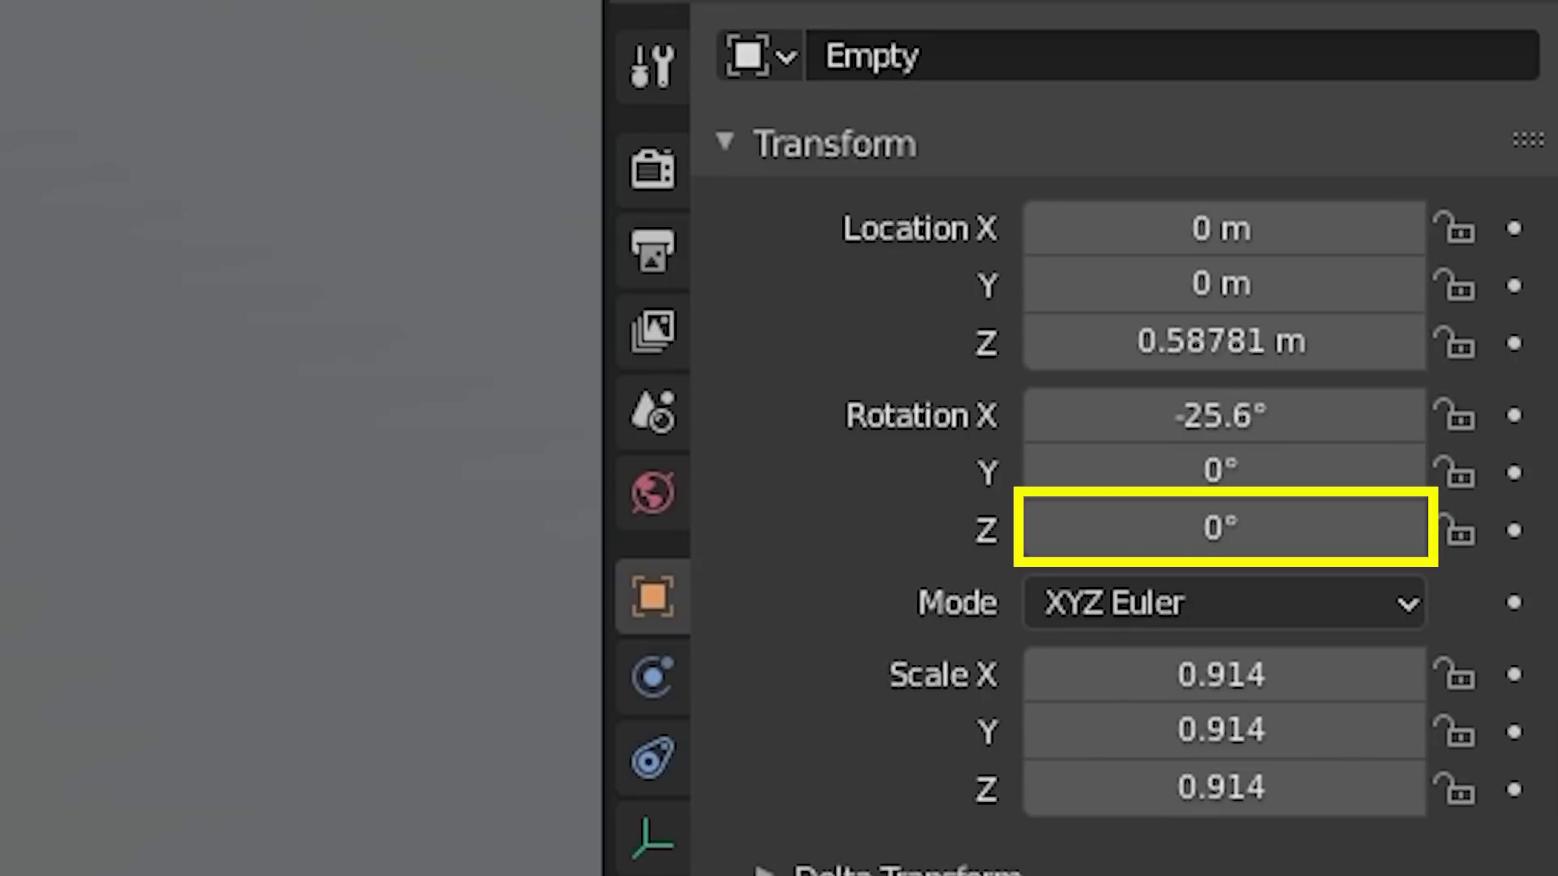
click(859, 320)
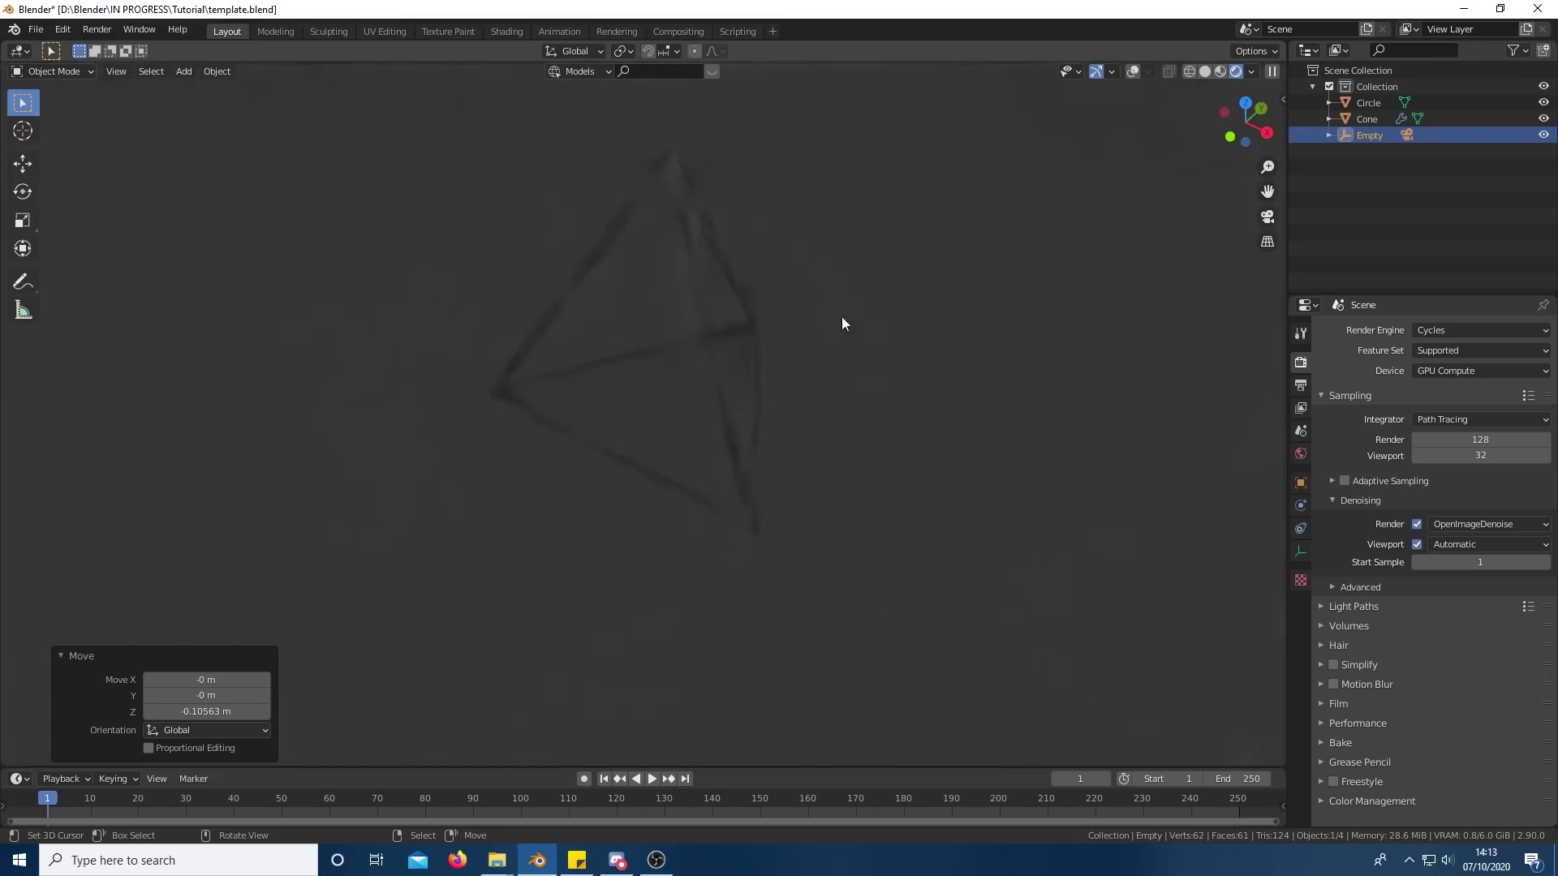
- Add a plane with two count-4 Array modifiers, the second offset 1.4 in Y, forming a 4×4 grid
click(1206, 71)
key(shift+a)
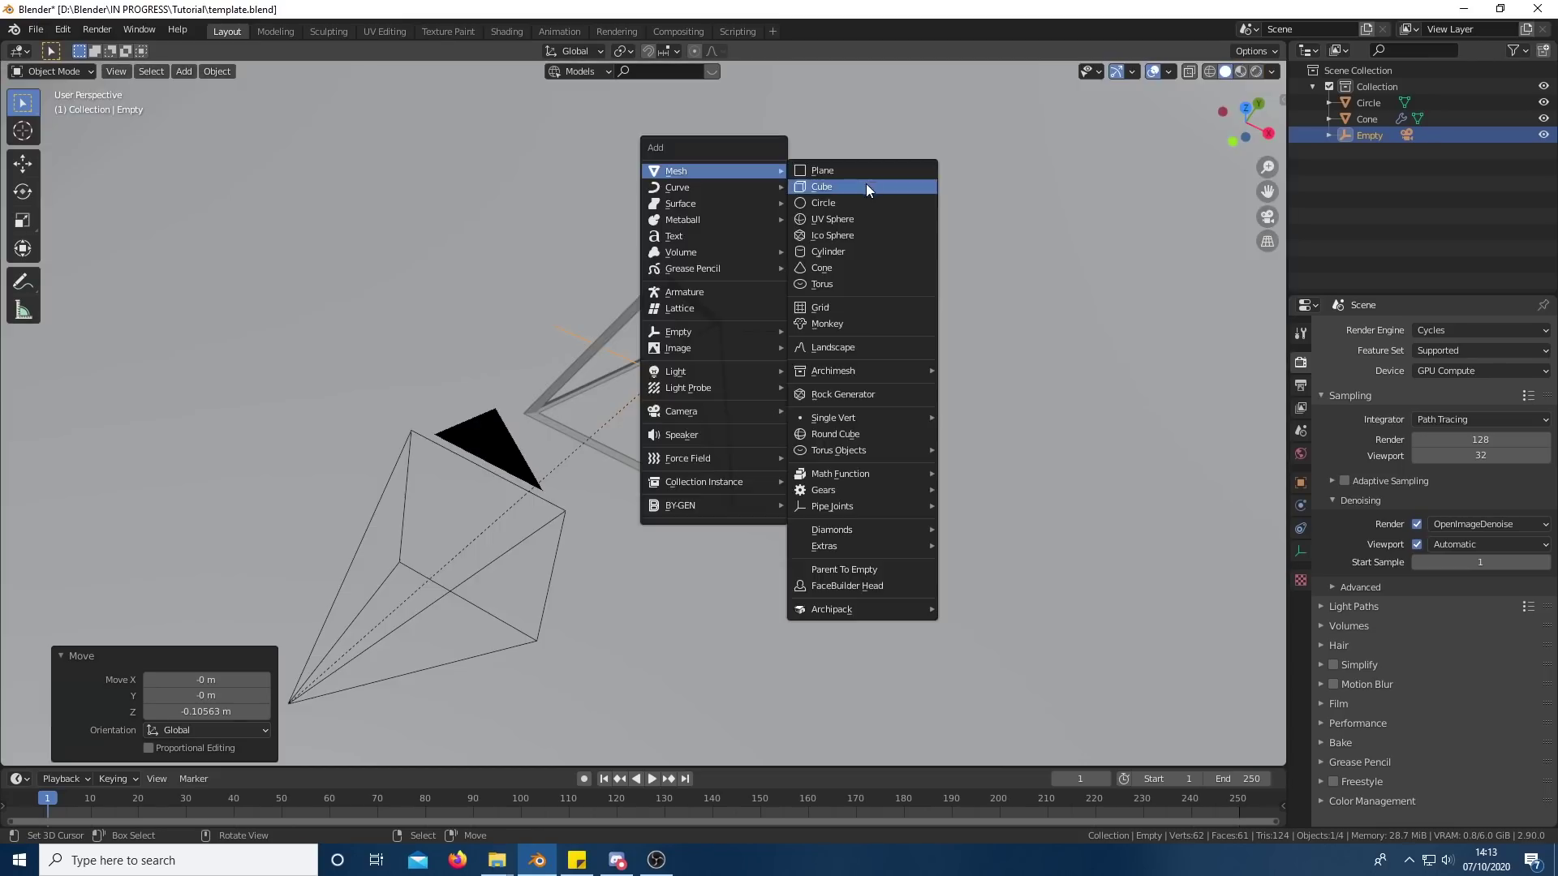
click(869, 180)
key(KP_7)
scroll(835, 255, down, 5)
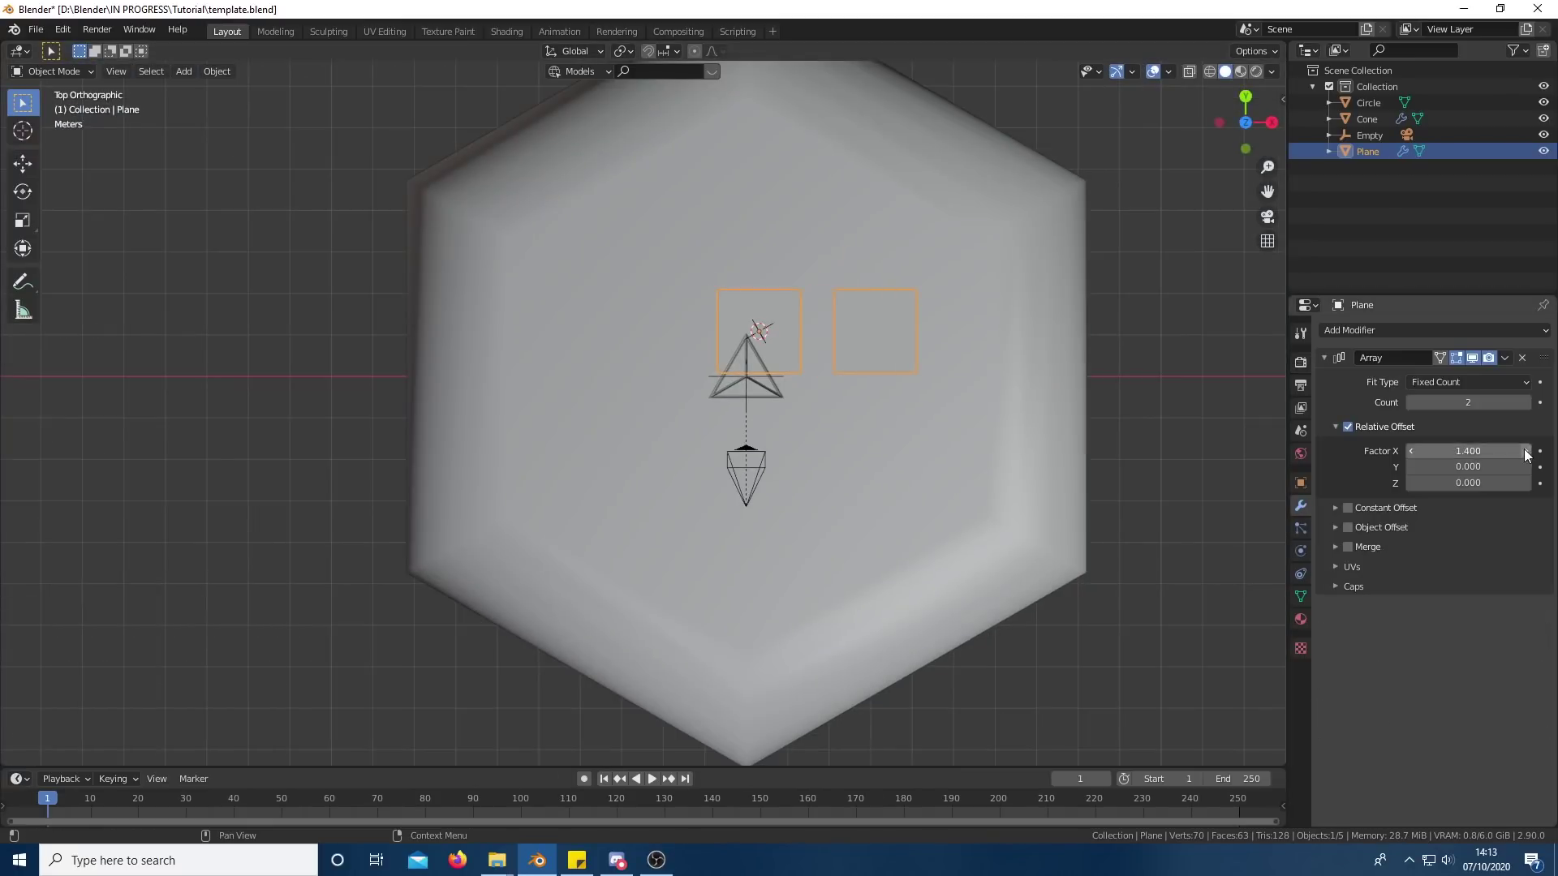
drag(1453, 402, 1470, 401)
click(1506, 357)
click(1453, 416)
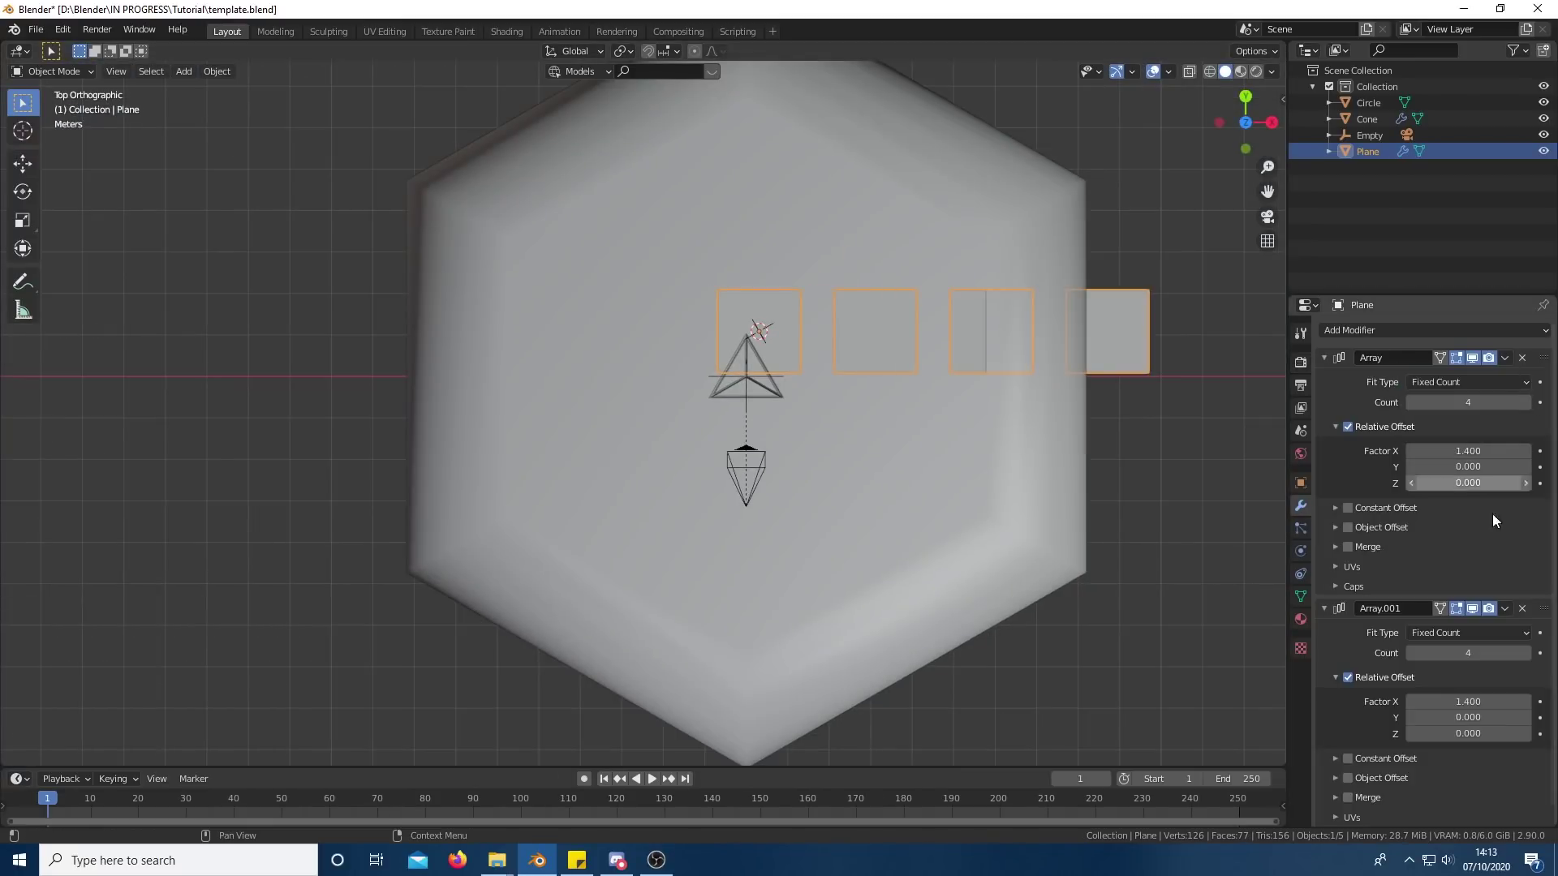
click(1467, 715)
text(1.4)
key(Return)
- Shrink and reposition the plane grid, then give it a new Emission material
key(s)
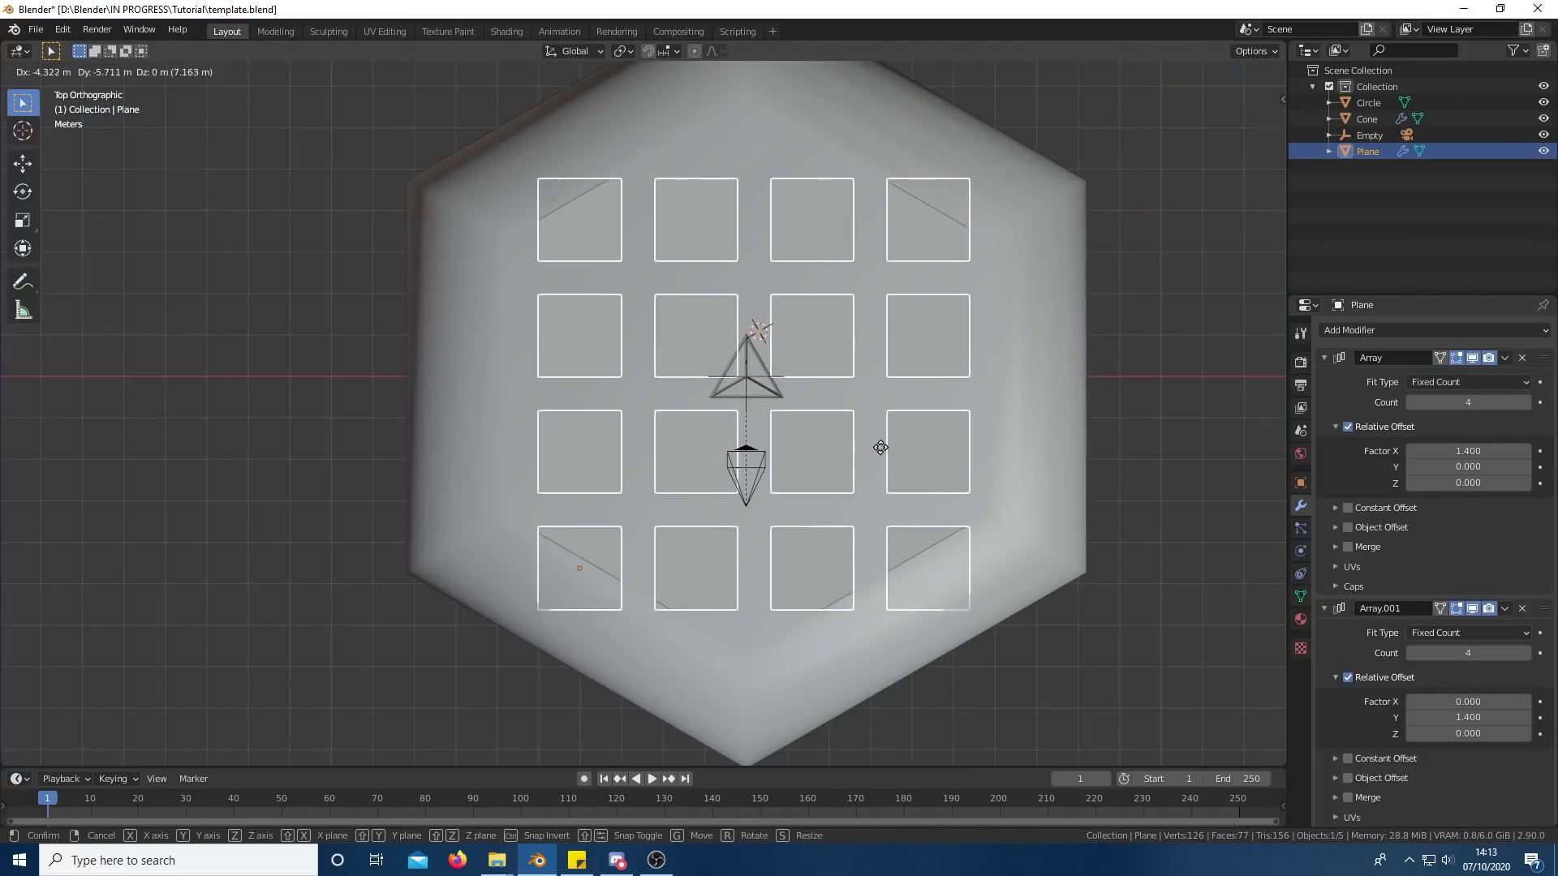
click(887, 588)
key(g)
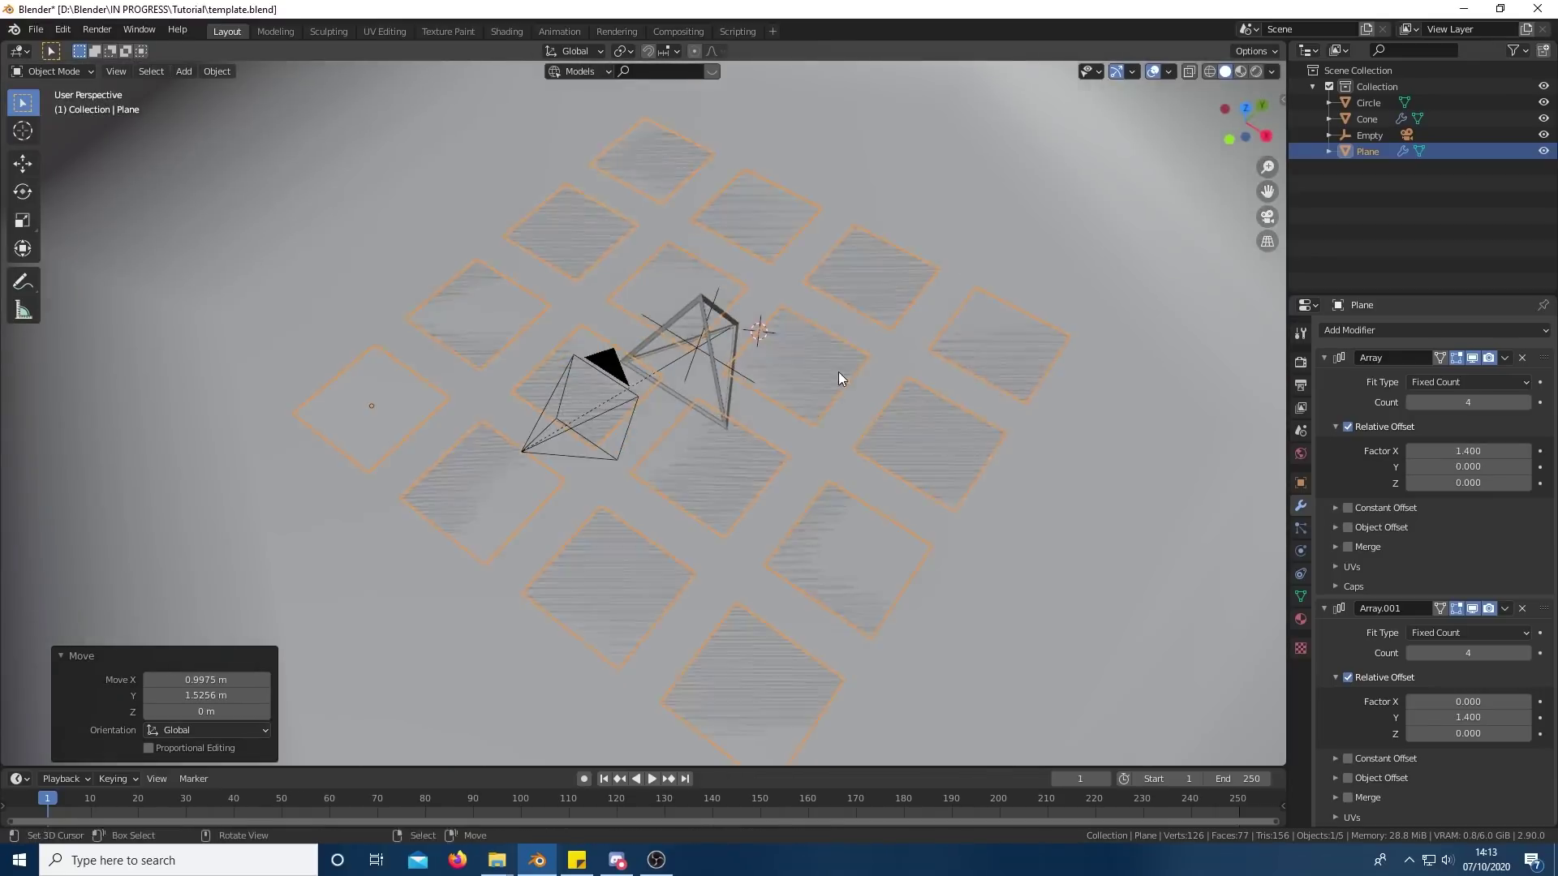
click(1300, 619)
click(1410, 369)
click(1304, 378)
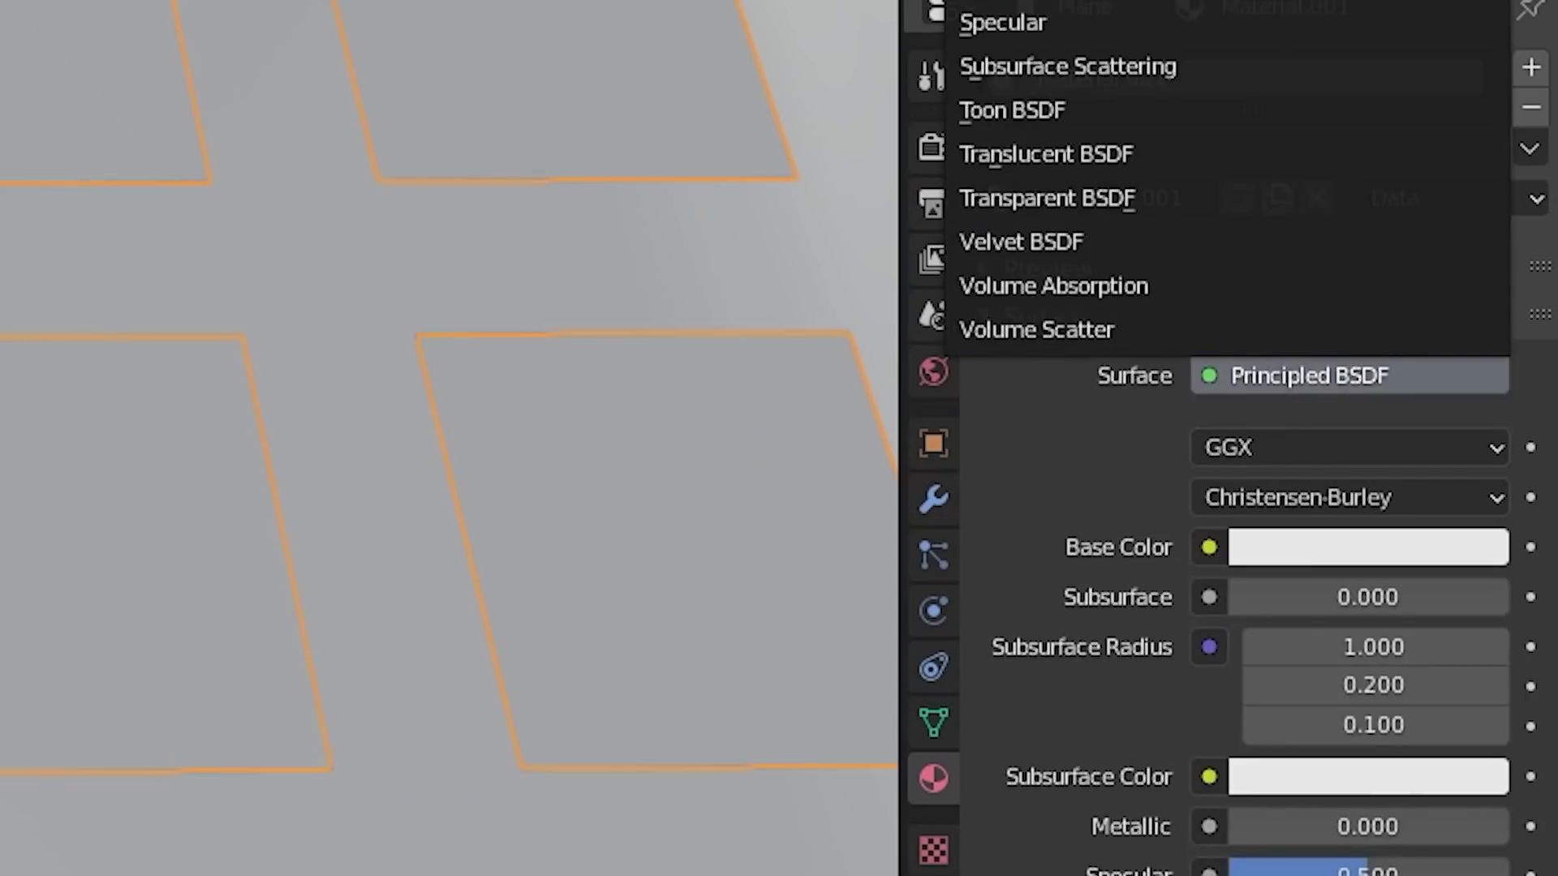
key(e)
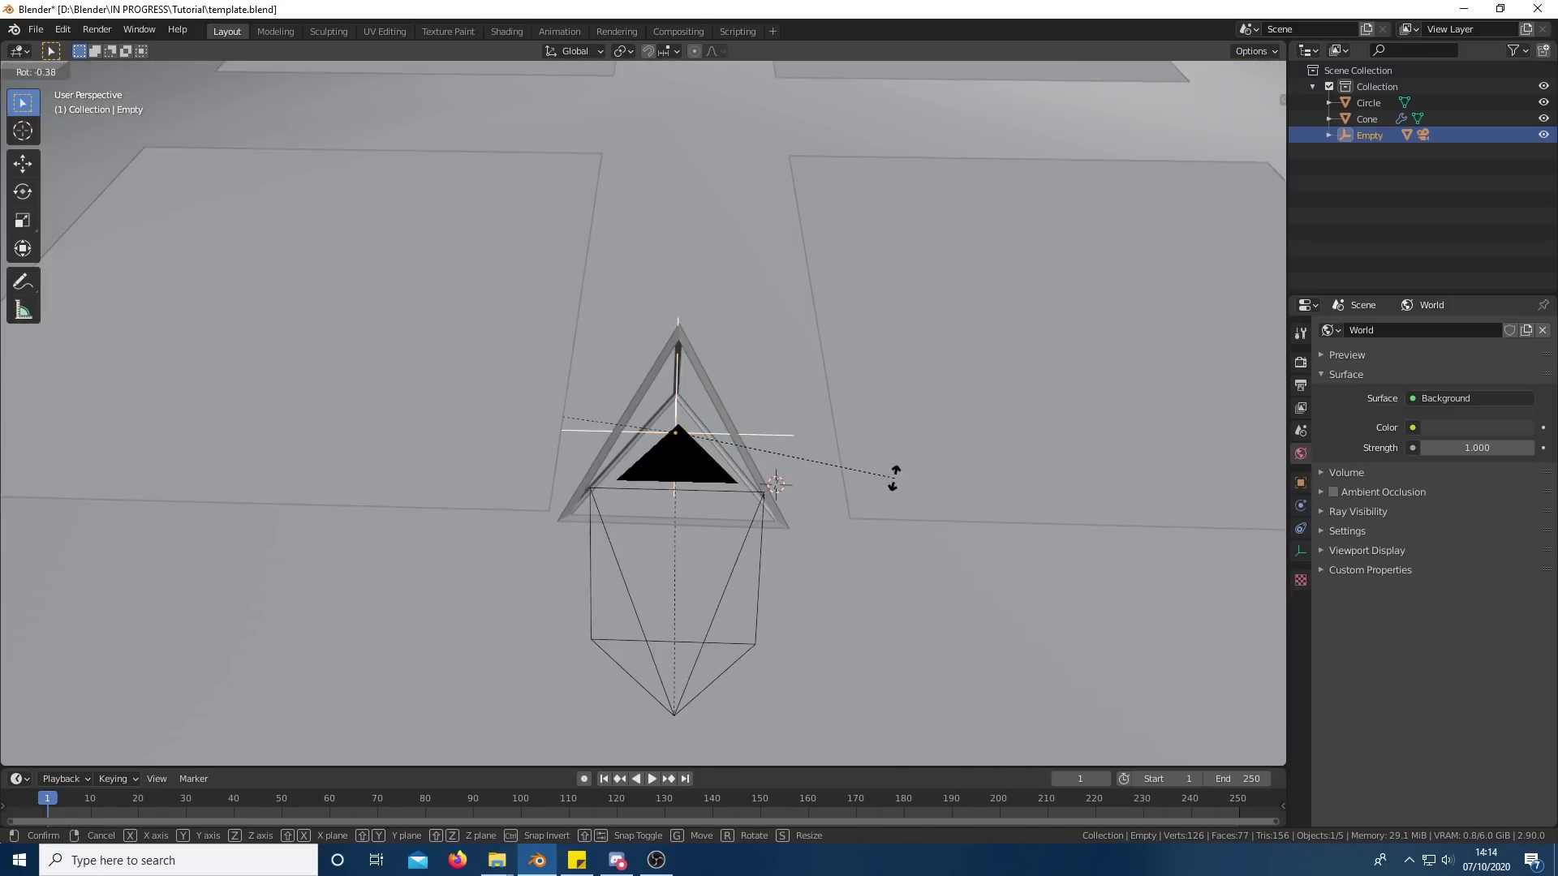
- Add a spot light, place it up and left of the triangle, and aim it
click(911, 442)
key(KP_7)
key(shift+a)
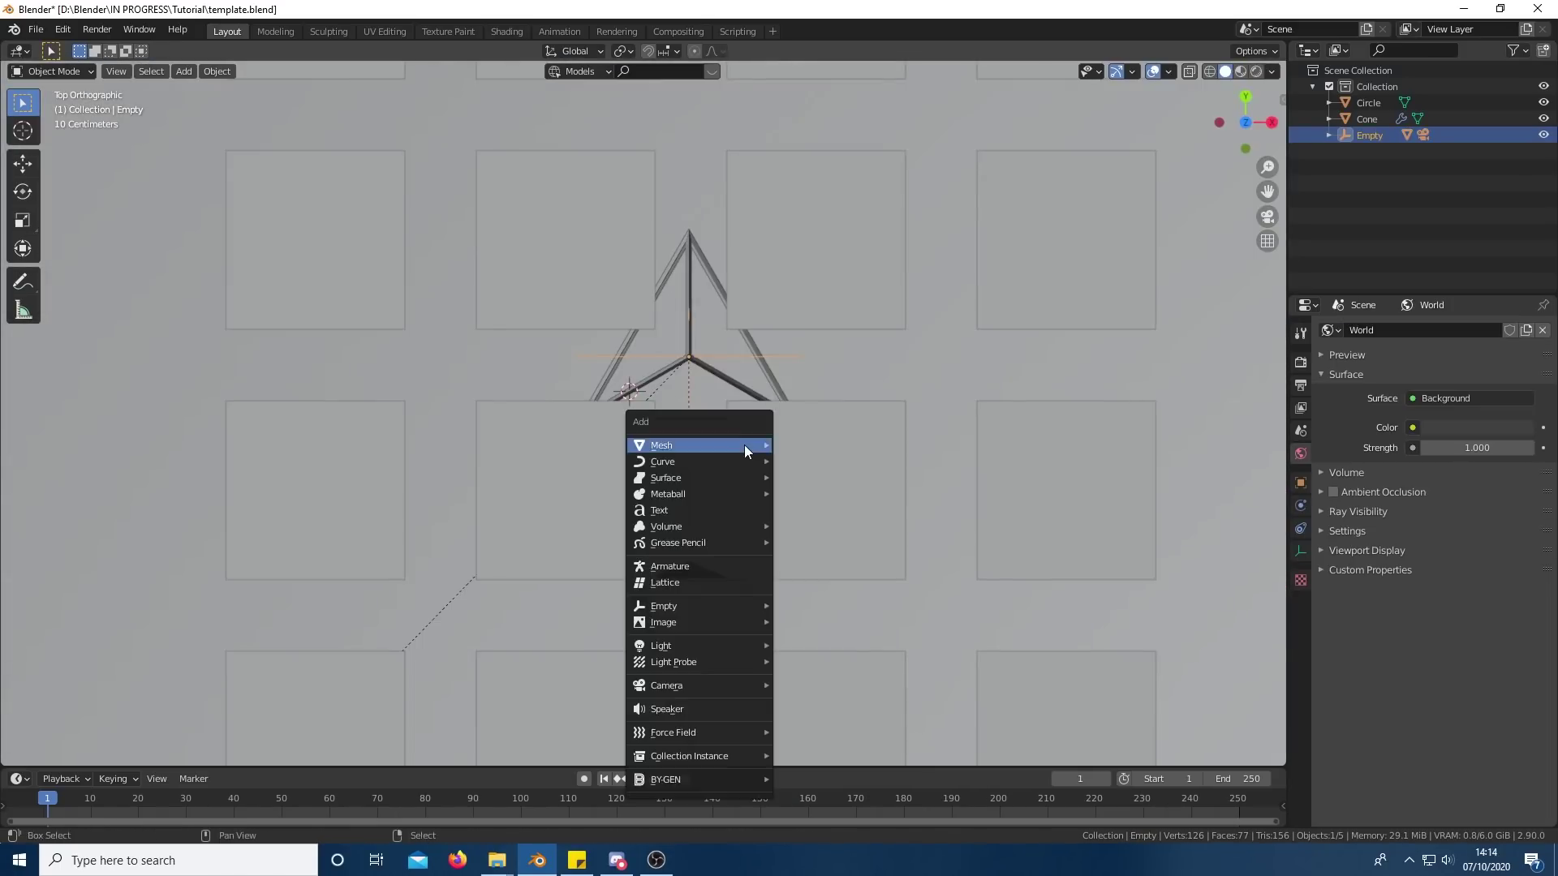
mouse_move(727, 649)
click(836, 685)
middle_drag(805, 495, 832, 428)
key(g)
click(633, 288)
key(r)
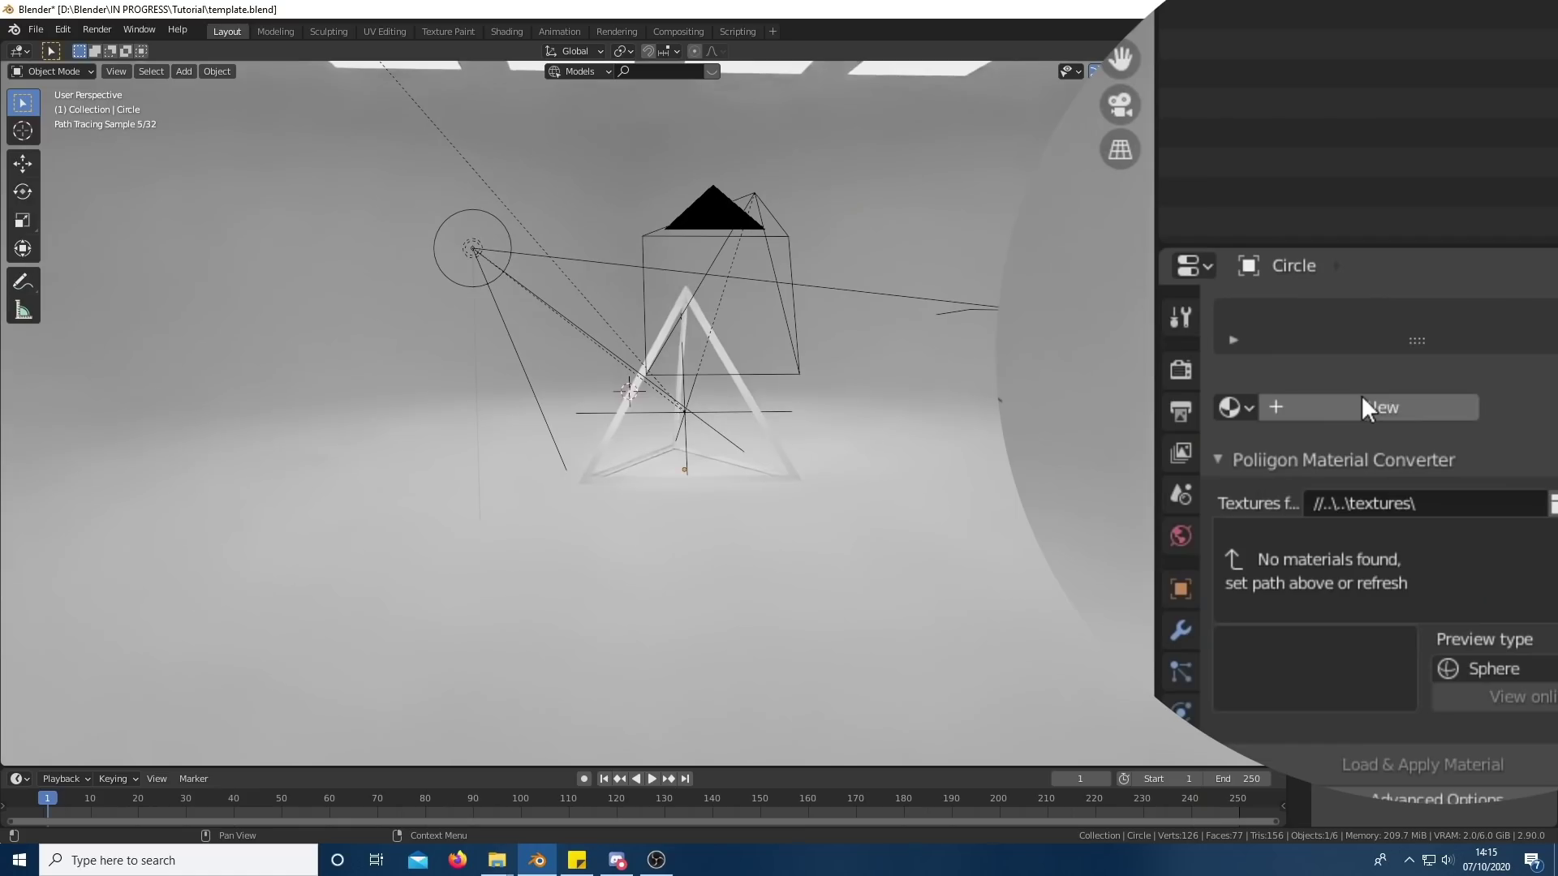
- Give the Circle a new pink material named background
click(1363, 406)
double_click(1345, 407)
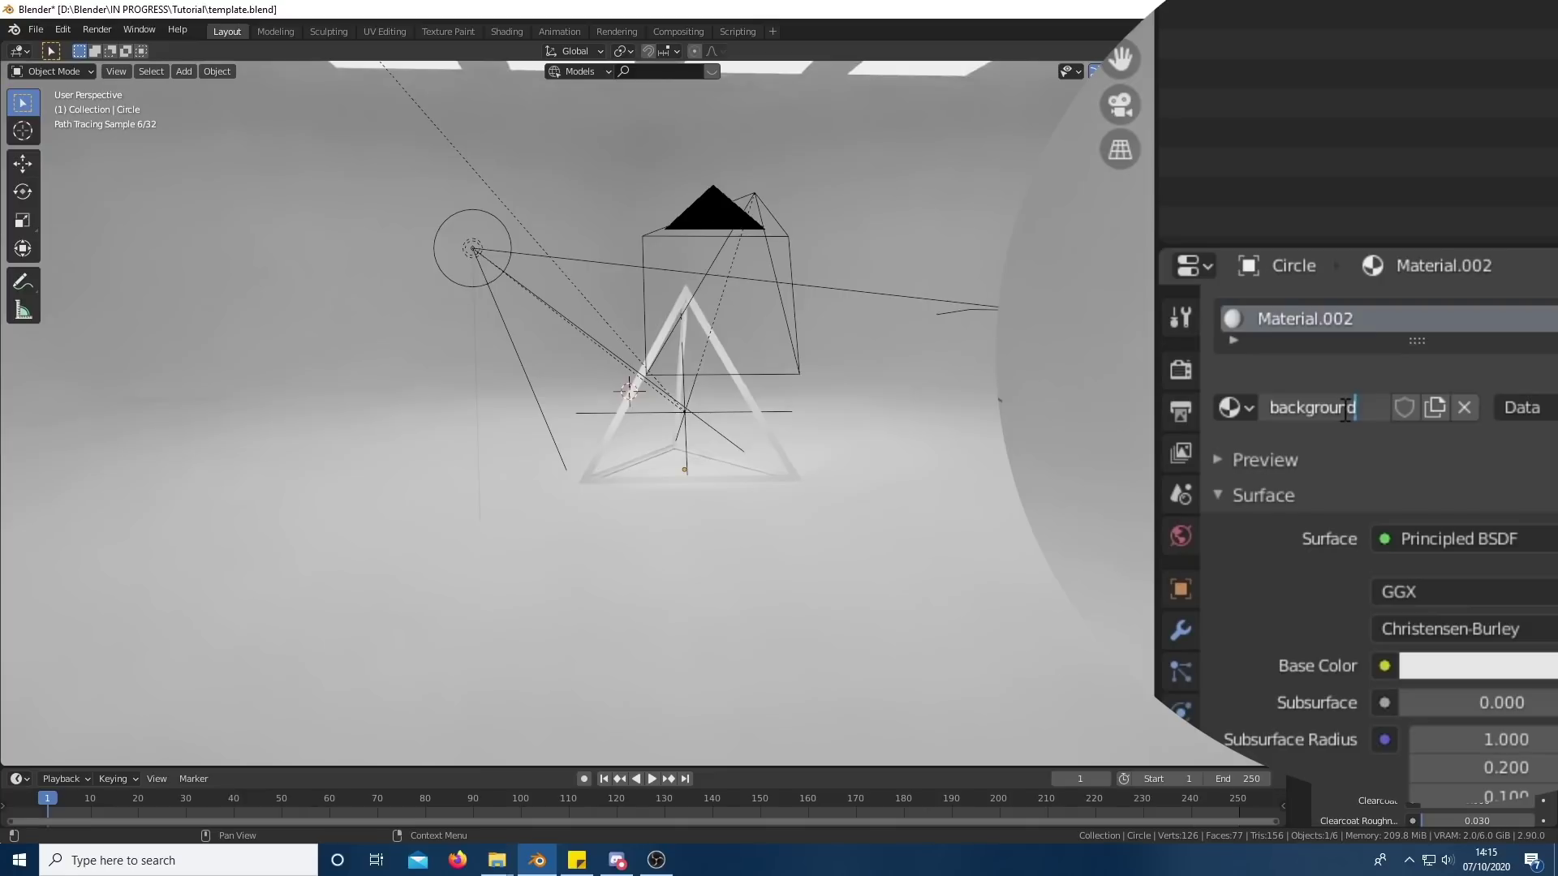
key(Return)
click(1477, 665)
click(1469, 367)
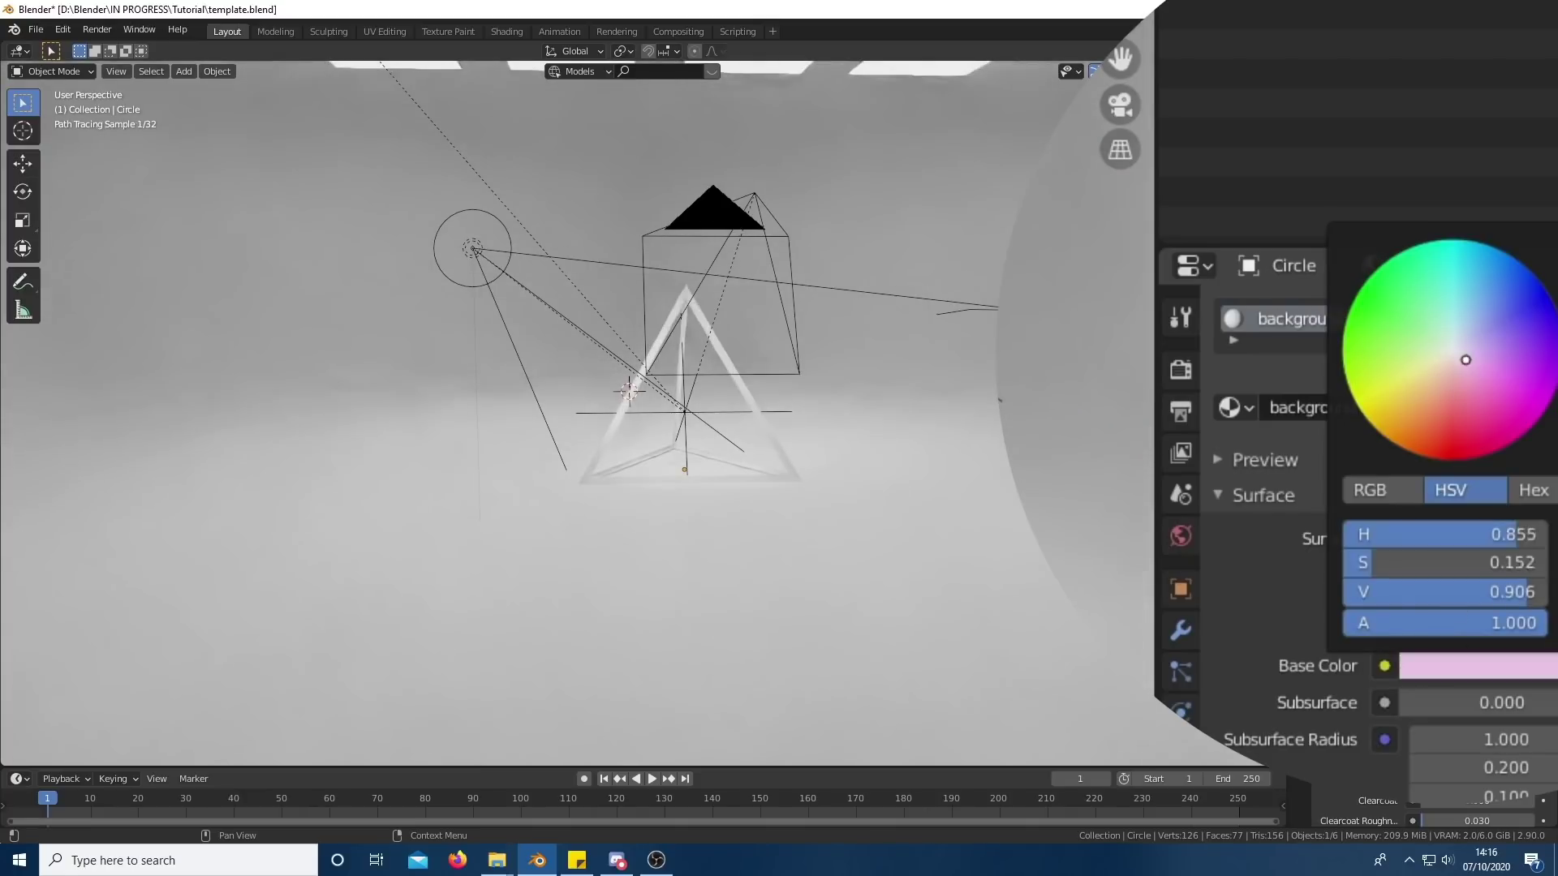
click(1461, 361)
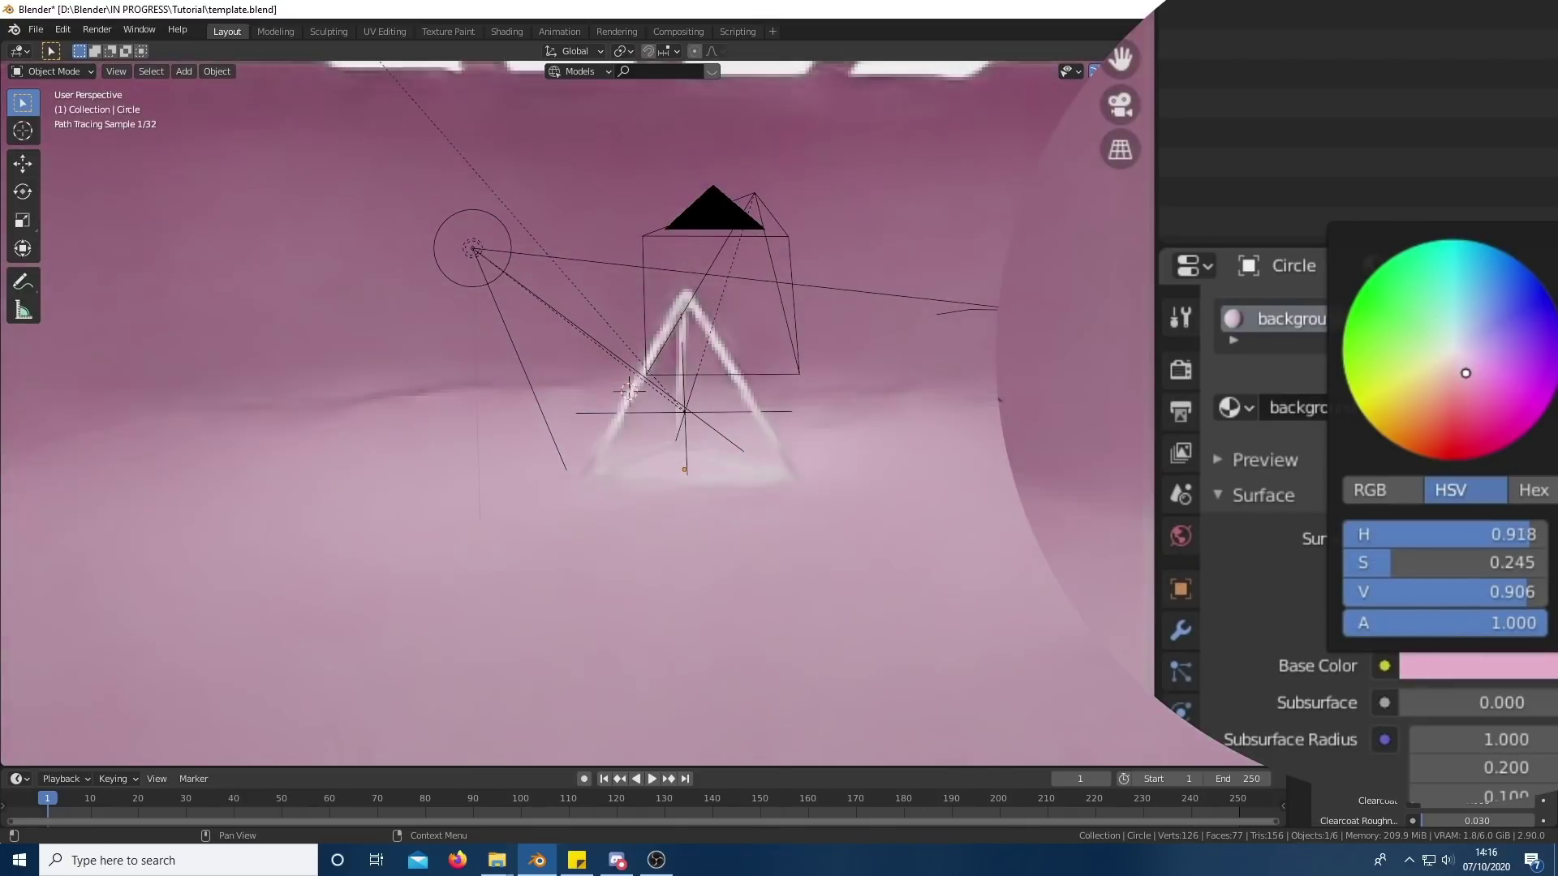
- Set the Cone's material to Metallic 1.0 and Roughness 0.2
click(814, 299)
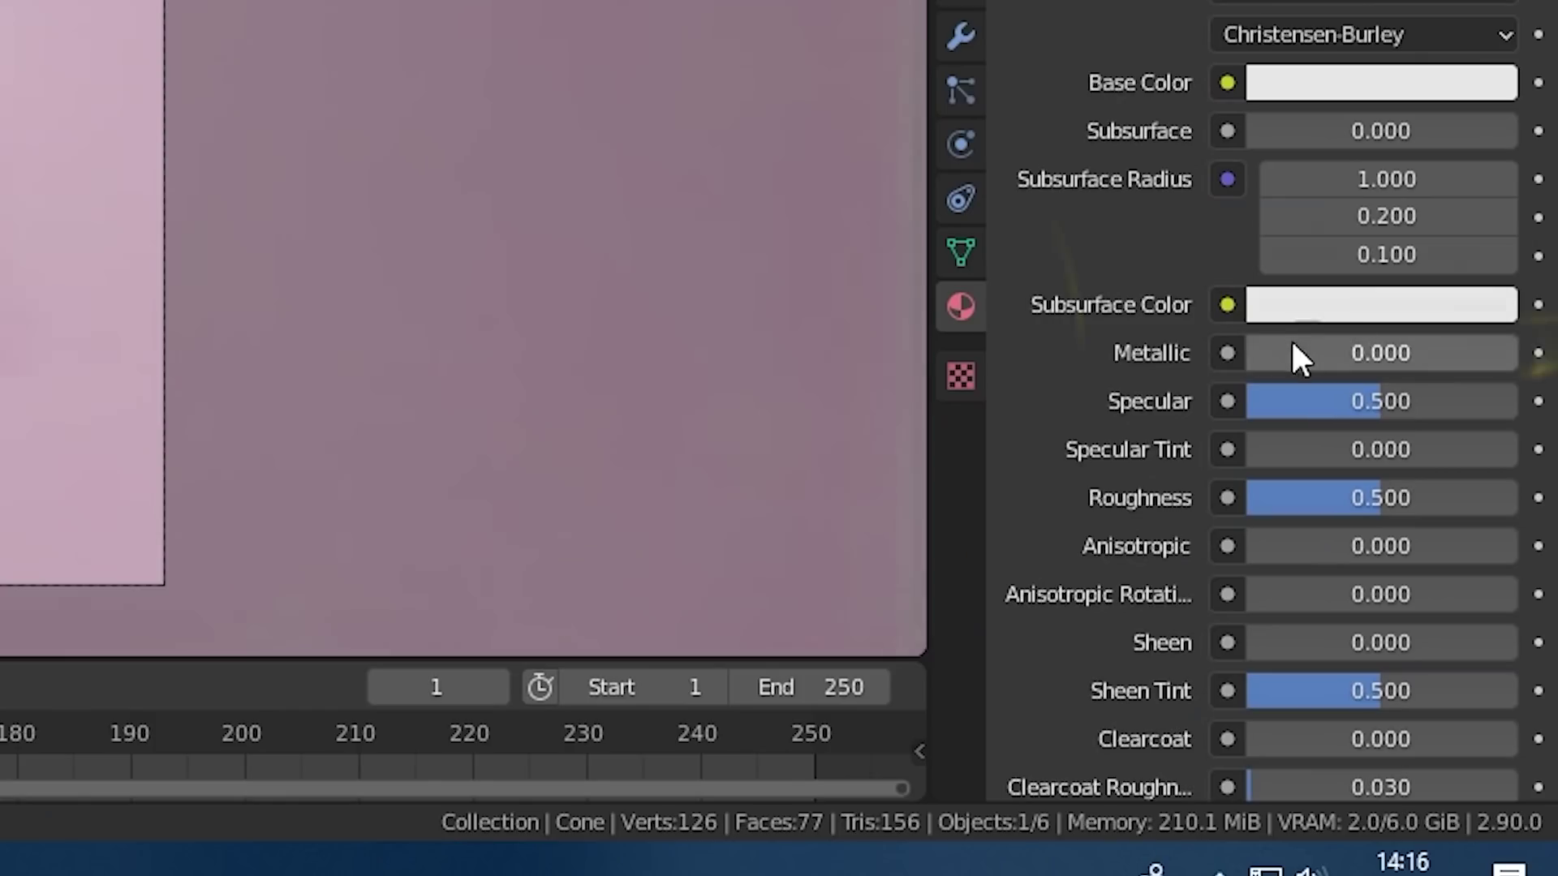
drag(1296, 357, 1518, 357)
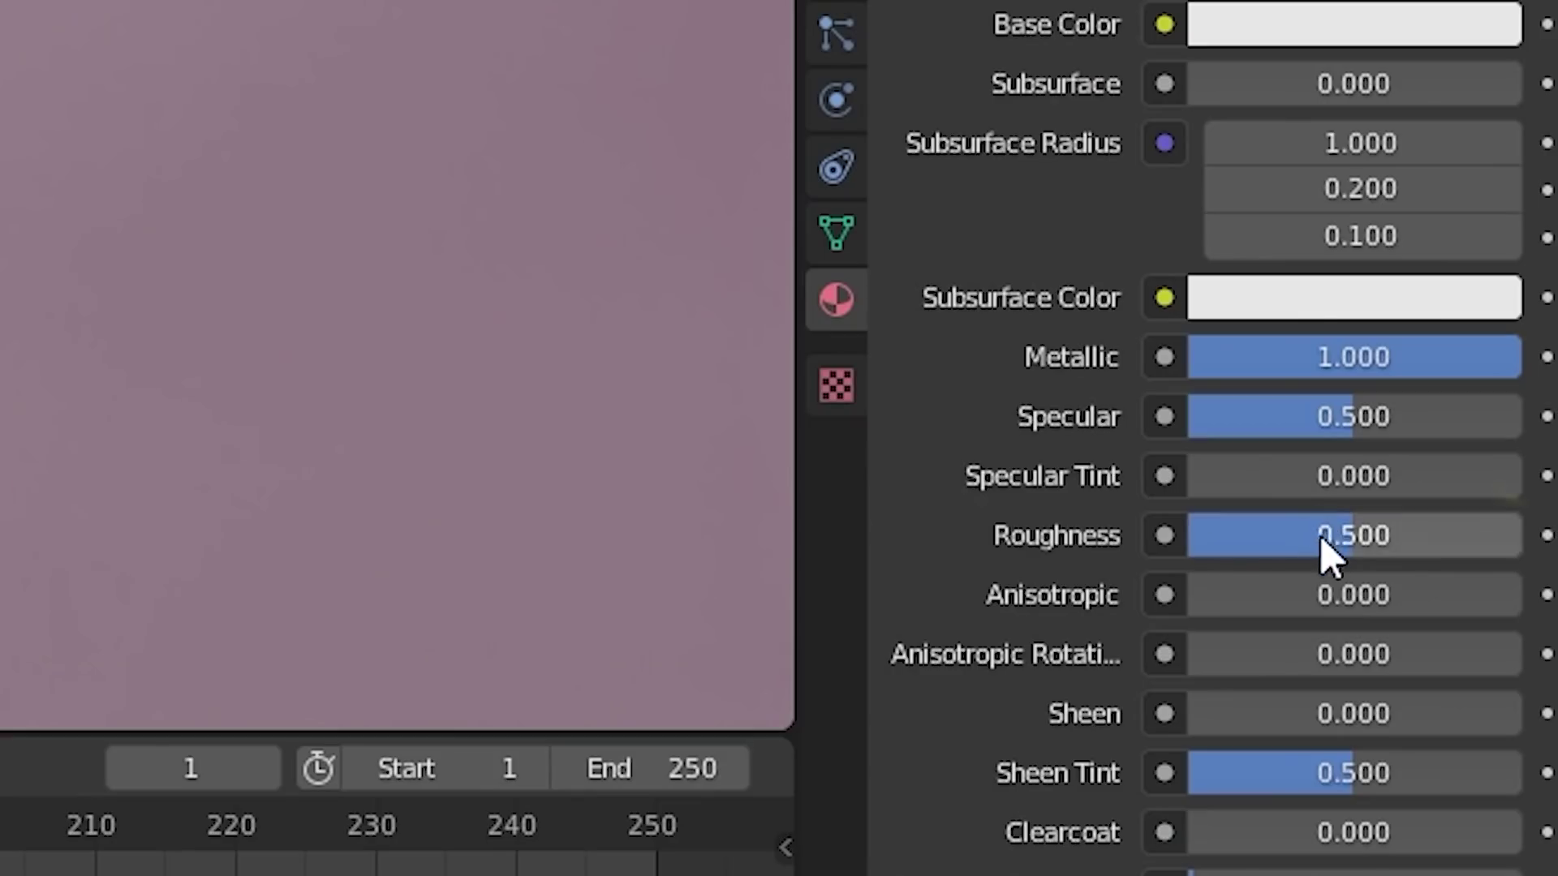
click(1366, 501)
text(0.2)
key(Return)
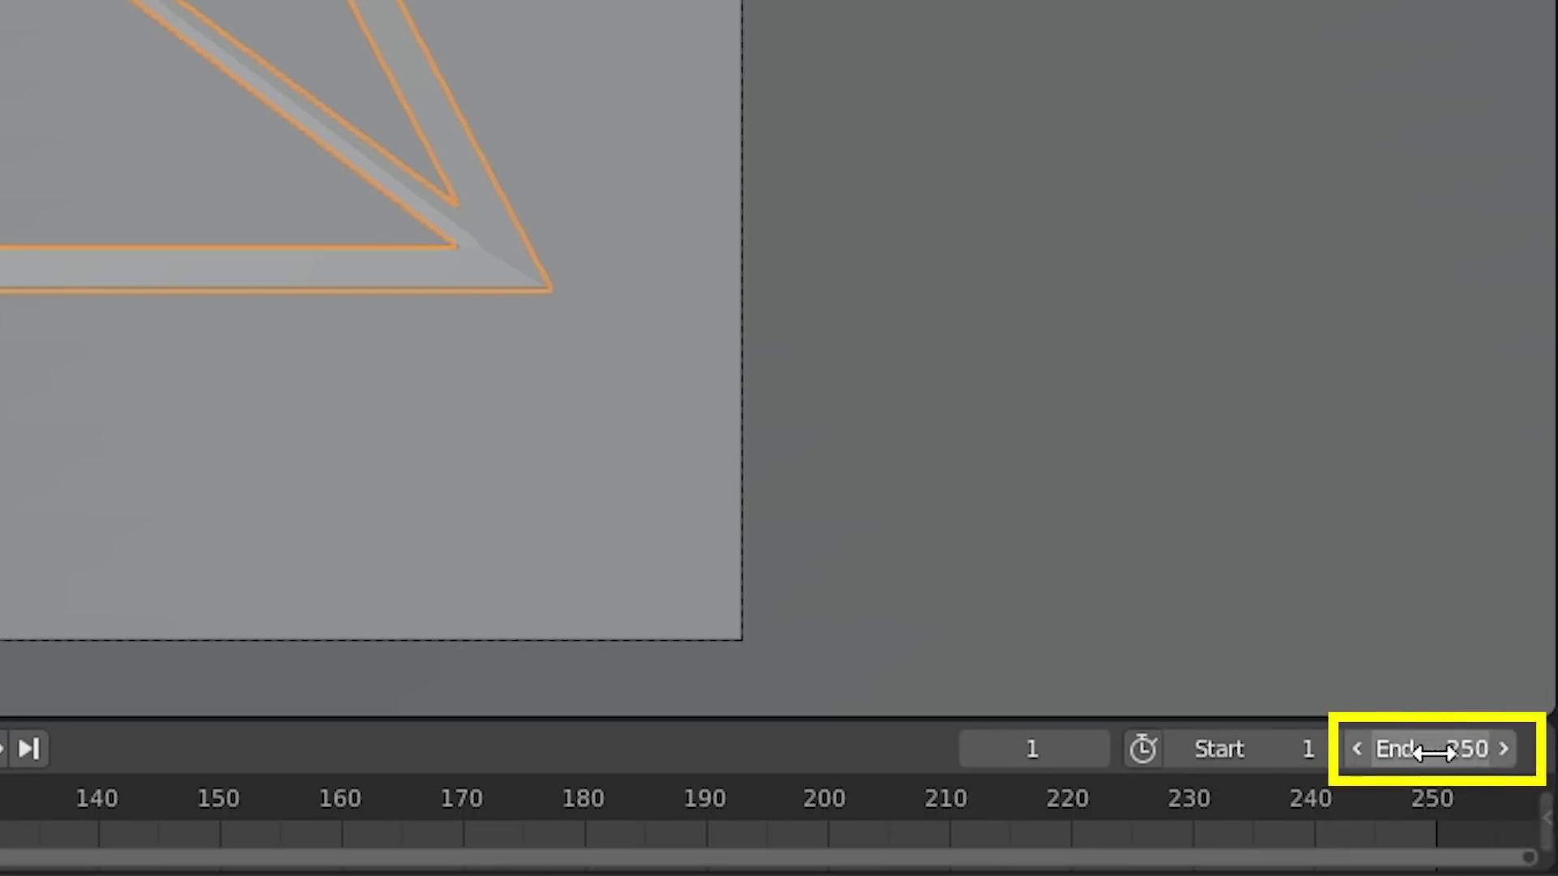
- Set the scene's end frame to 200
click(1433, 751)
text(20)
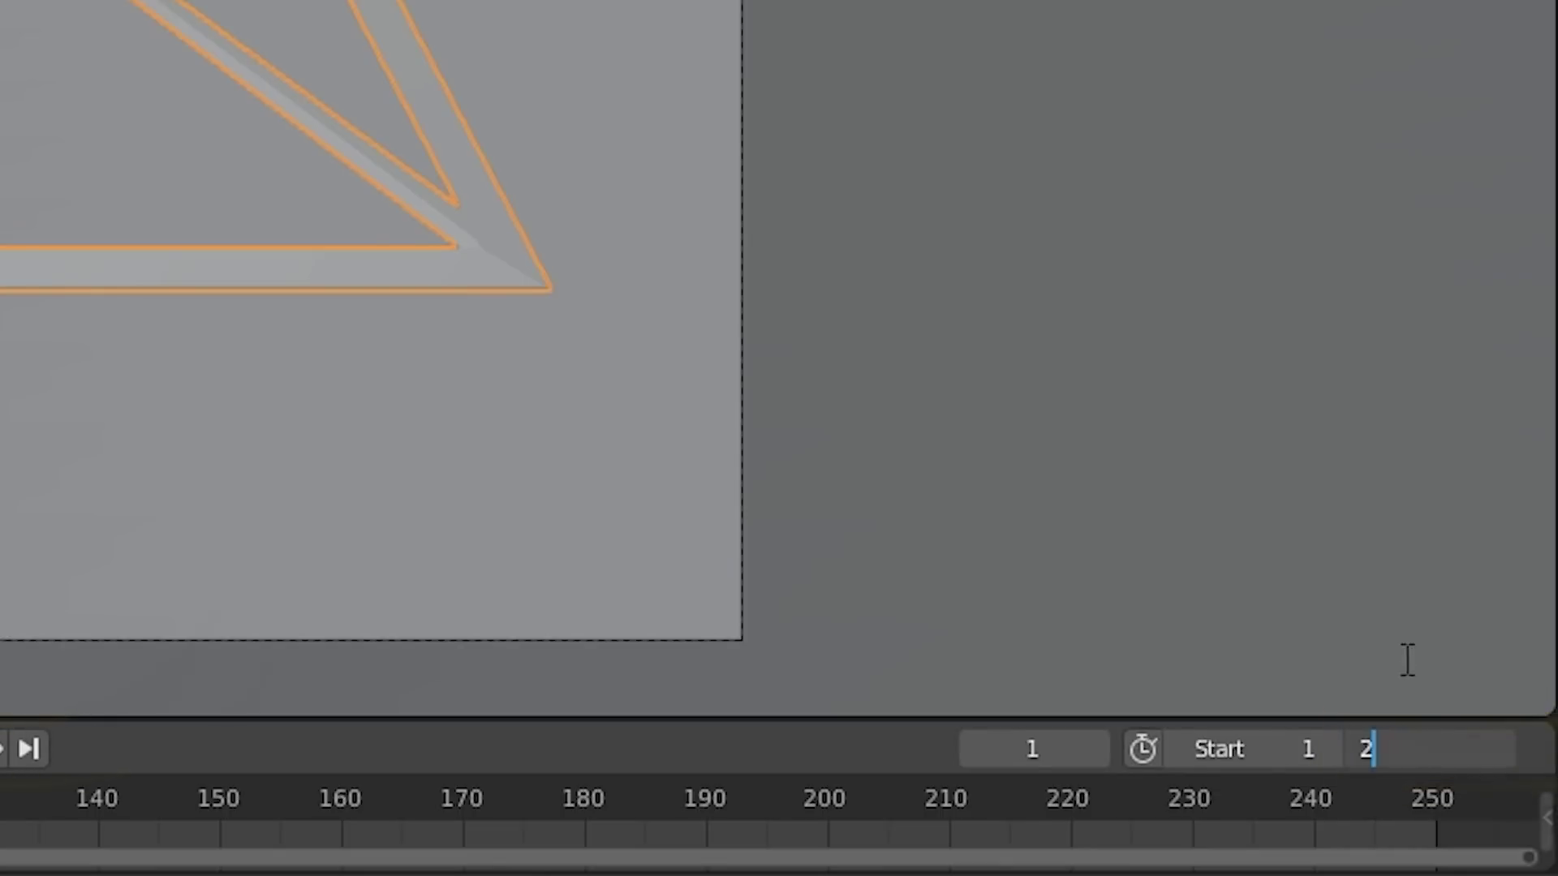
text(0)
key(Return)
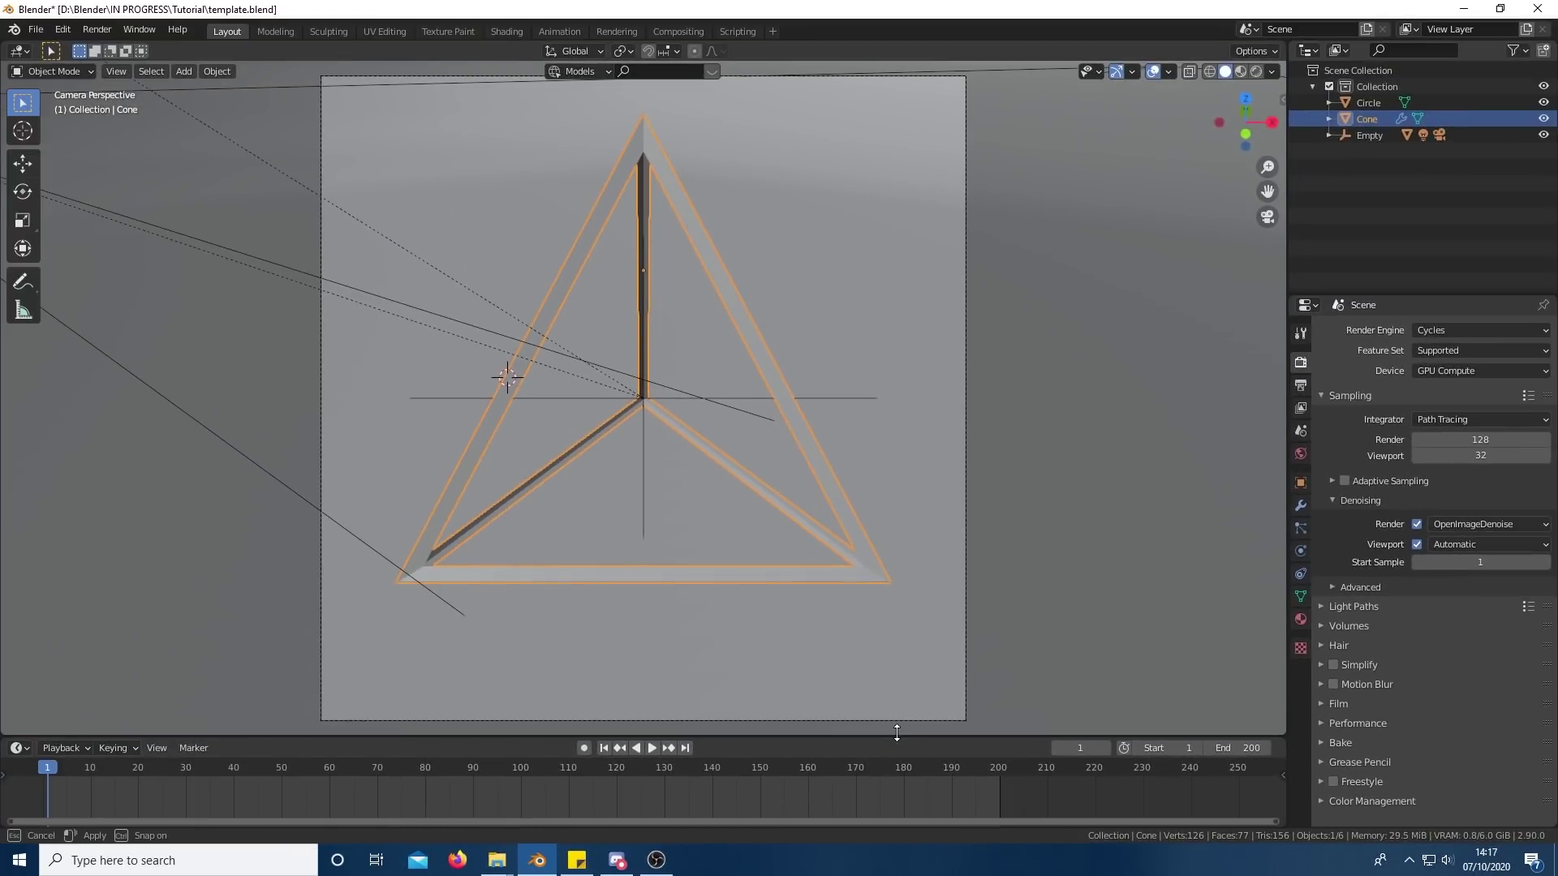
drag(899, 821, 666, 820)
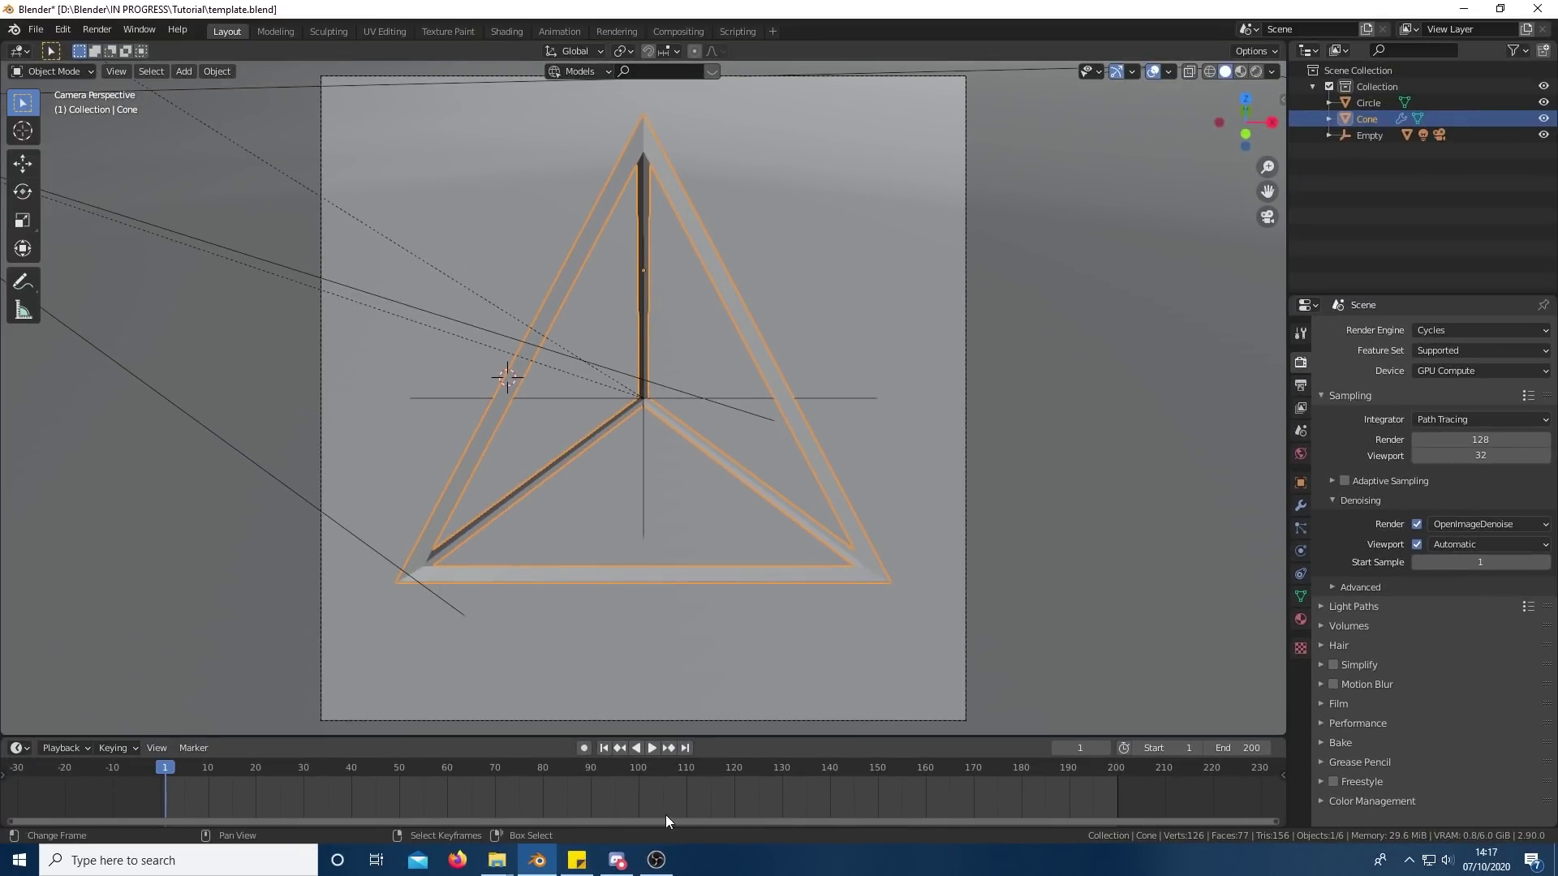
- Keyframe the Empty's Z rotation at -60° on frame 40 and again at frame 160
click(352, 779)
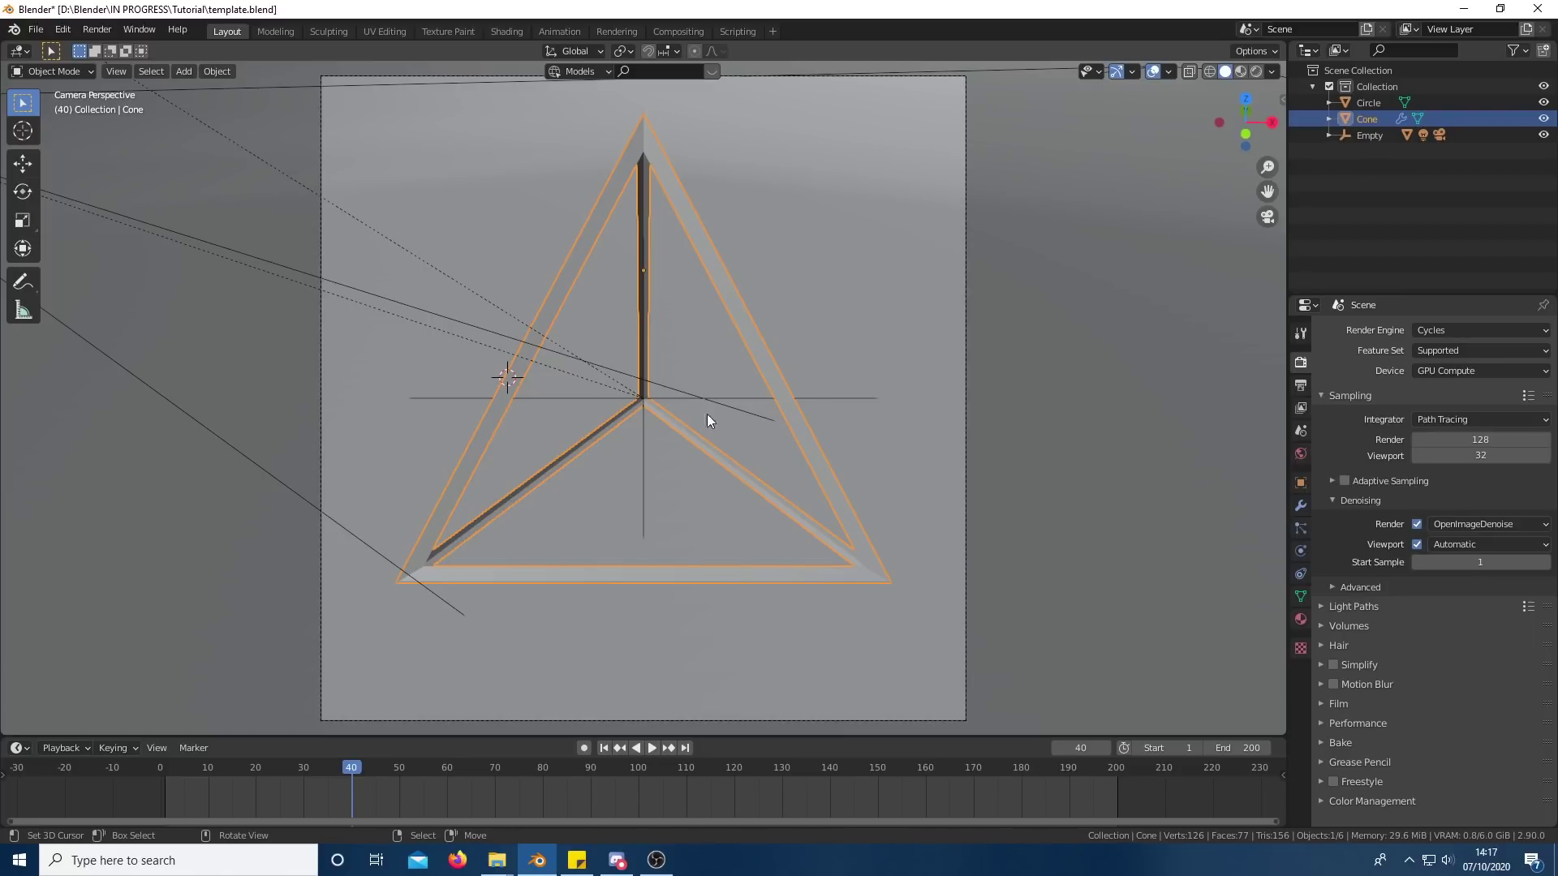
click(753, 396)
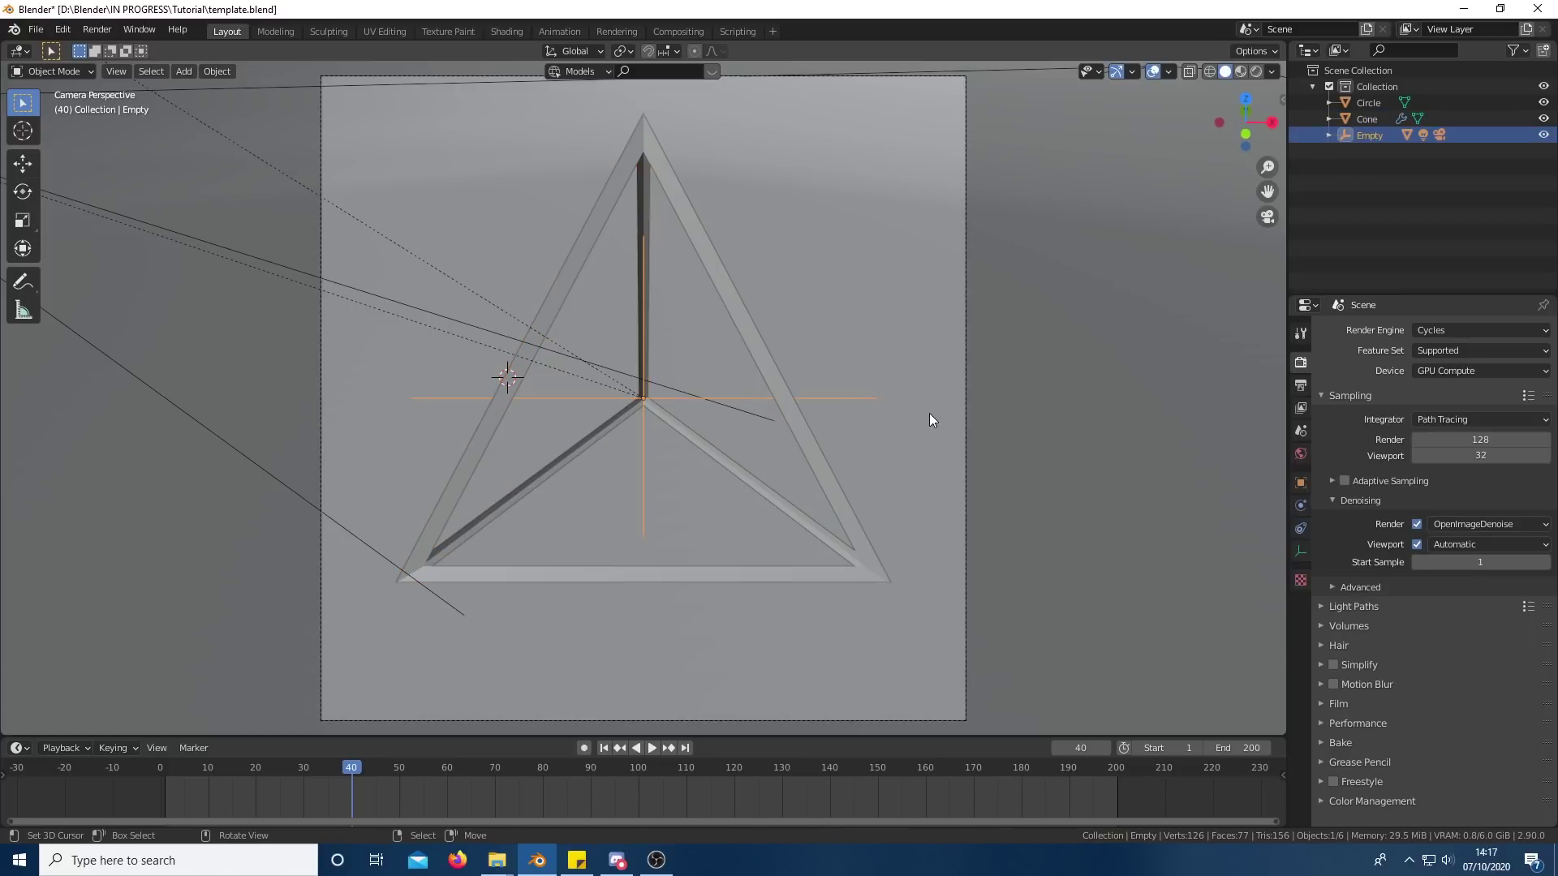
click(1300, 482)
click(1461, 463)
key(BackSpace)
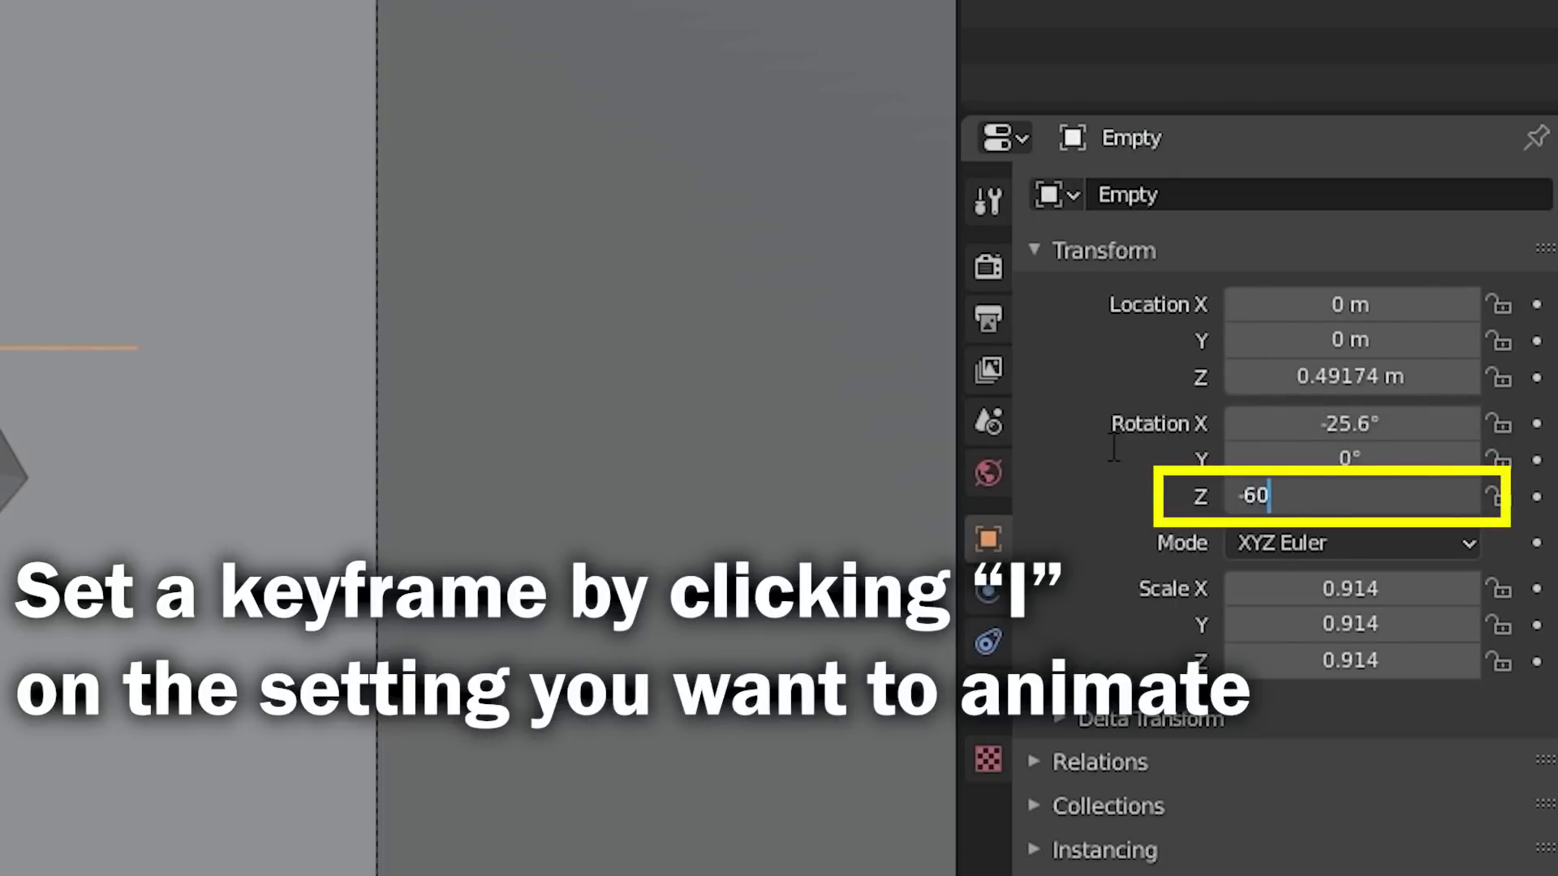
key(Return)
key(i)
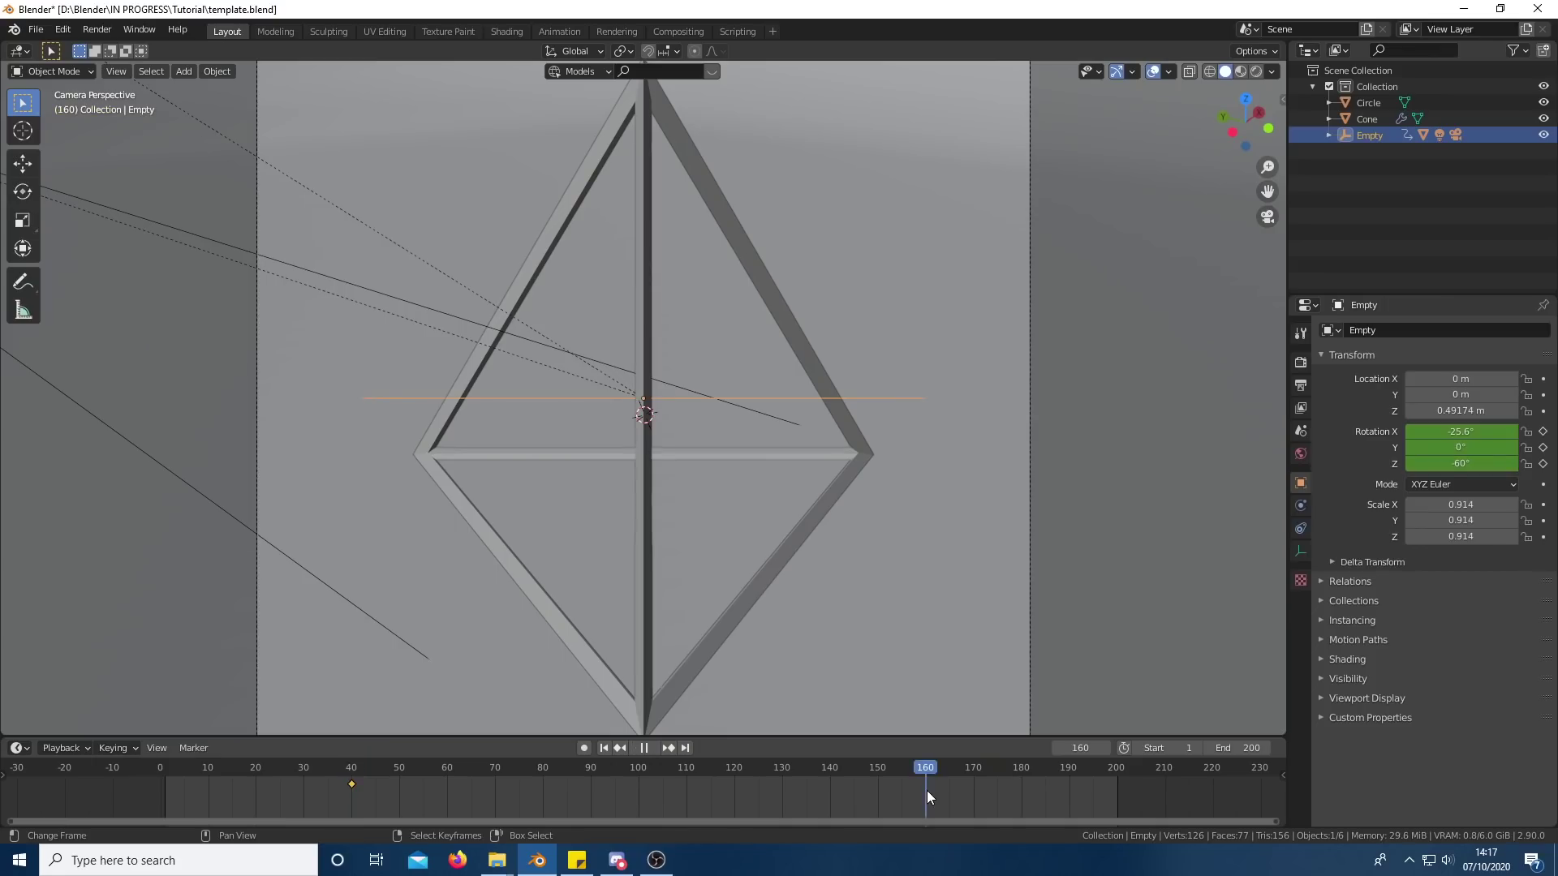
key(space)
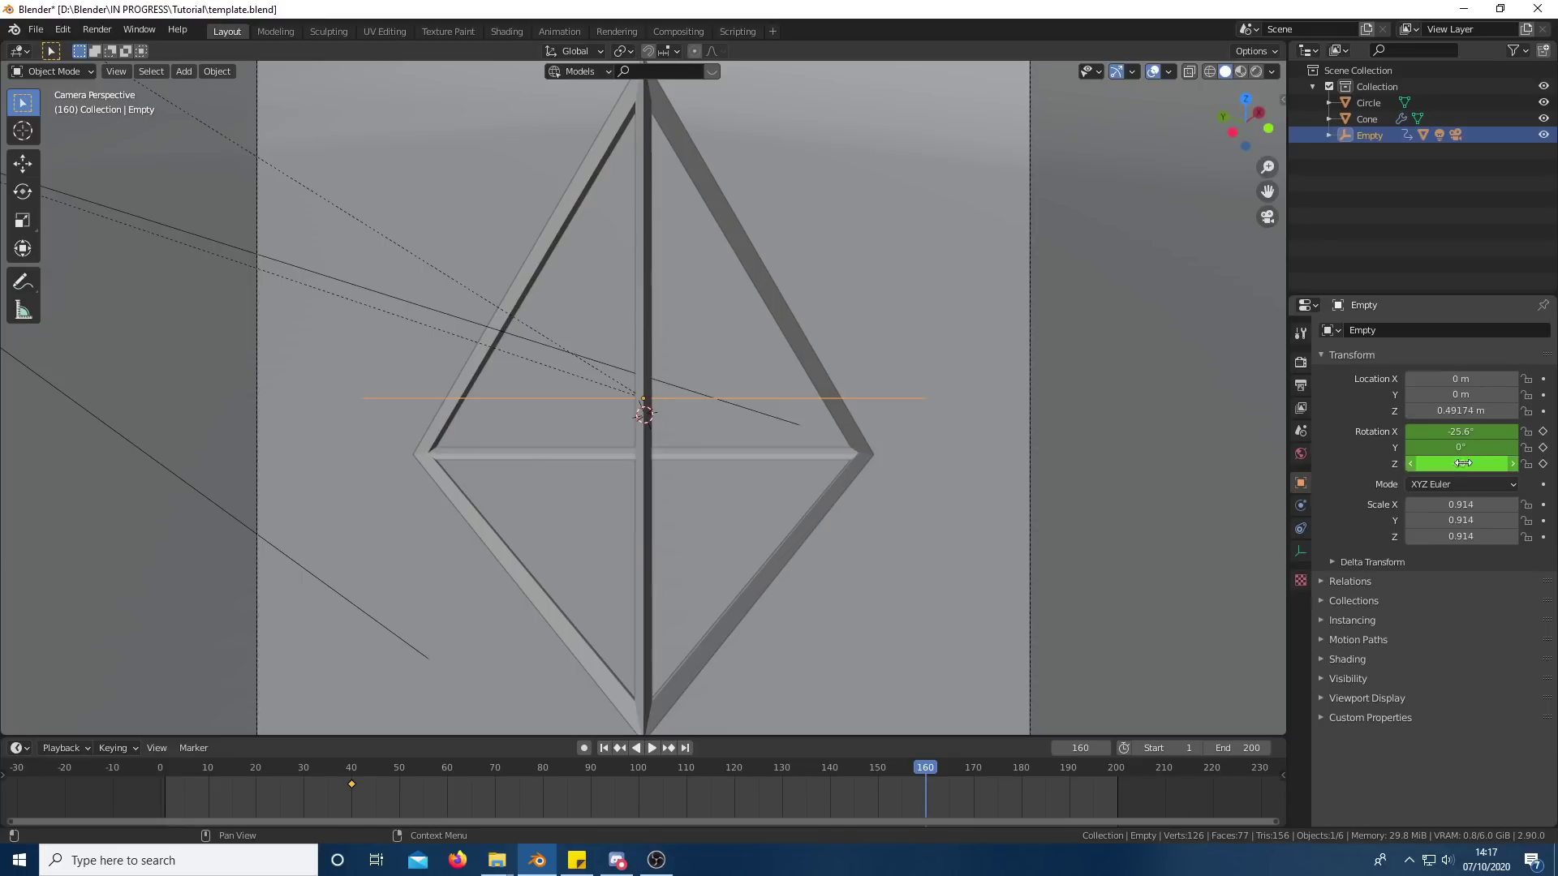
key(i)
- Keyframe the Empty's Z rotation at -100° on frame 0
drag(895, 812, 287, 786)
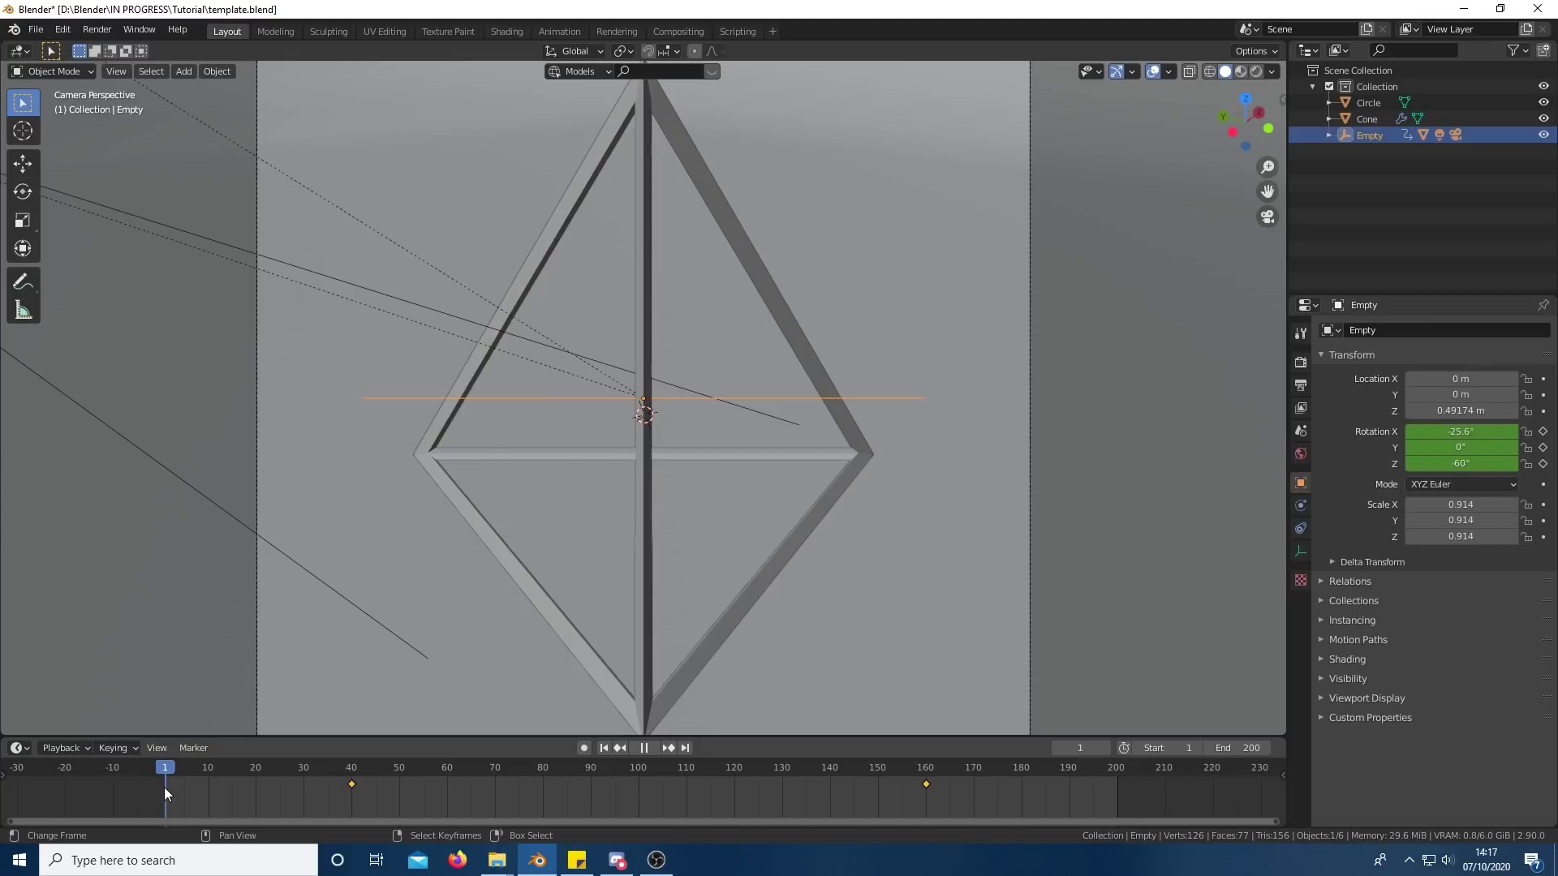
drag(164, 787, 161, 787)
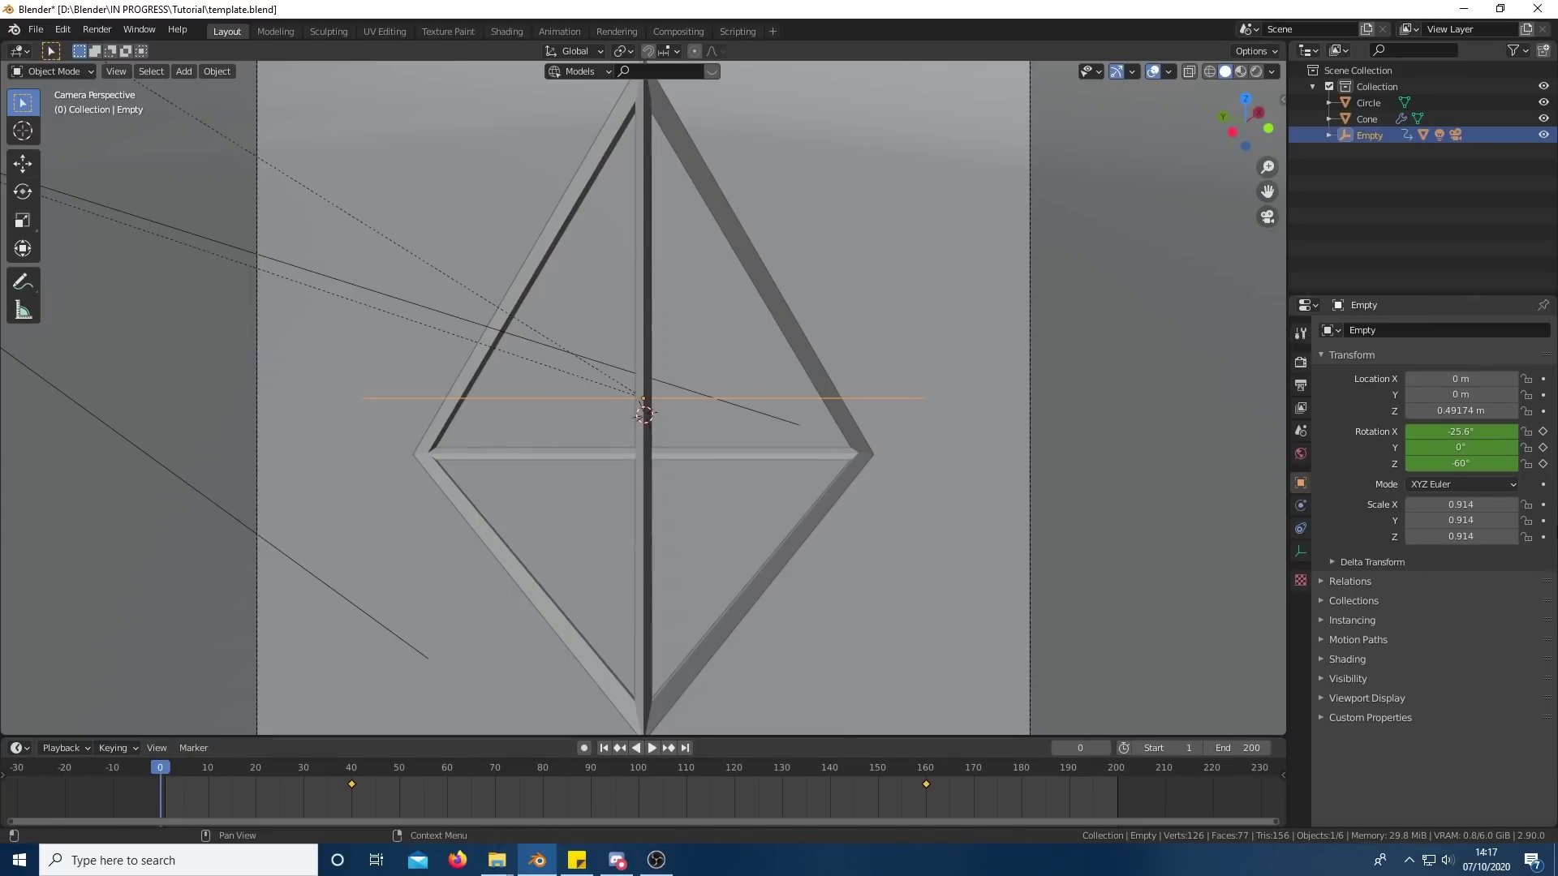
click(1451, 467)
text(-100)
key(Return)
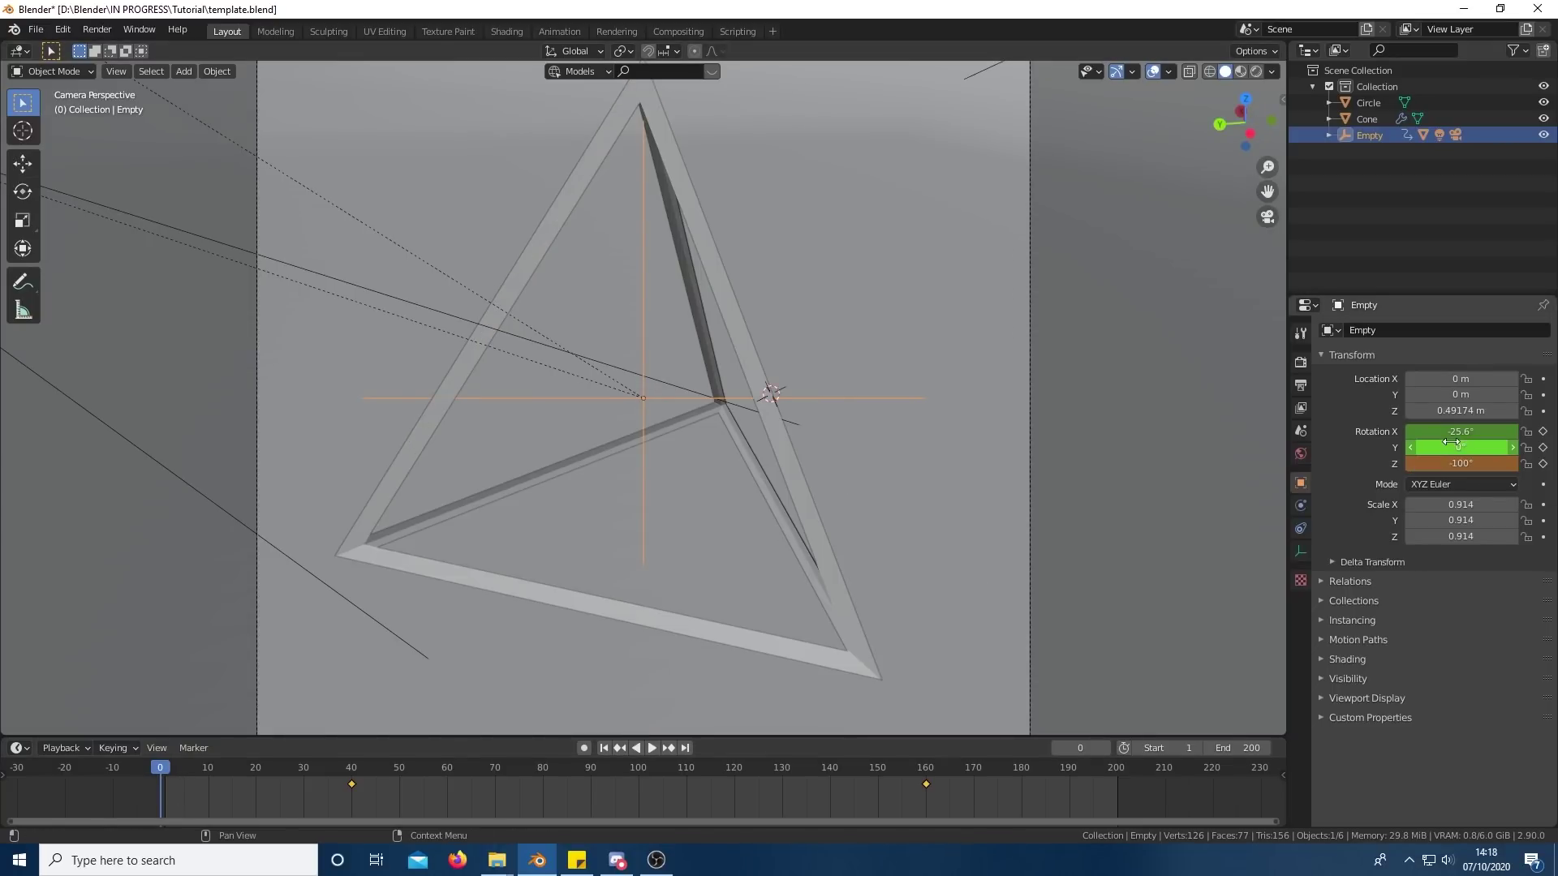
key(i)
- Keyframe the Empty's Z rotation at 100° on frame 200
click(1117, 786)
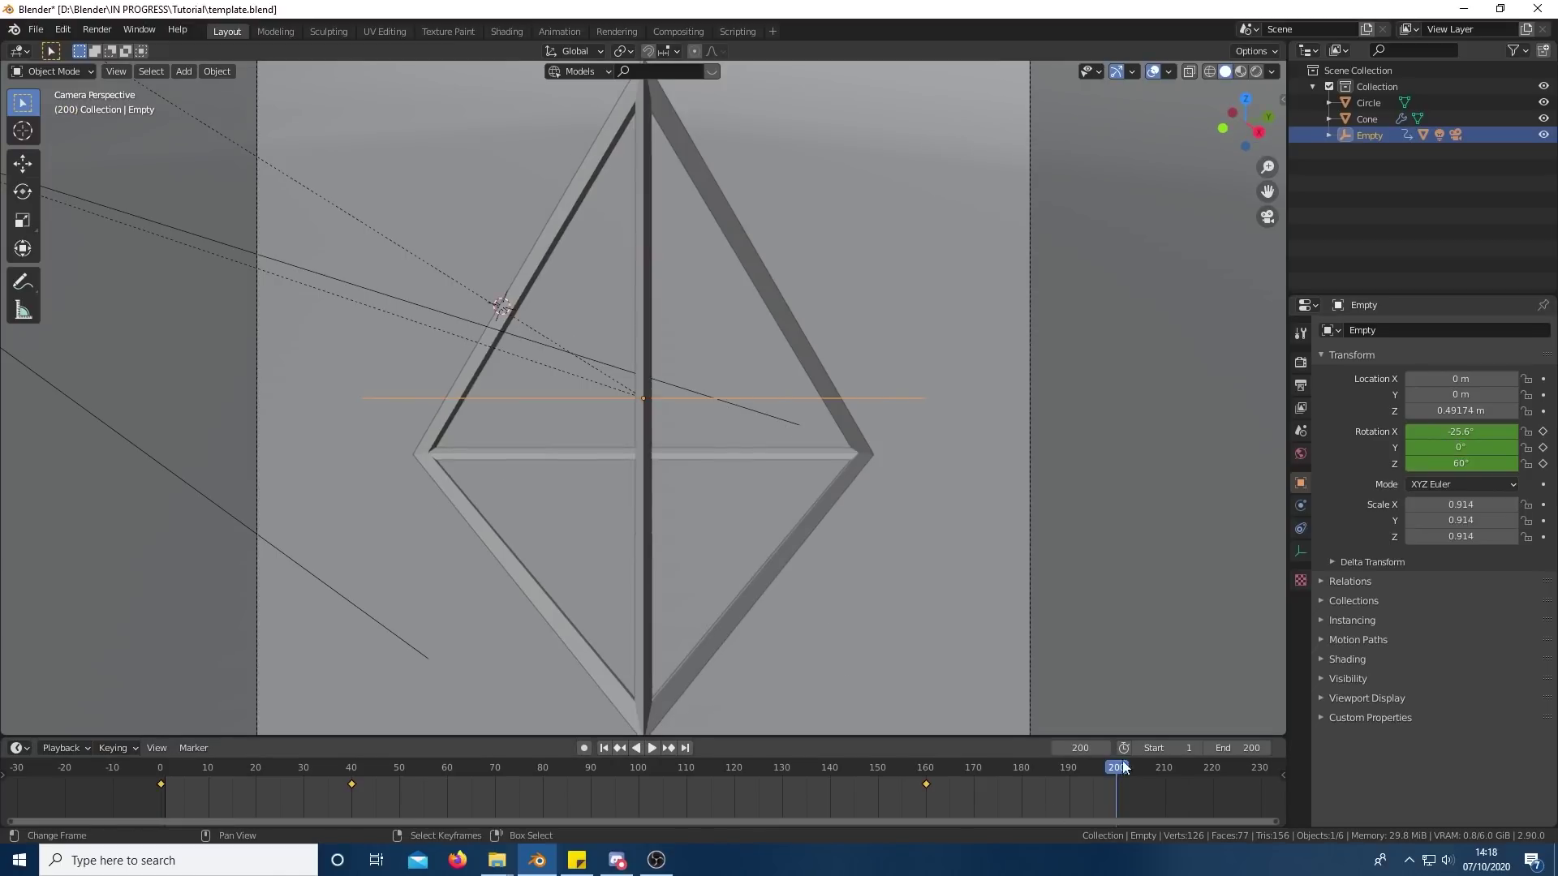
click(1453, 462)
text(100)
key(Return)
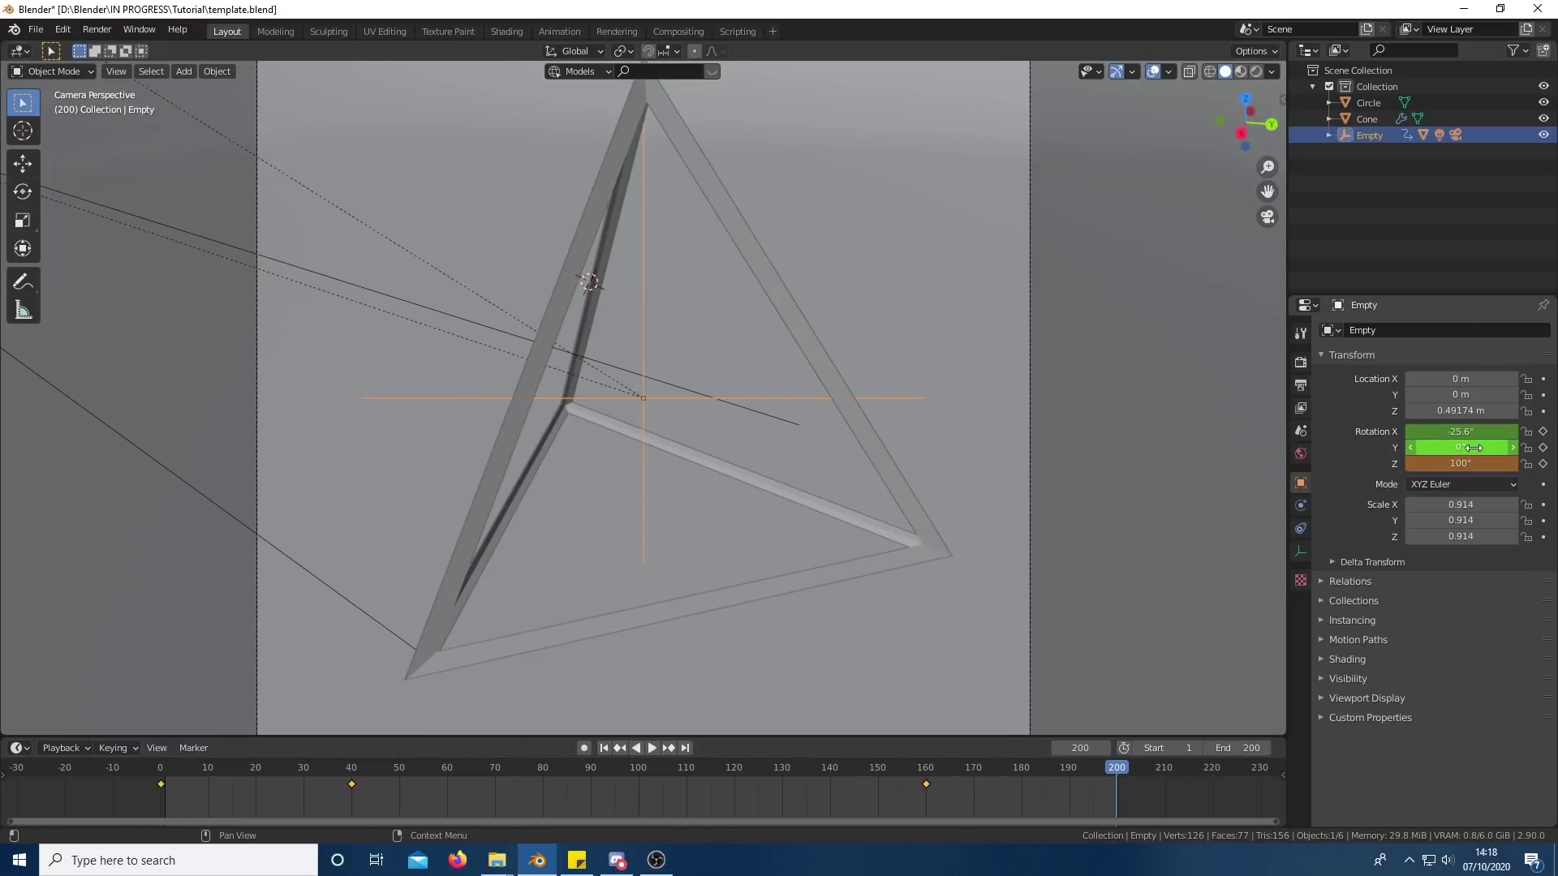
key(i)
click(639, 784)
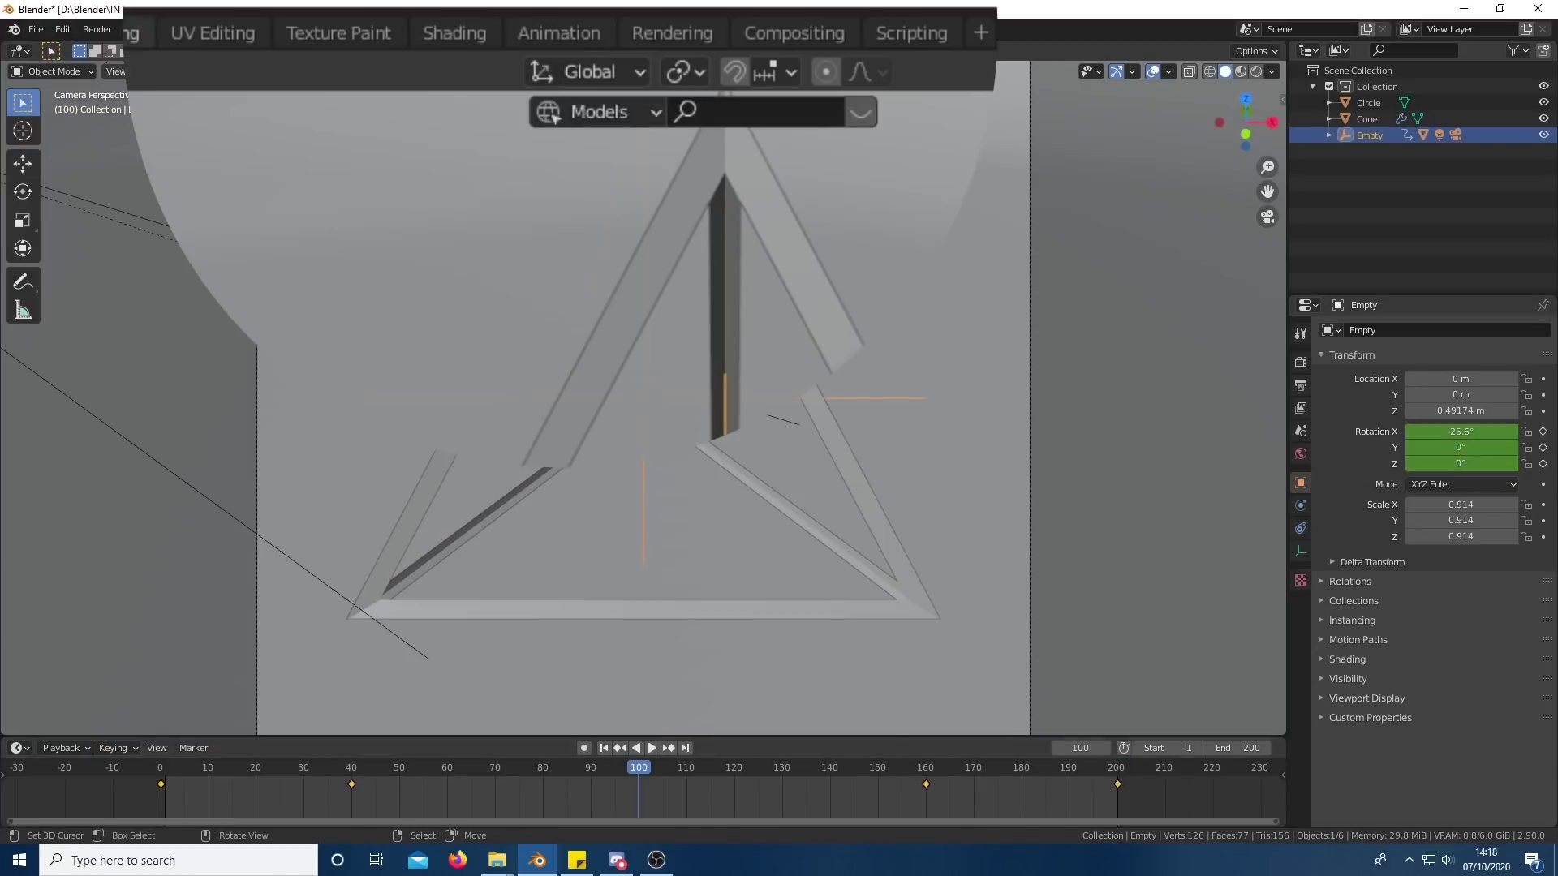
- In the Animation workspace, turn the Dope Sheet into the Graph Editor and frame the rotation curves
click(544, 32)
click(17, 610)
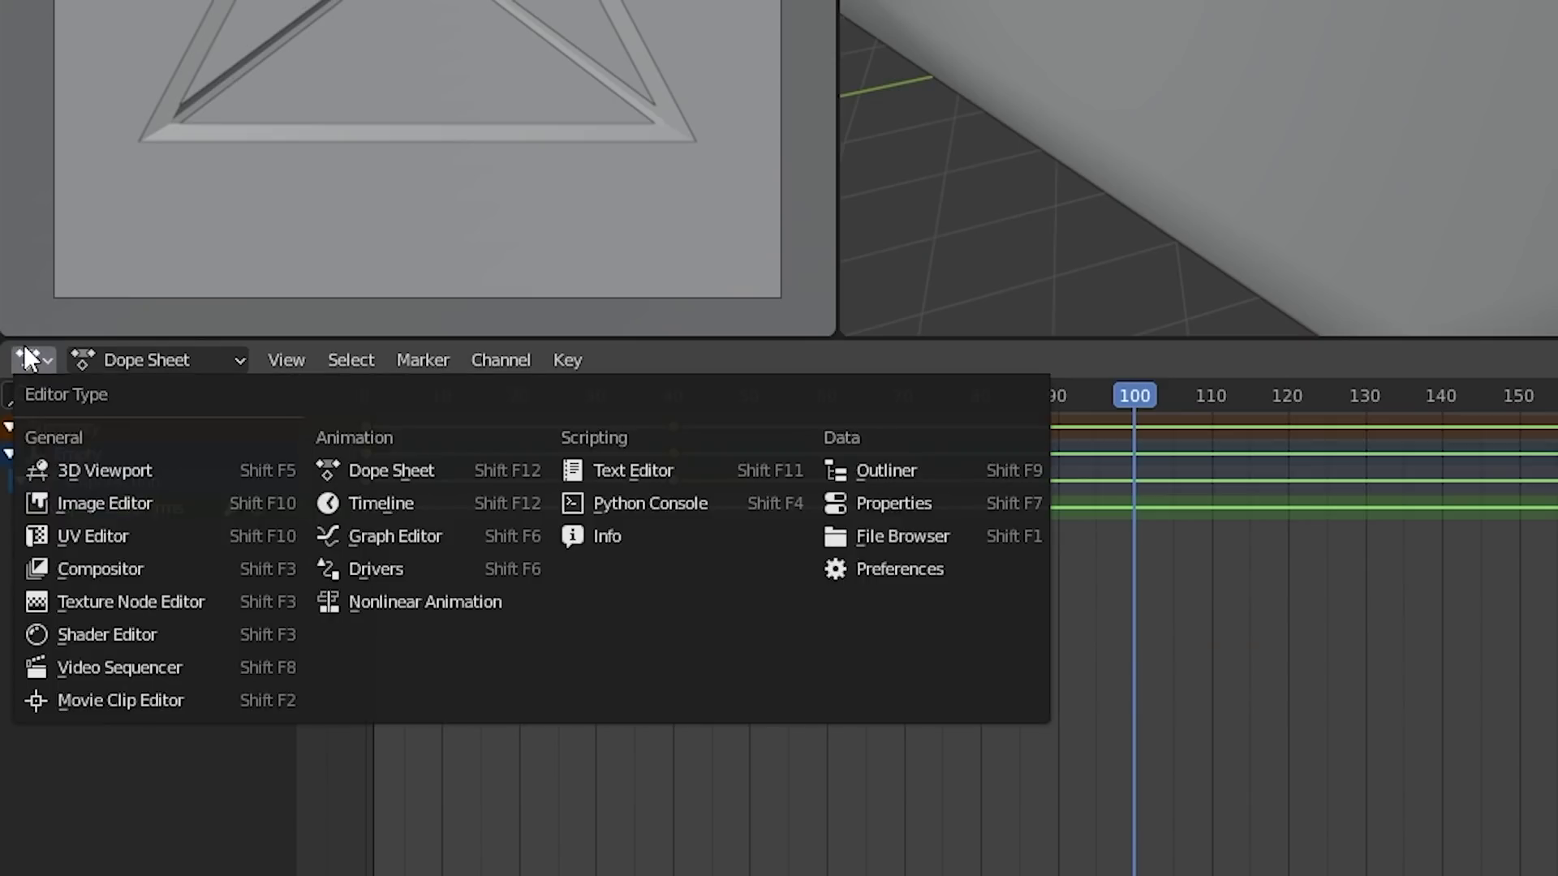
click(450, 537)
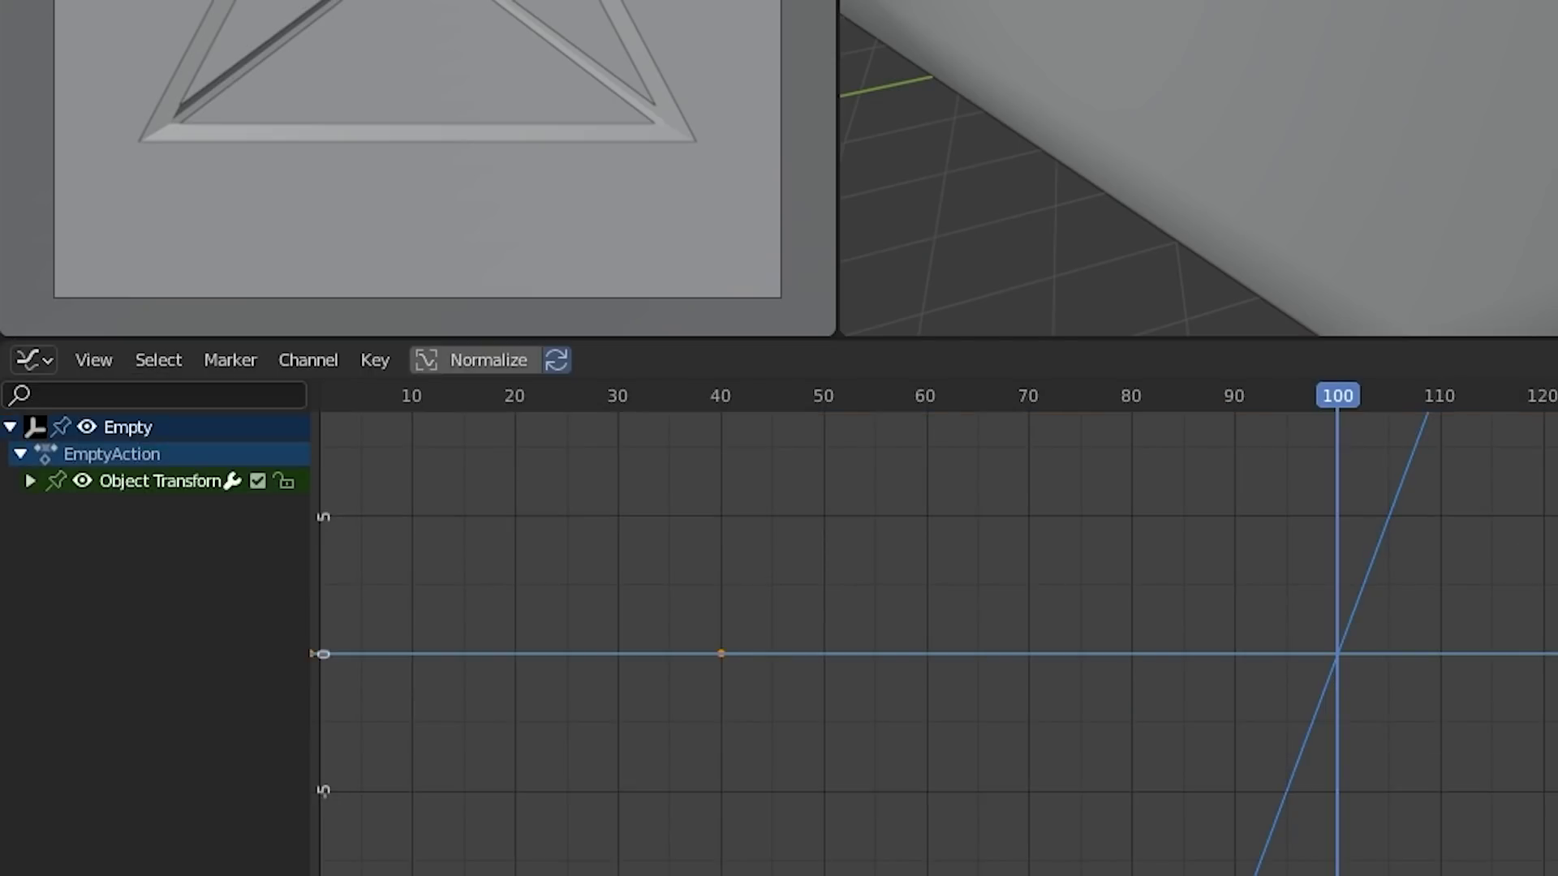
scroll(1469, 646, down, 8)
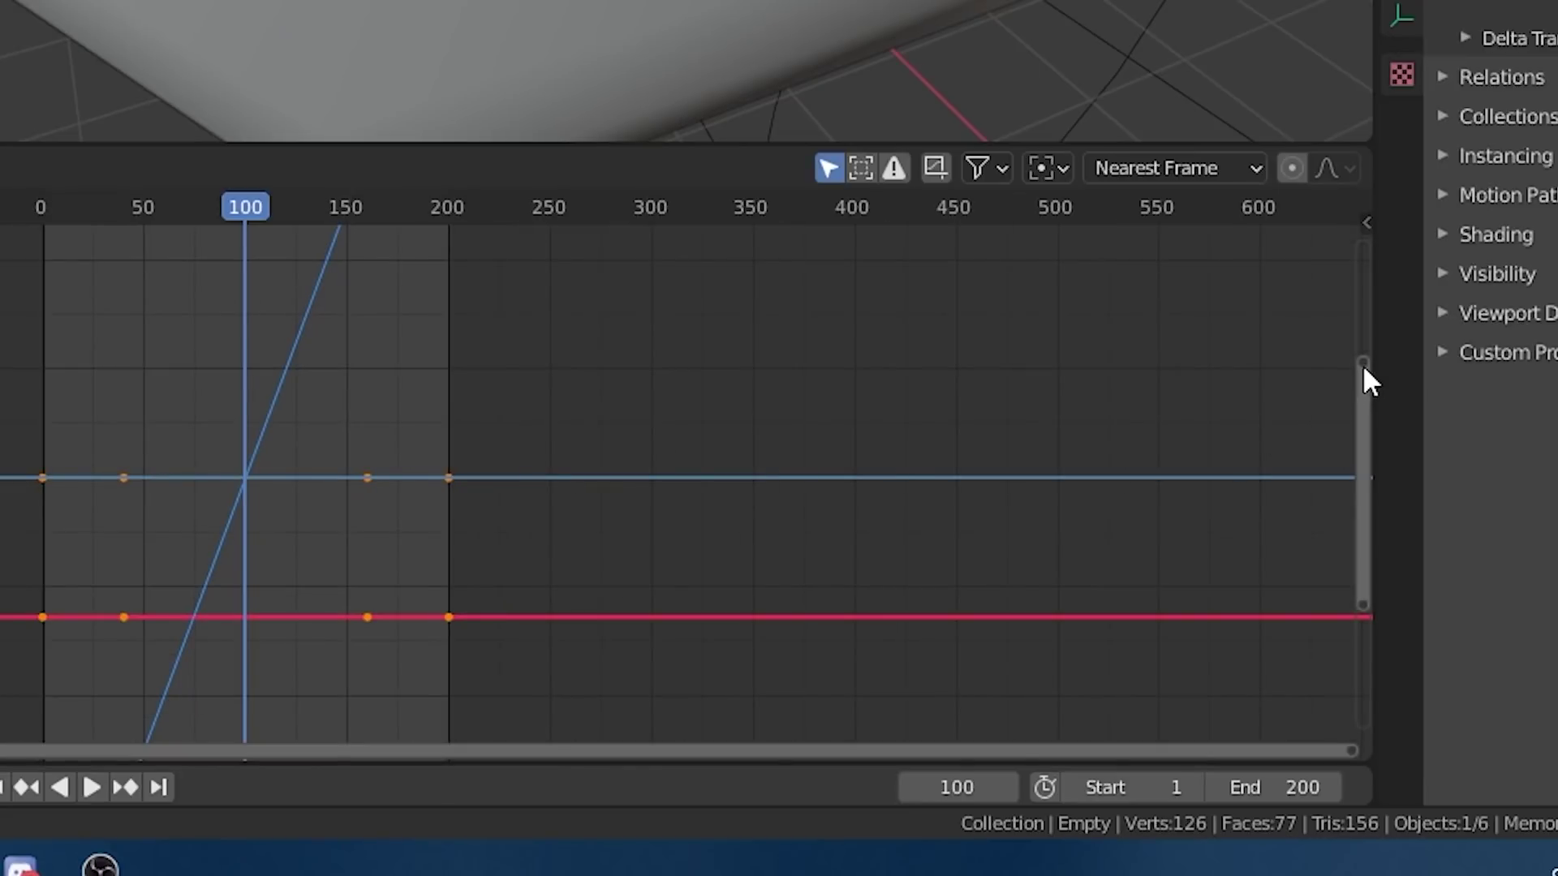
drag(1362, 363, 1362, 243)
middle_drag(553, 442, 475, 305)
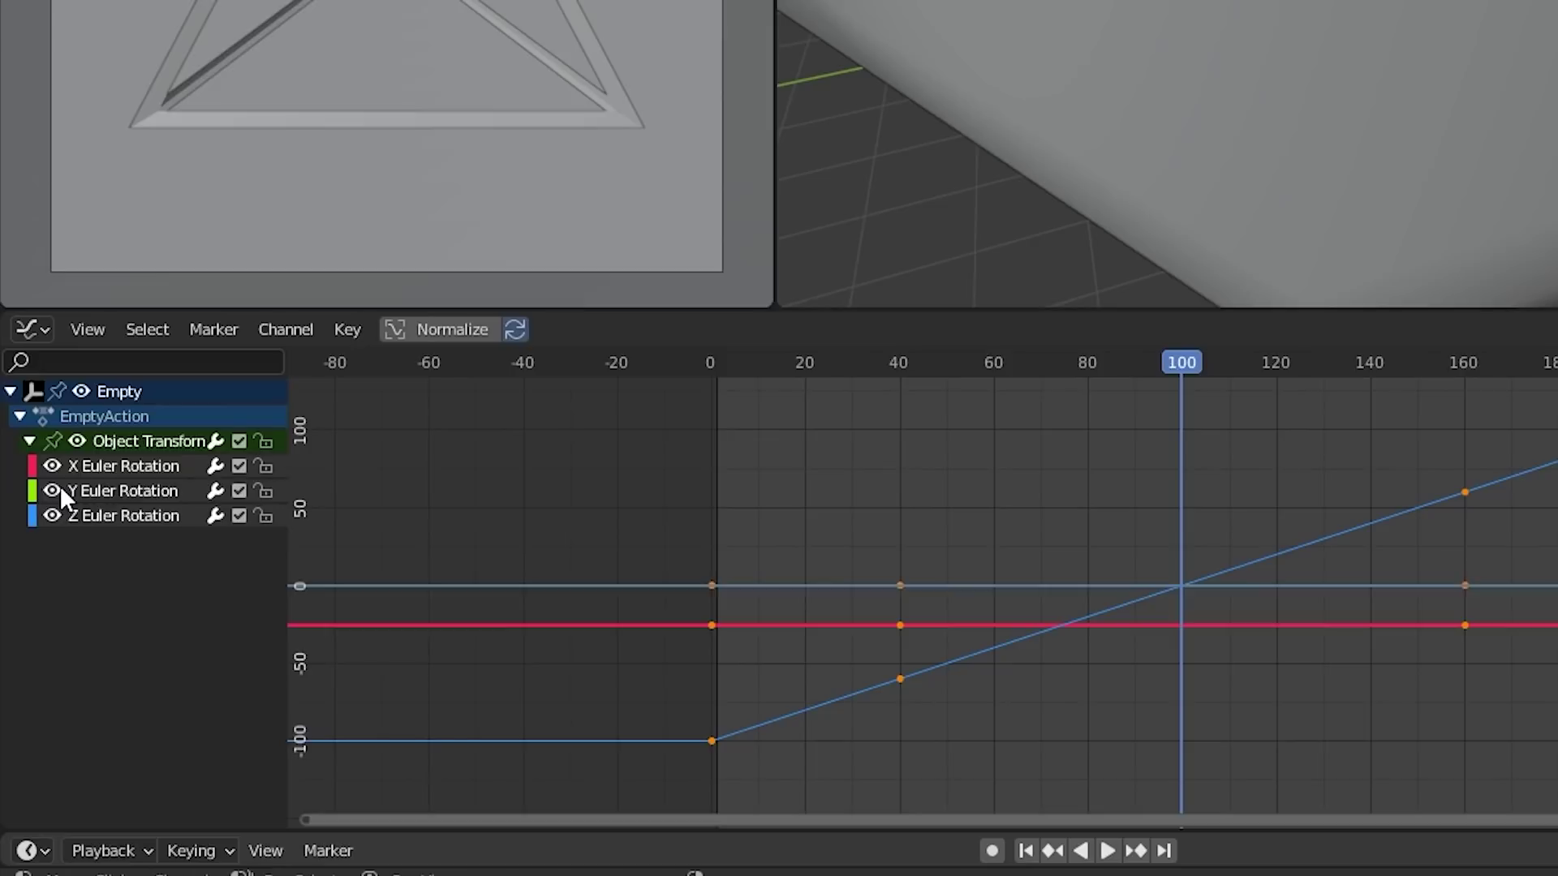
- Hide the X and Y Euler Rotation curves and set the keyframe interpolation to Bezier
click(55, 490)
click(55, 464)
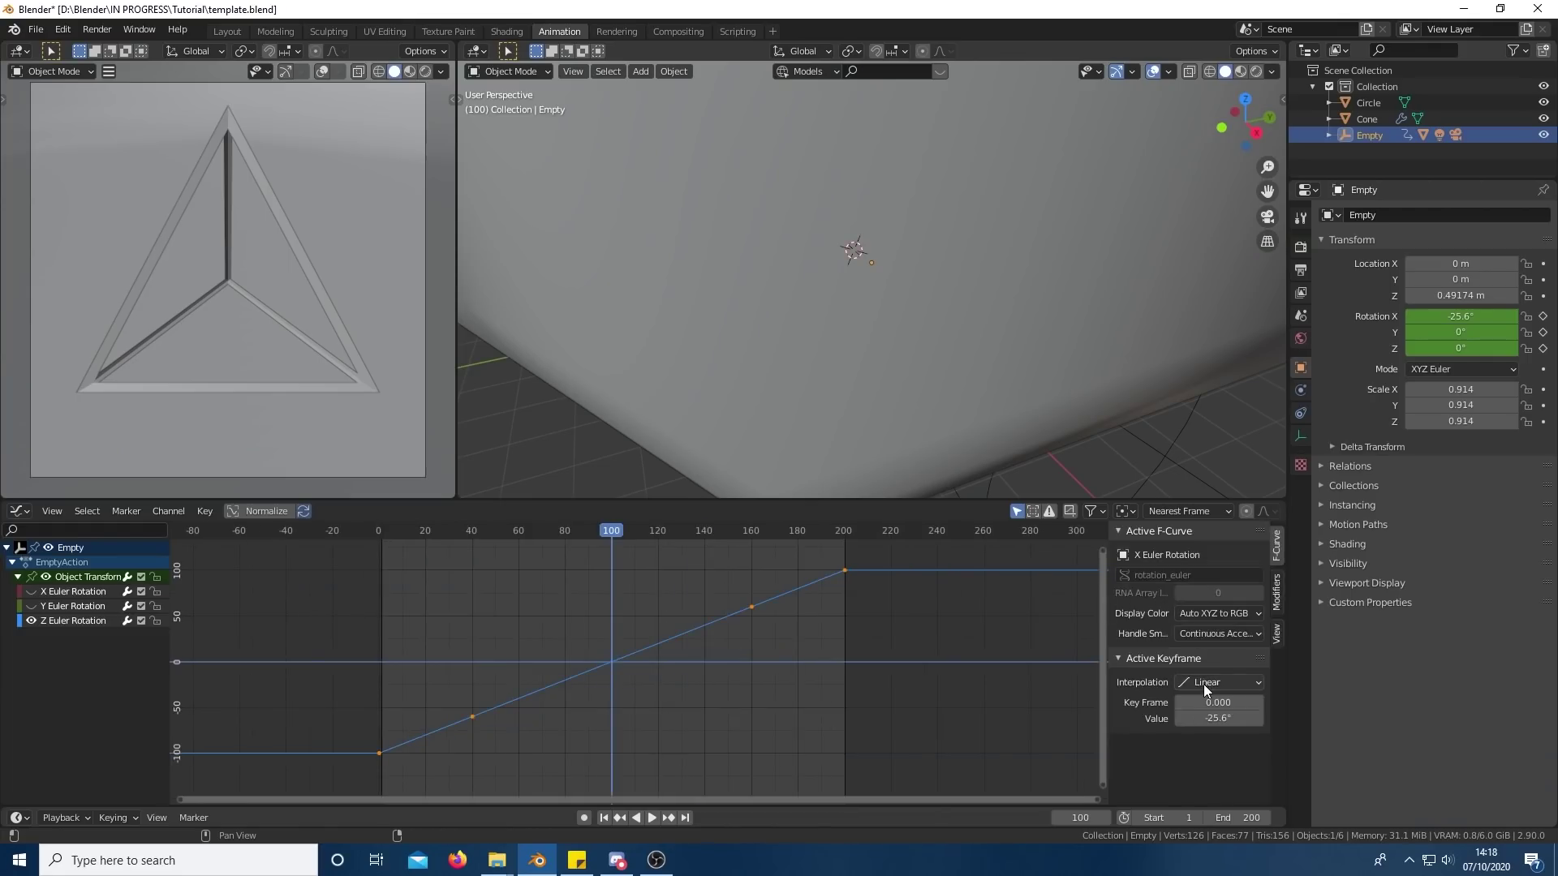
click(1204, 684)
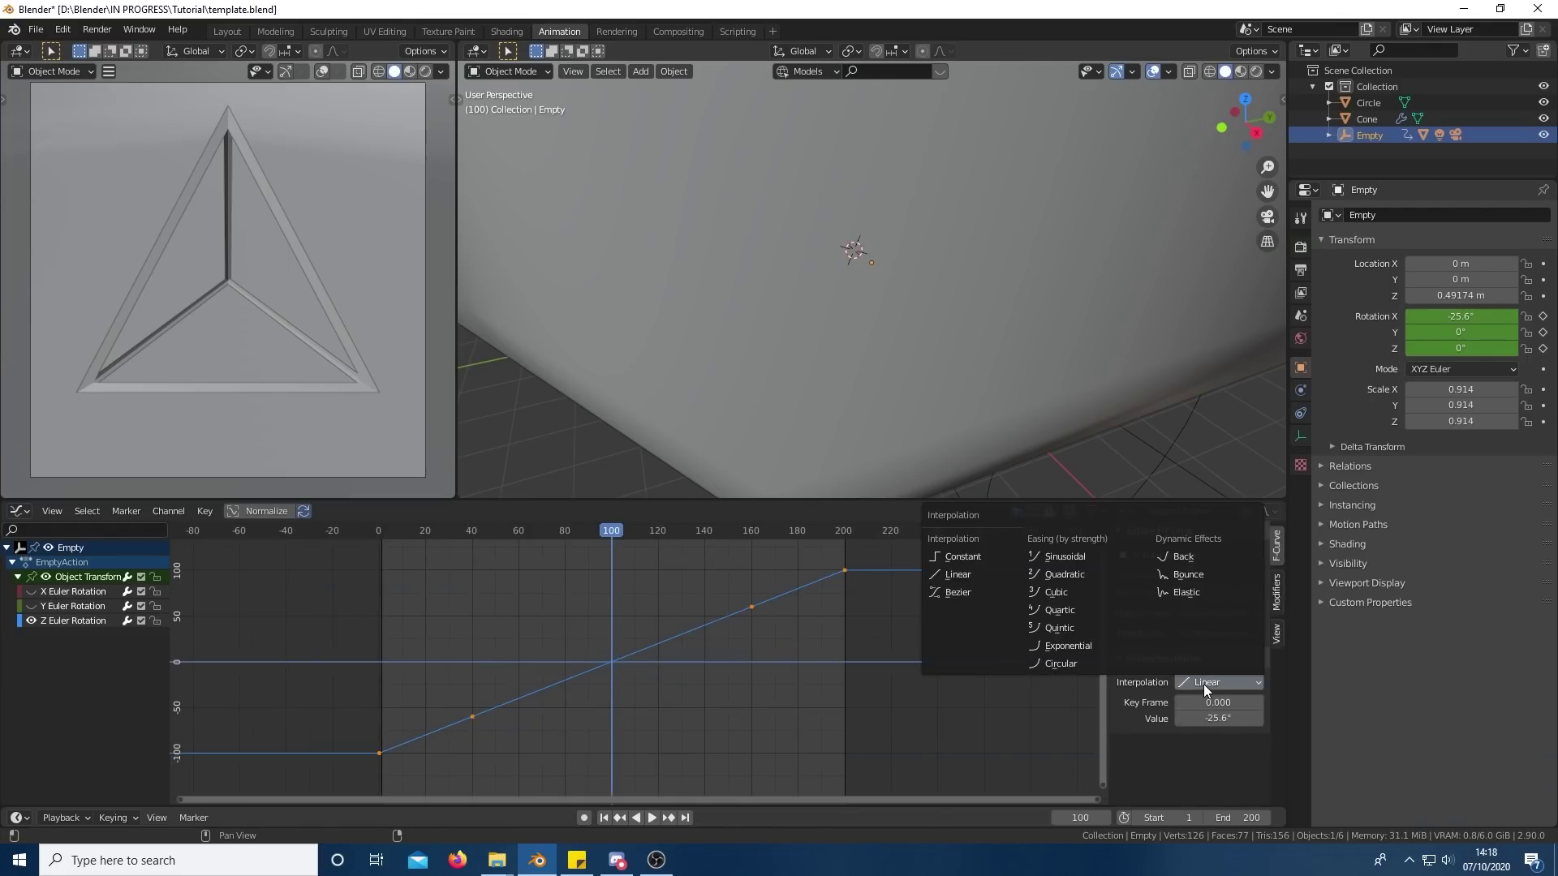
click(991, 596)
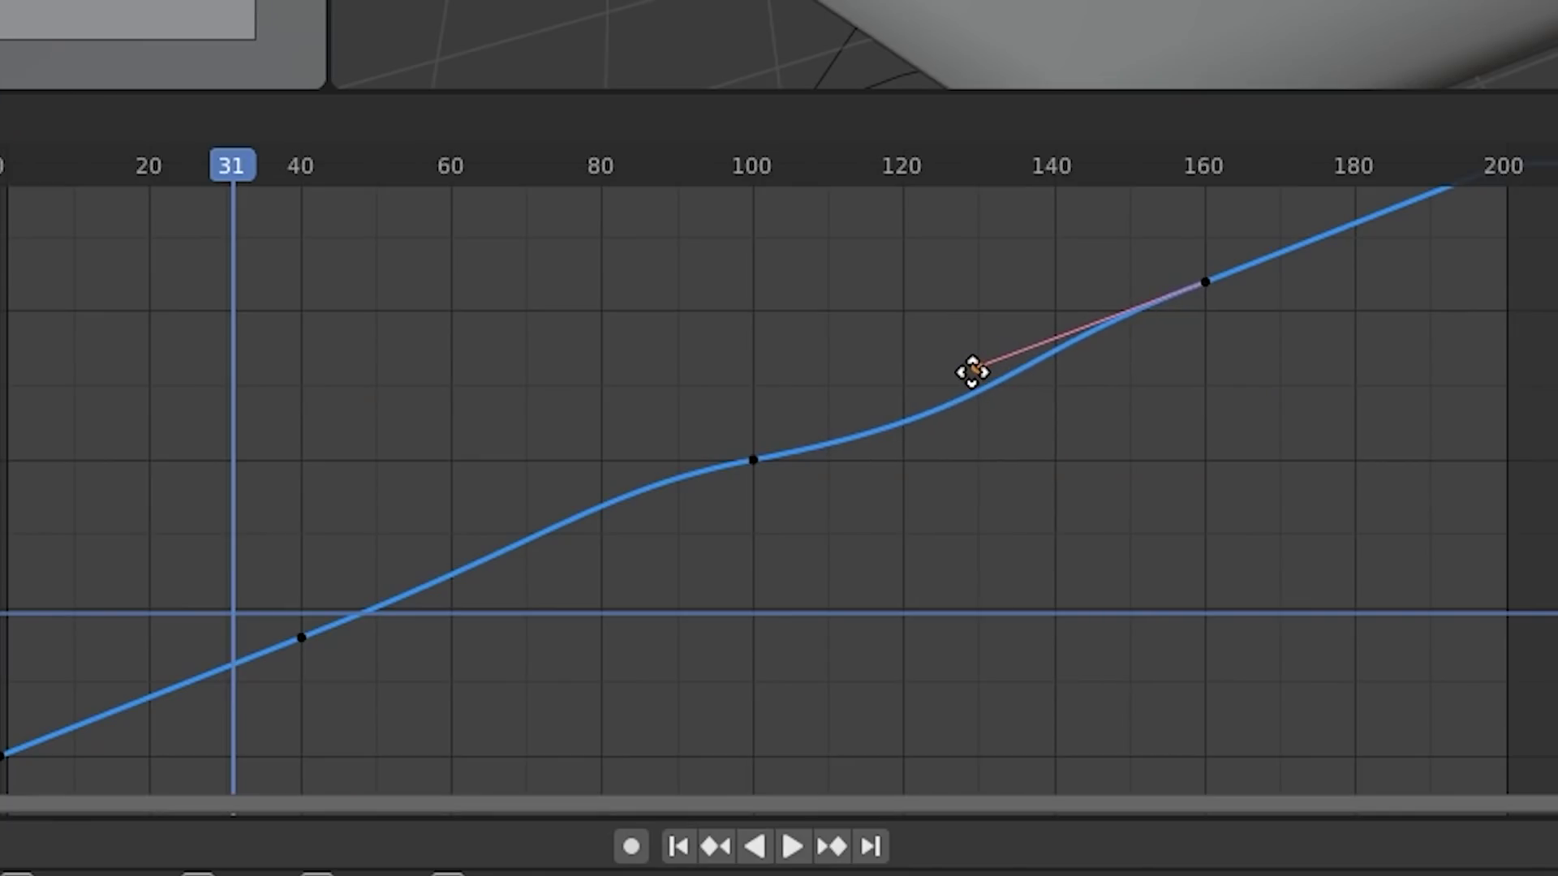
- Confirm the adjusted curve handle and delete the cone's Wireframe modifier
click(972, 372)
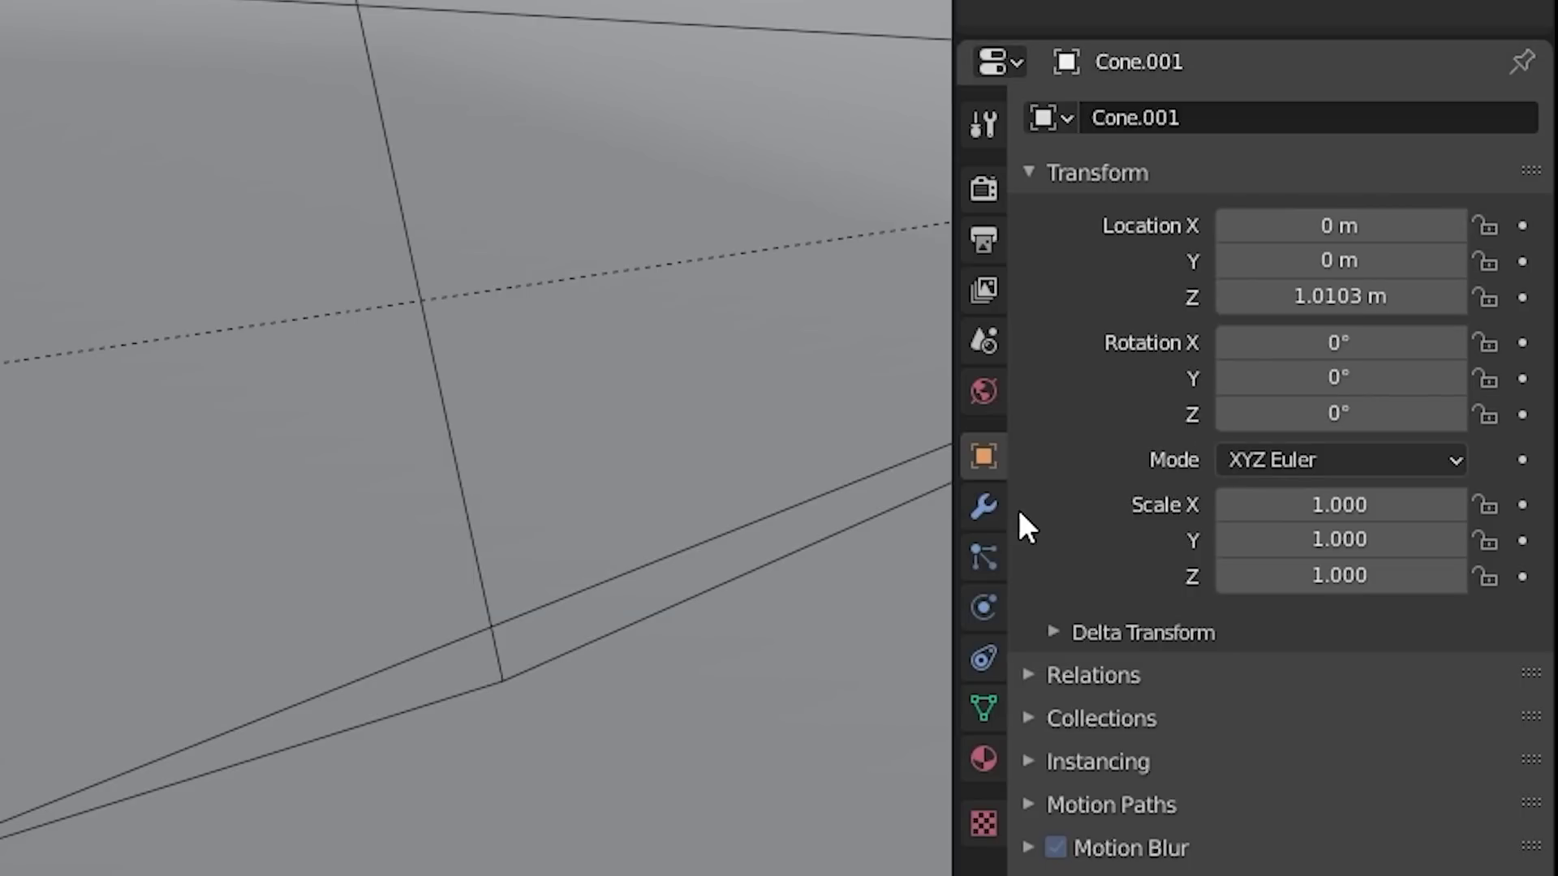
click(984, 508)
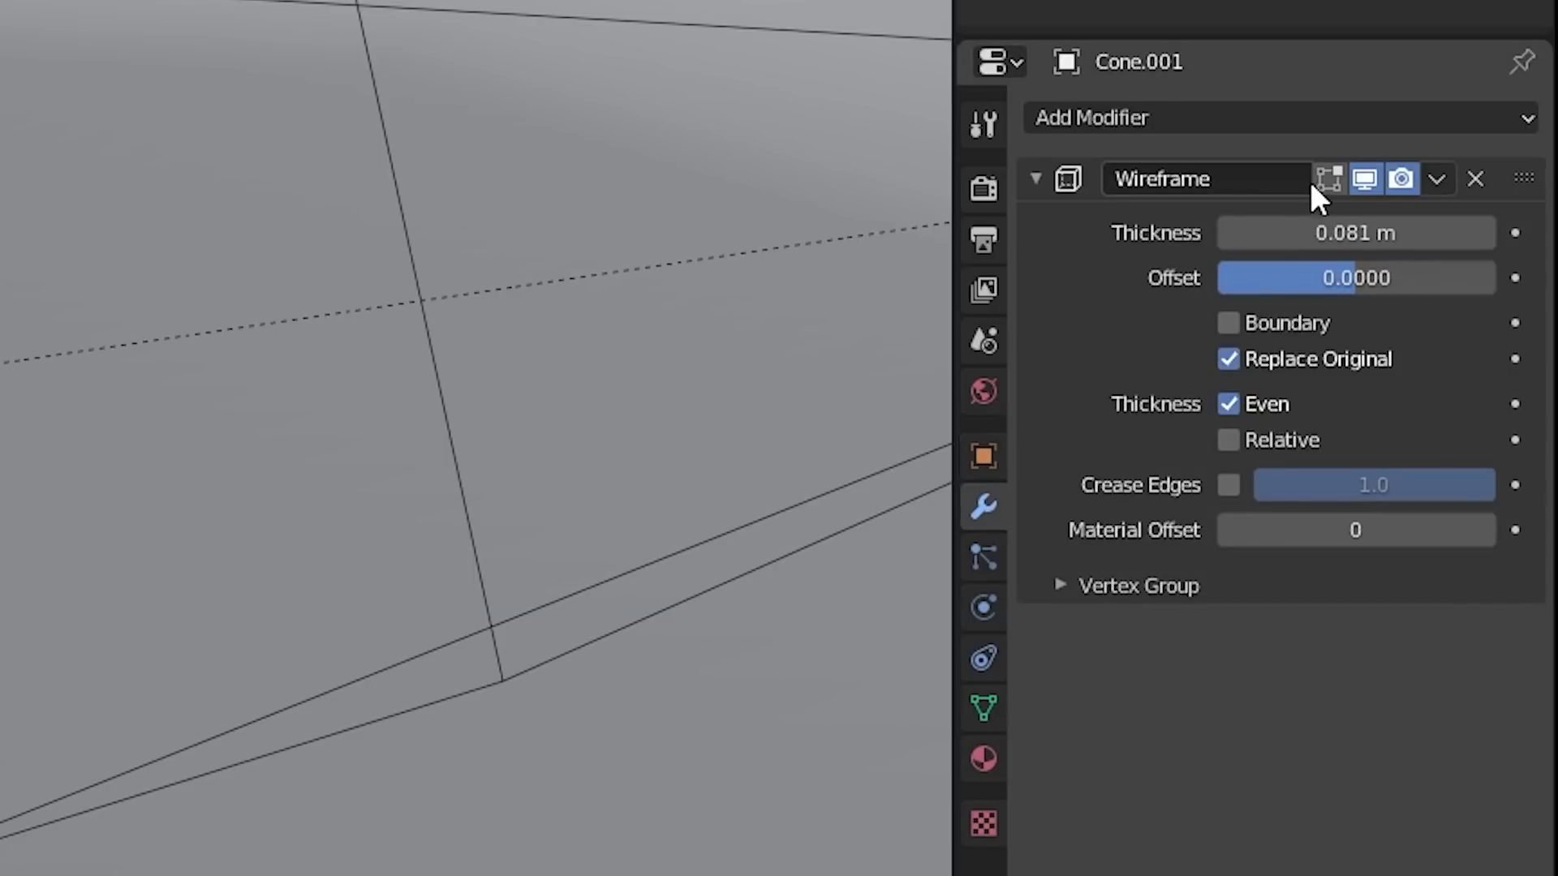
click(1474, 179)
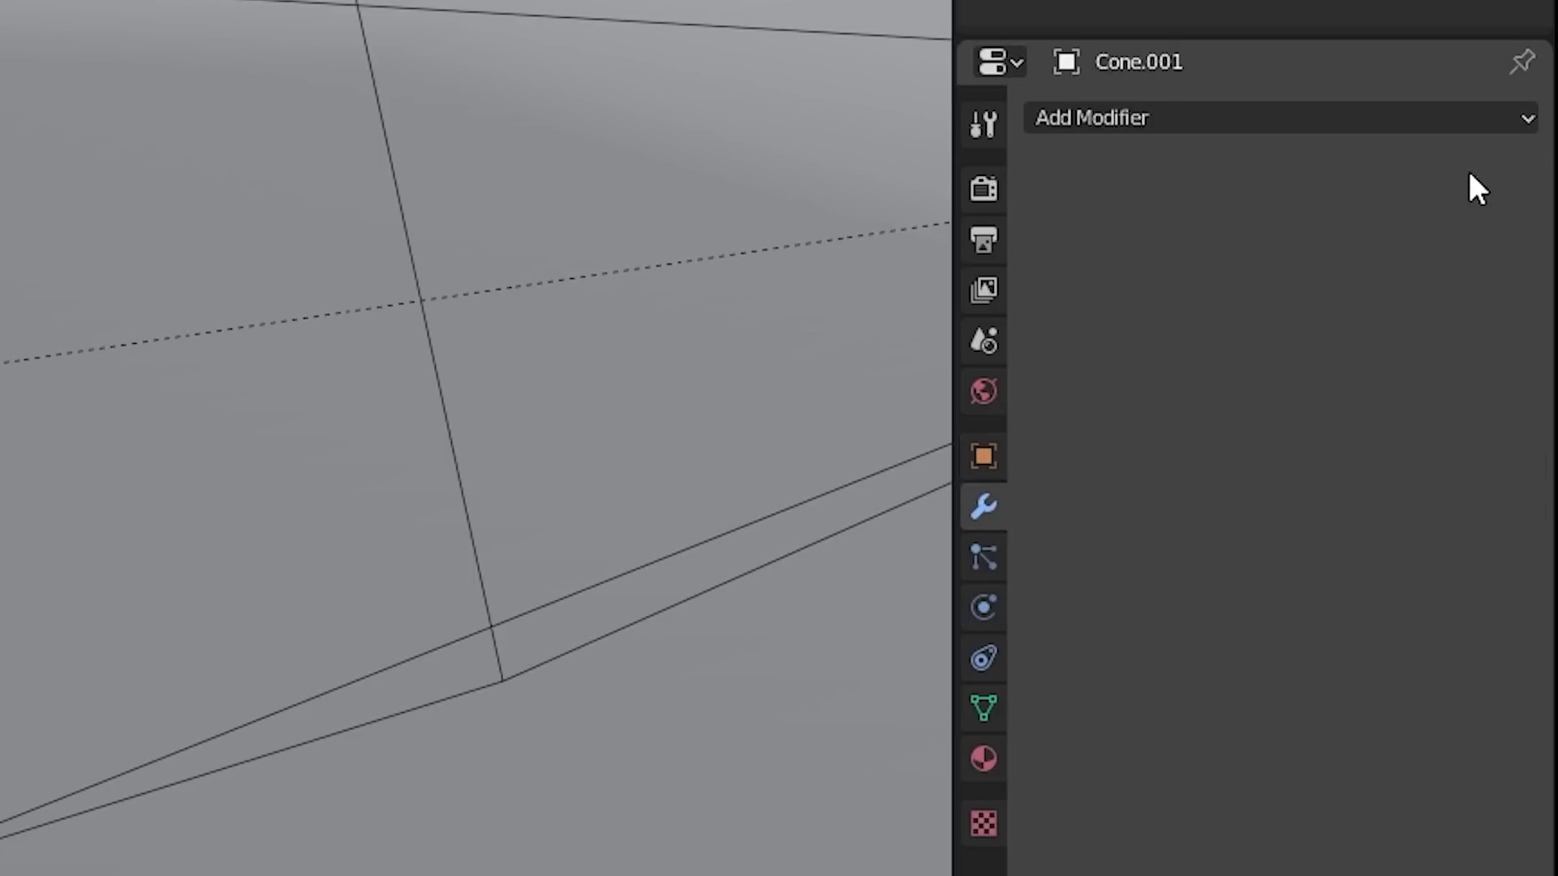
- Set the cone's material surface to a Holdout shader and preview in Rendered shading
click(983, 759)
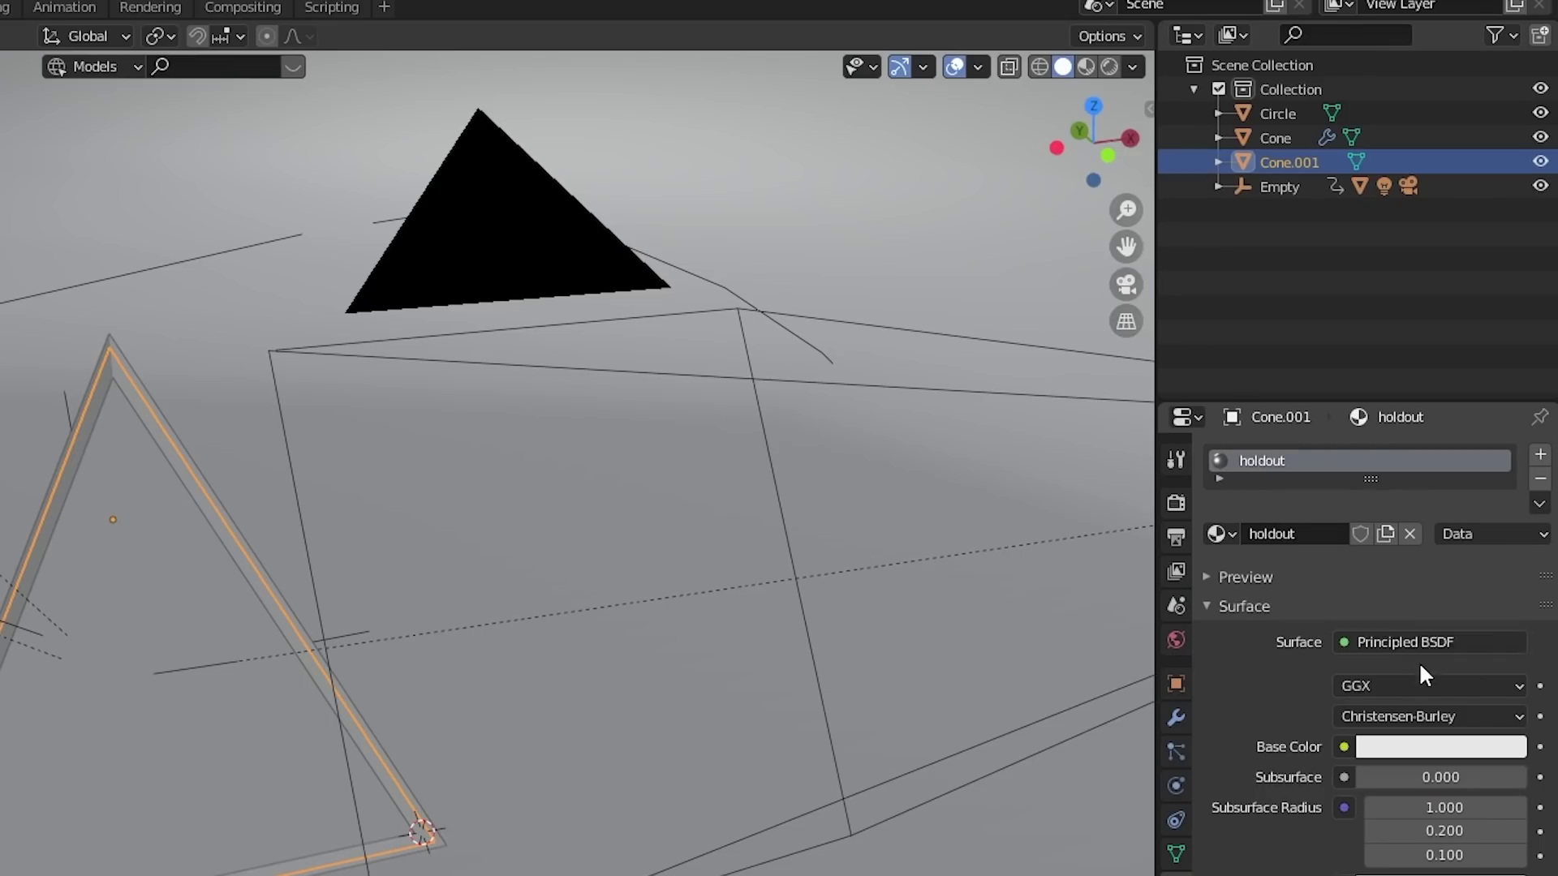
click(1350, 393)
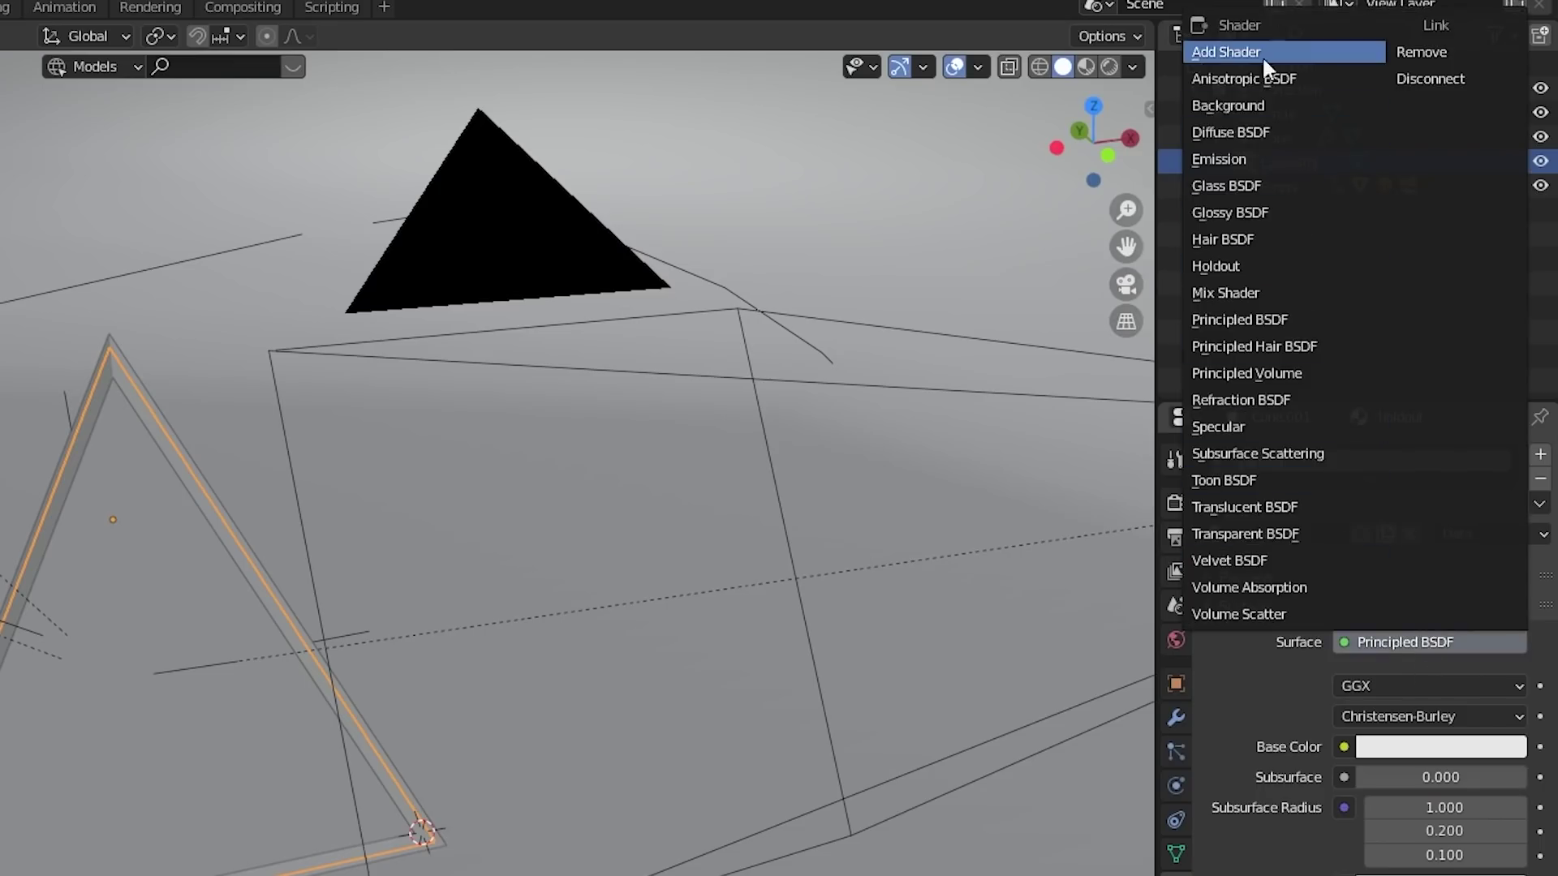
click(1243, 266)
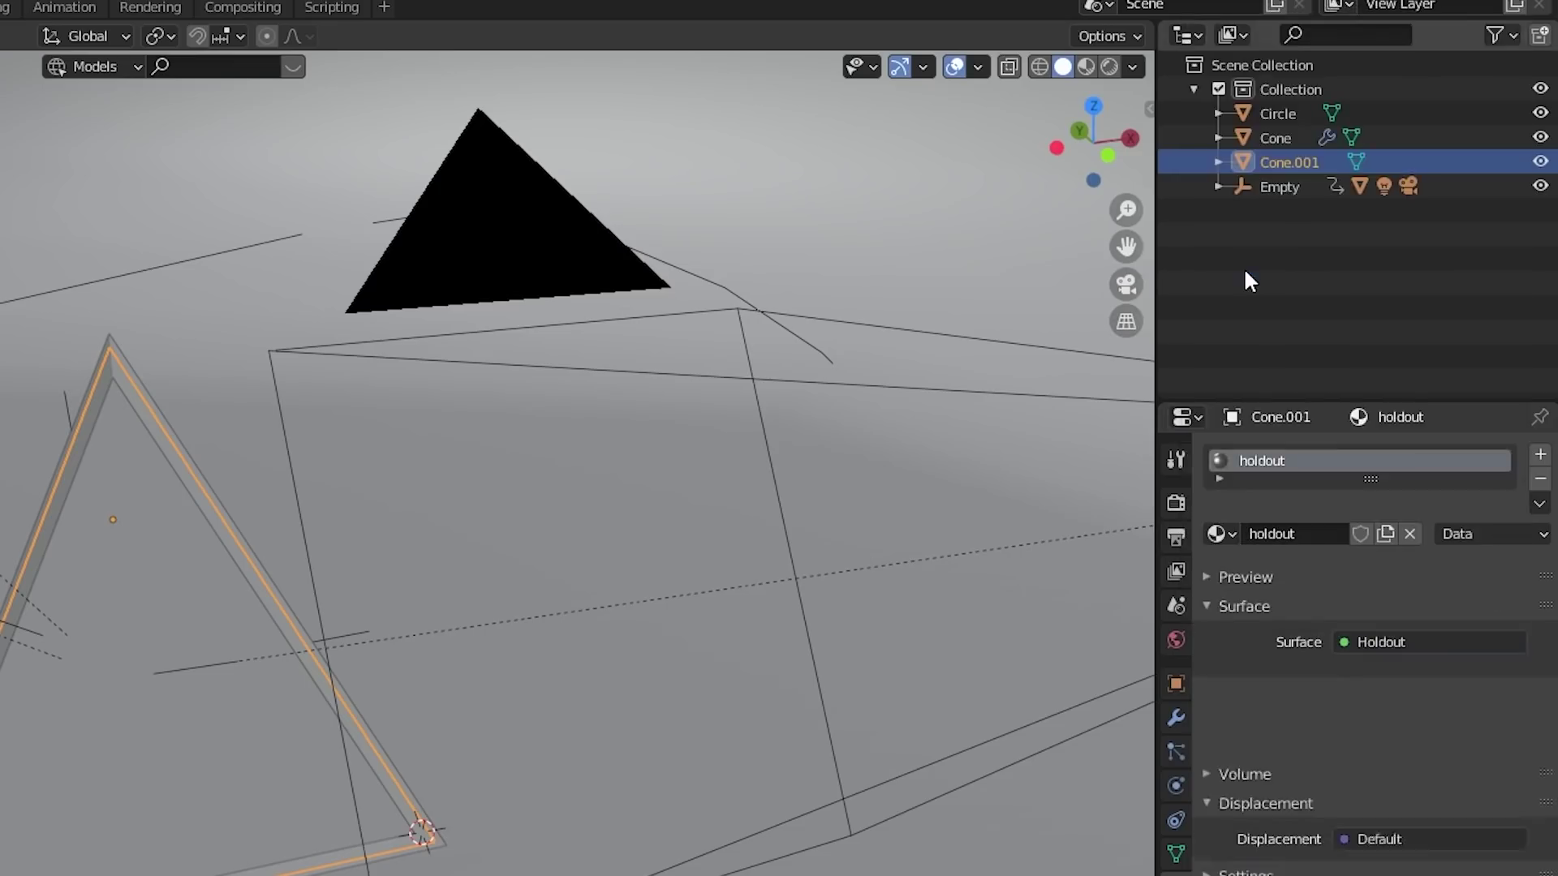
click(1109, 67)
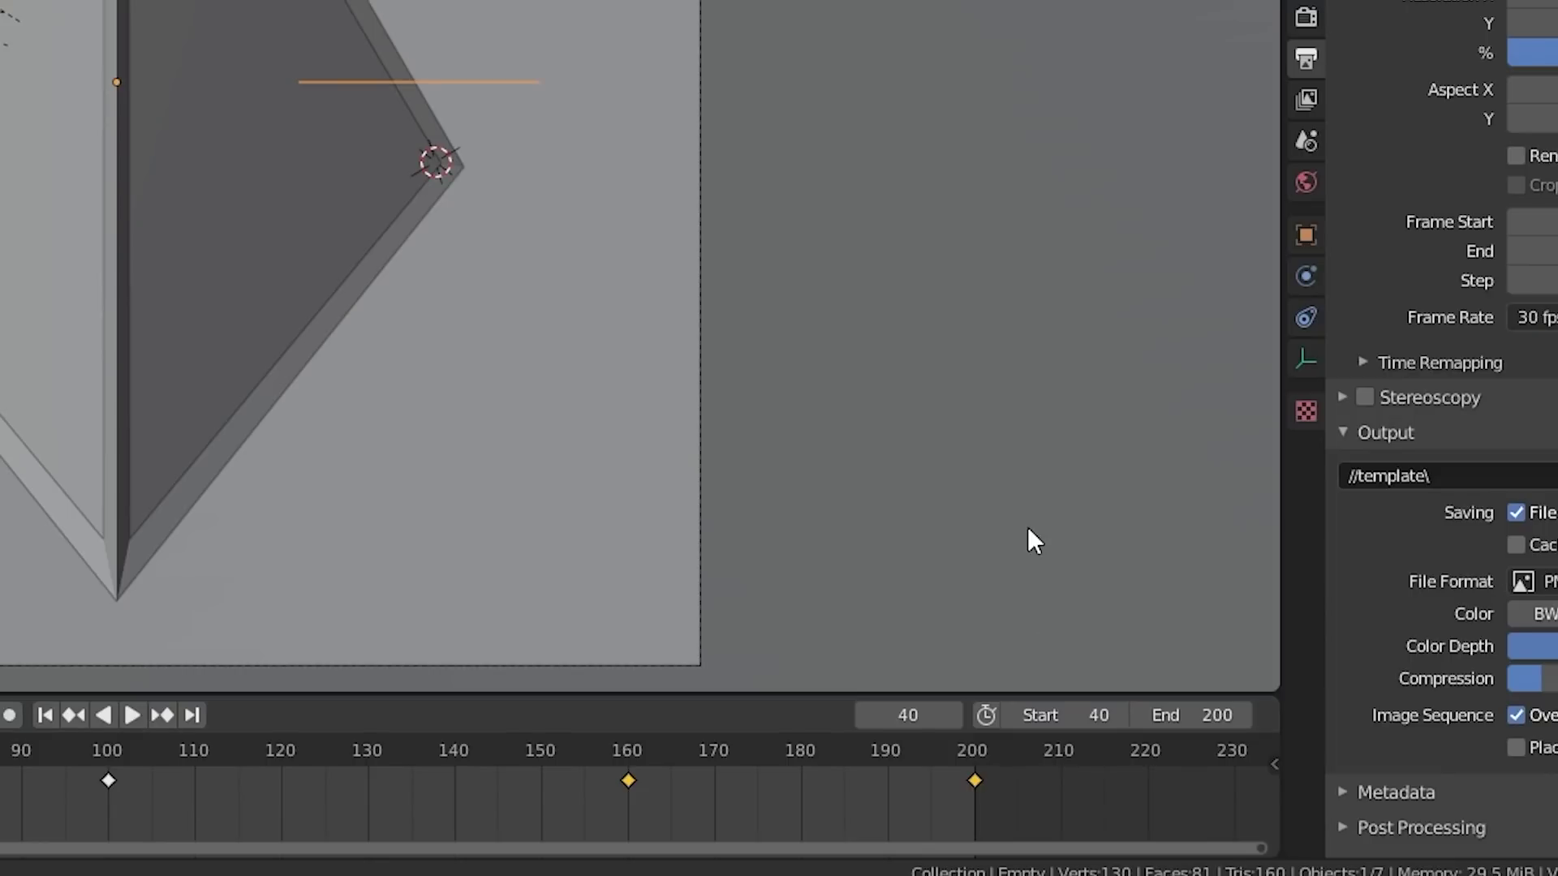
- Set the frame range to 40–160 and play the animation to preview it
click(1200, 715)
text(160)
key(Return)
click(130, 717)
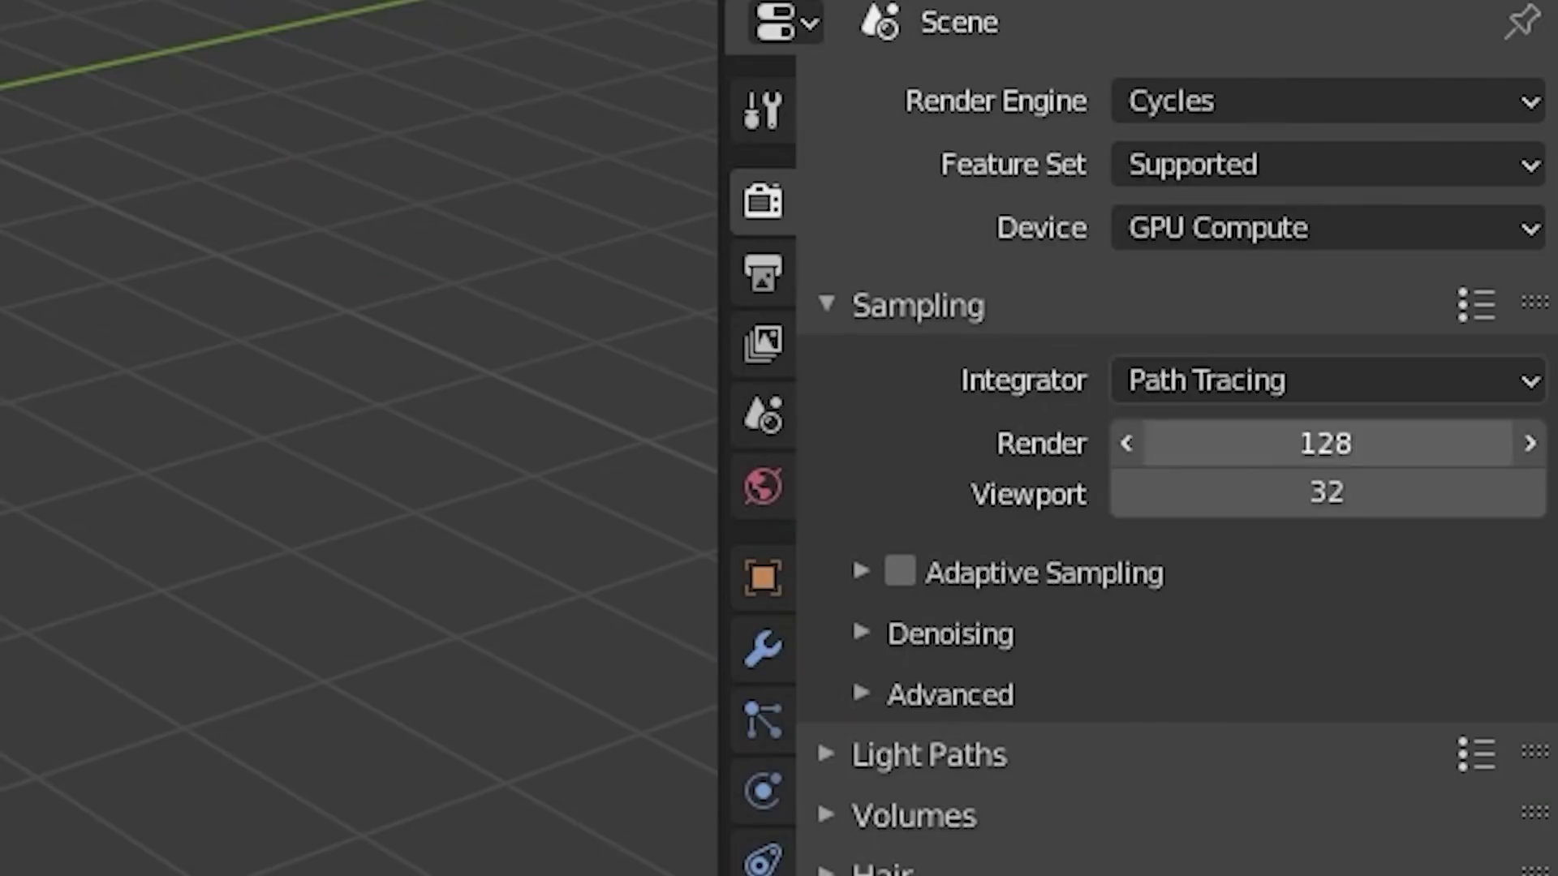
- Lower the render samples to 25
click(1282, 444)
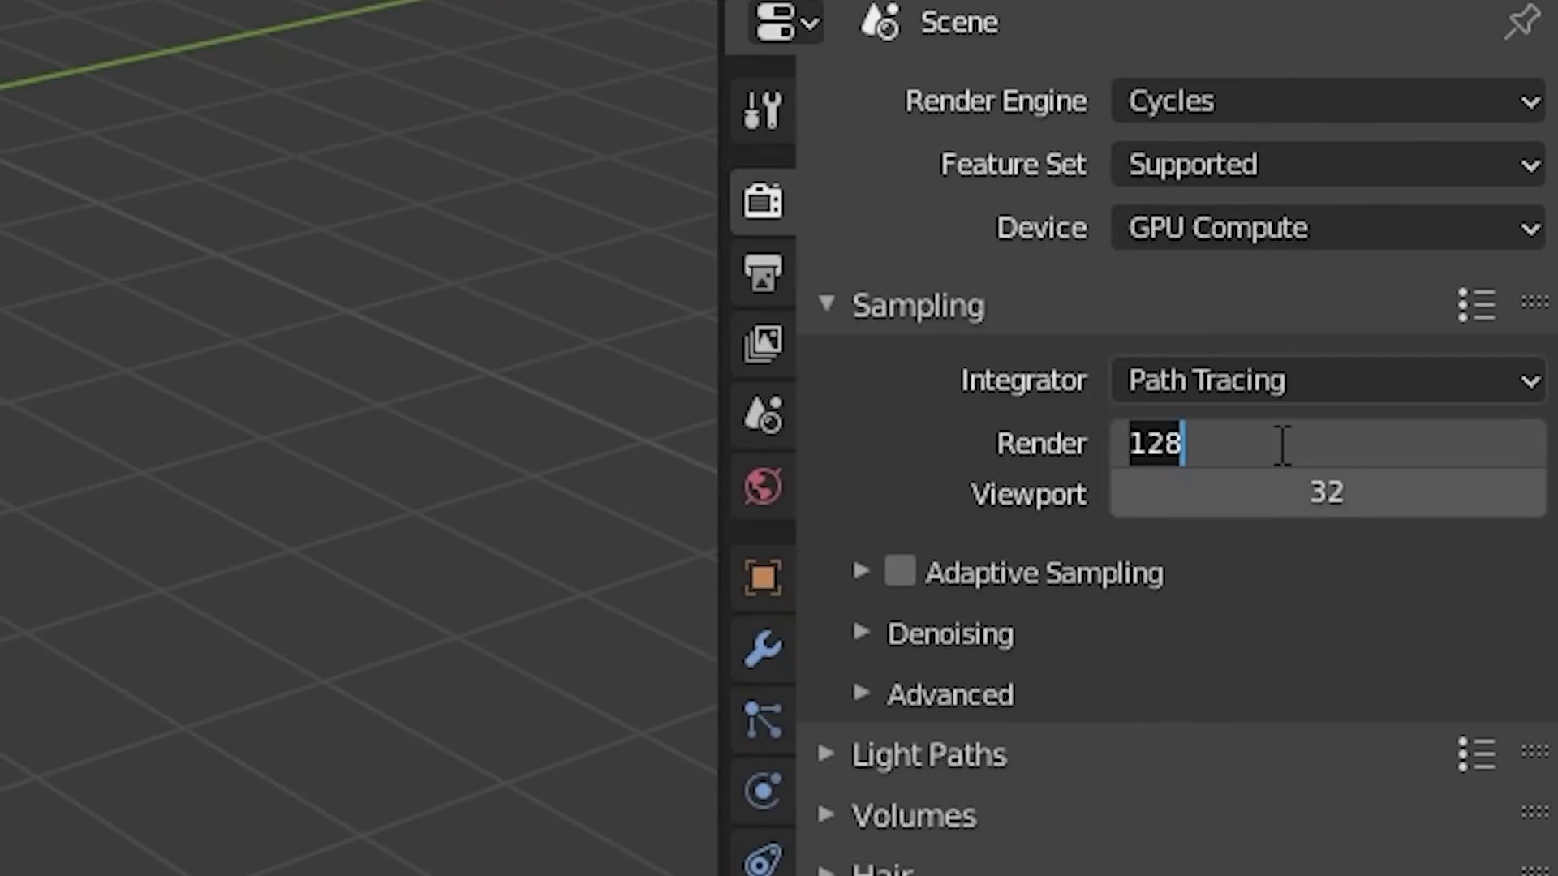
text(25)
key(Return)
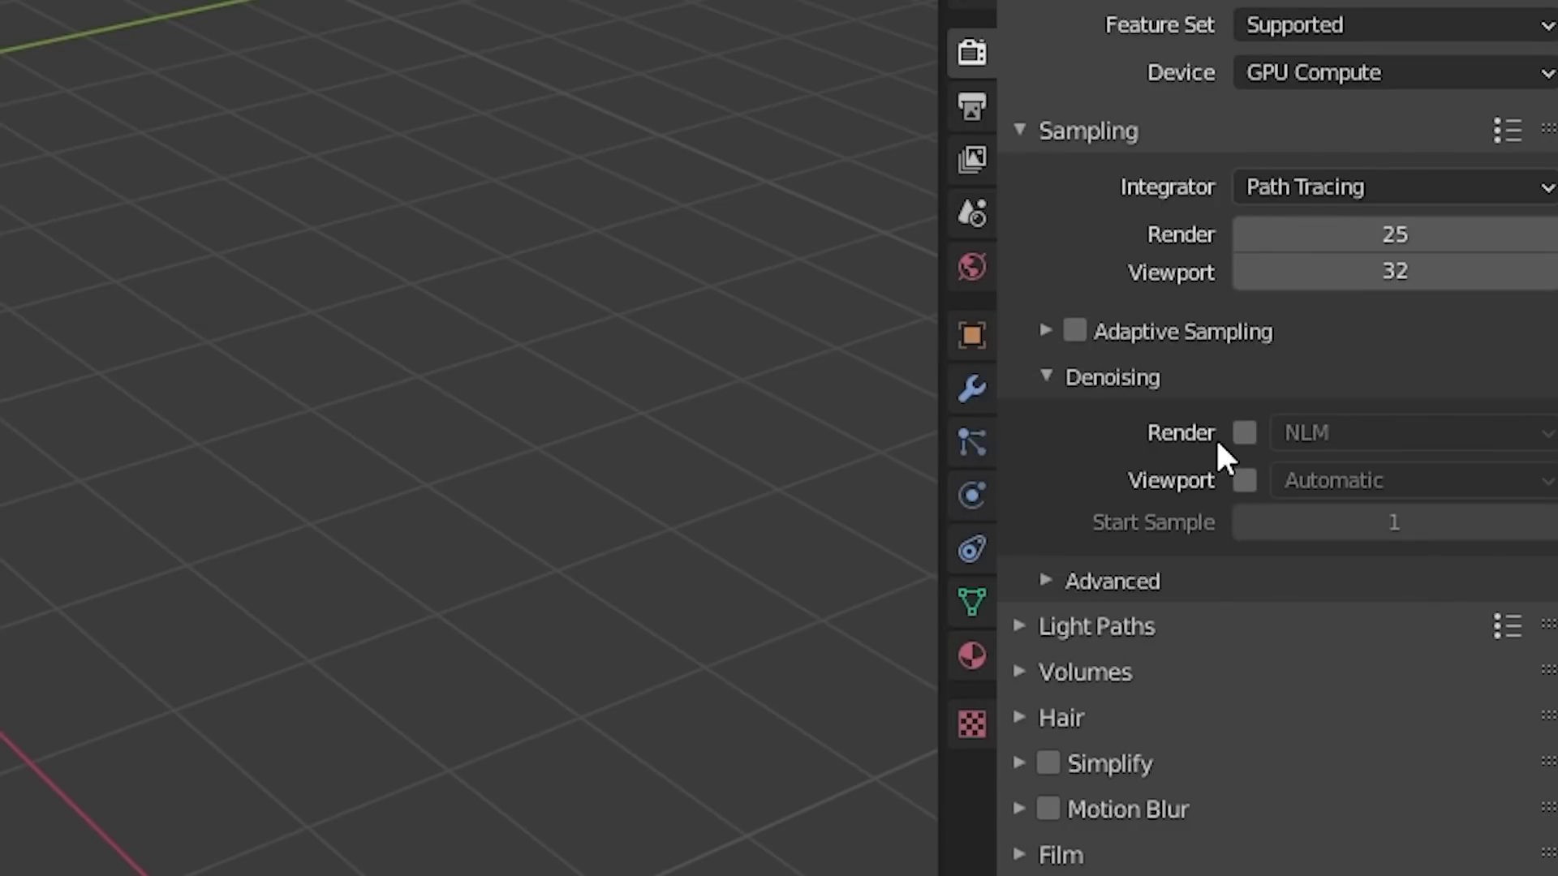
- Enable denoising for final renders, using OpenImageDenoise as the denoiser
click(1245, 432)
click(1380, 435)
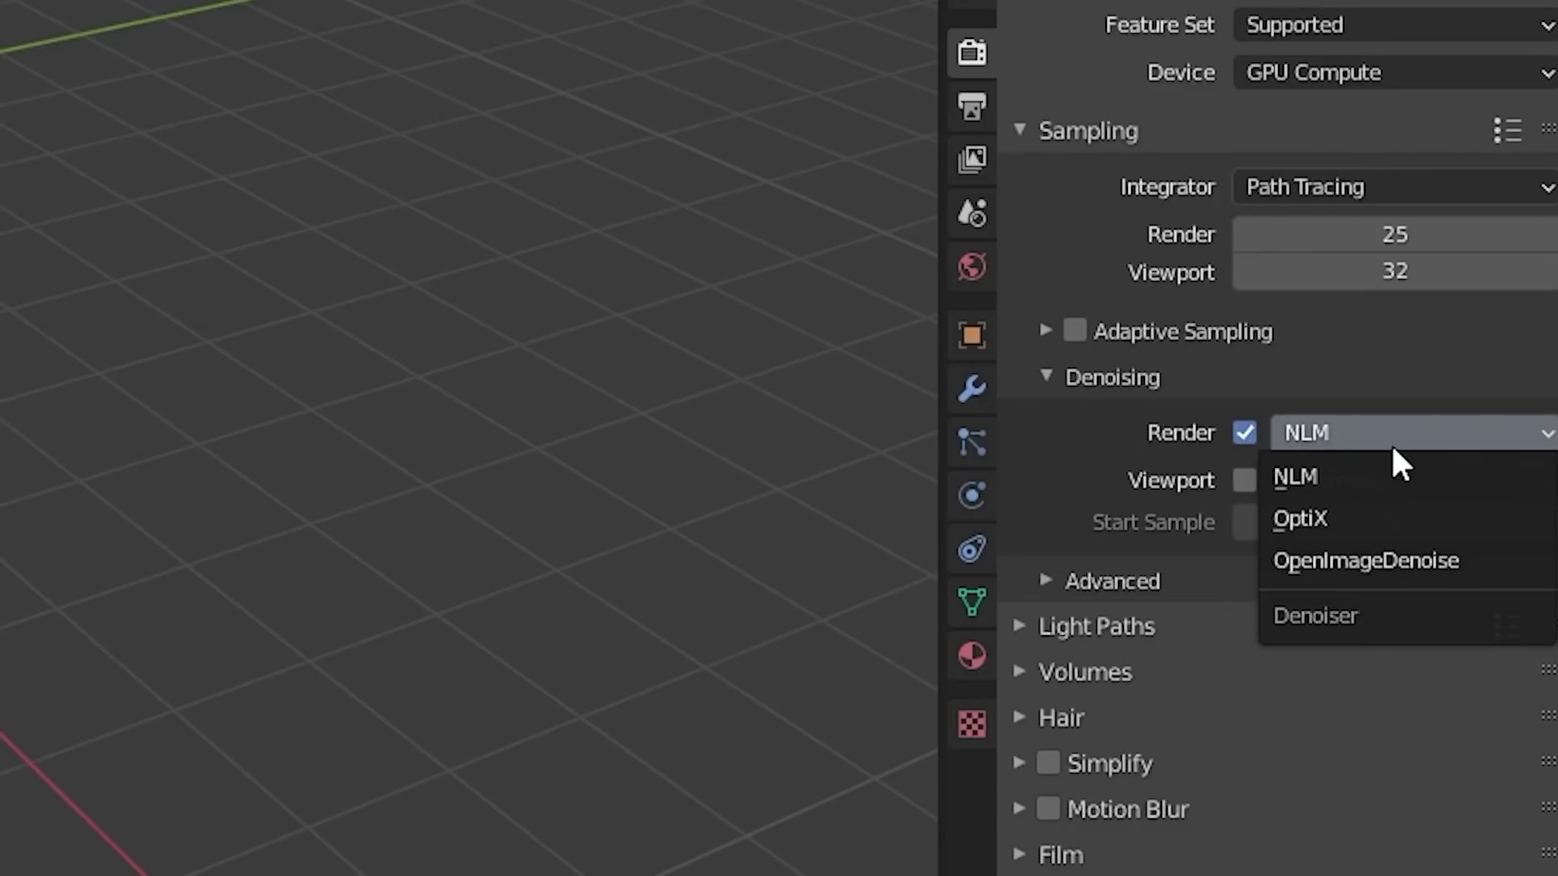
click(1542, 562)
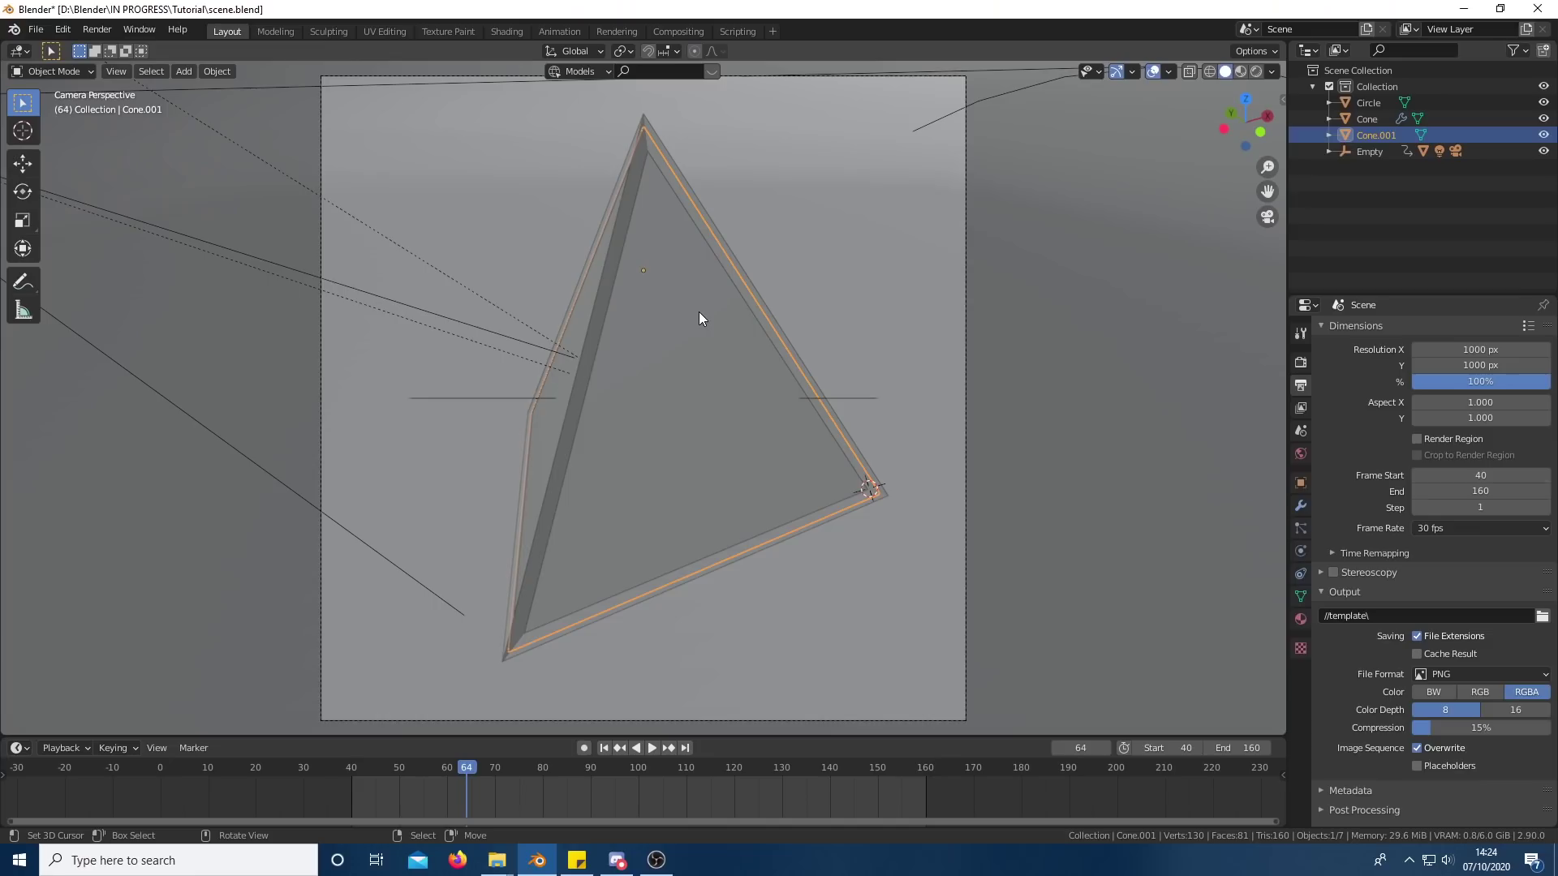
- Delete the stray triangle object, then scrub back to frame 8 and play the animation
key(Delete)
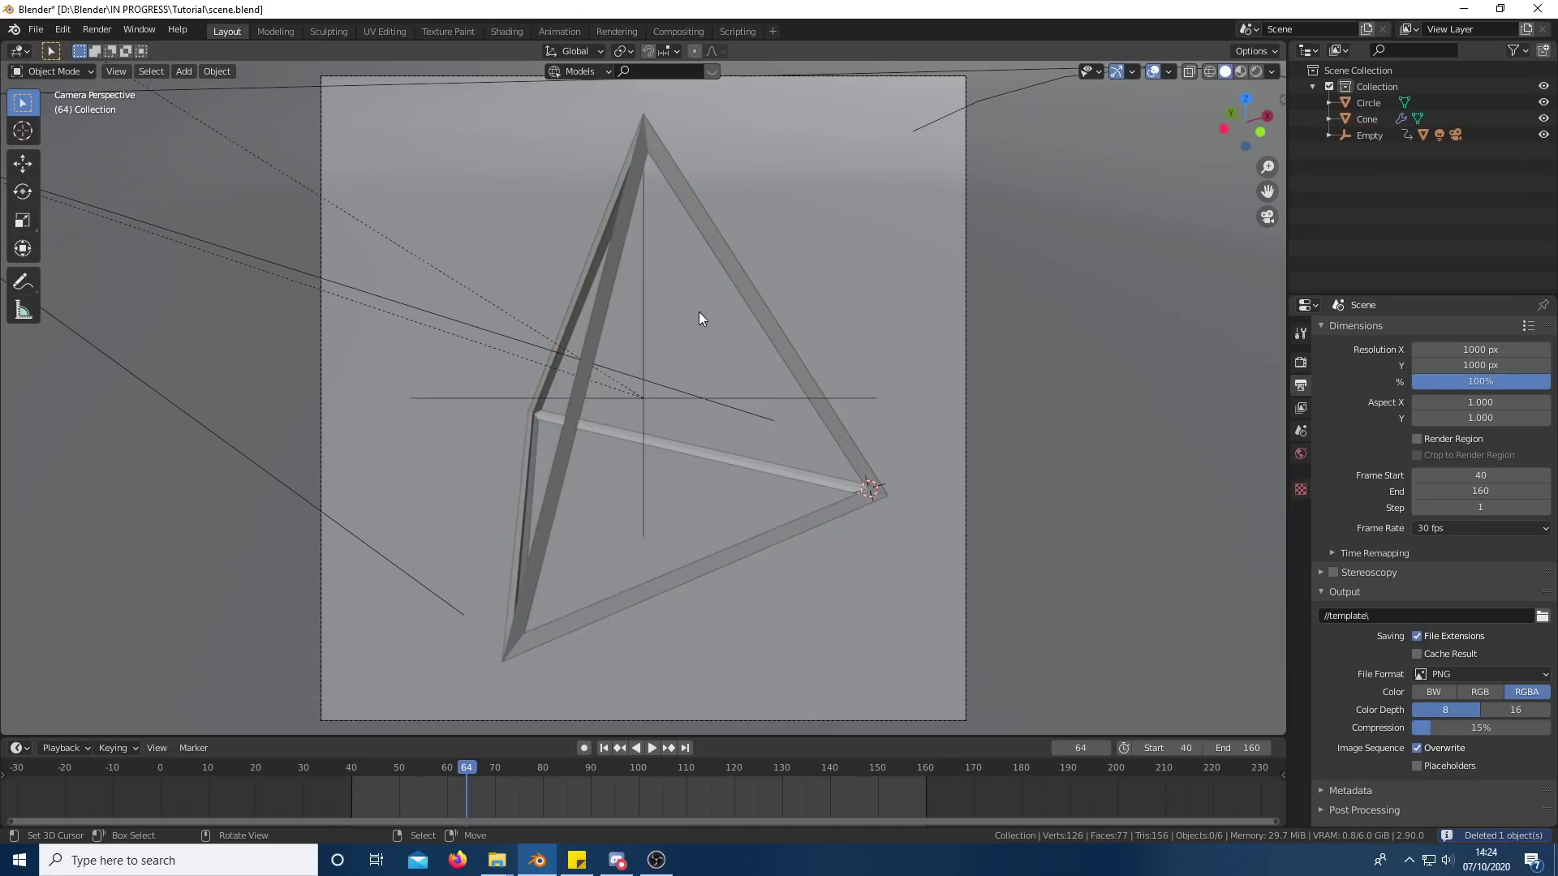
click(345, 801)
key(space)
drag(346, 801, 274, 803)
key(space)
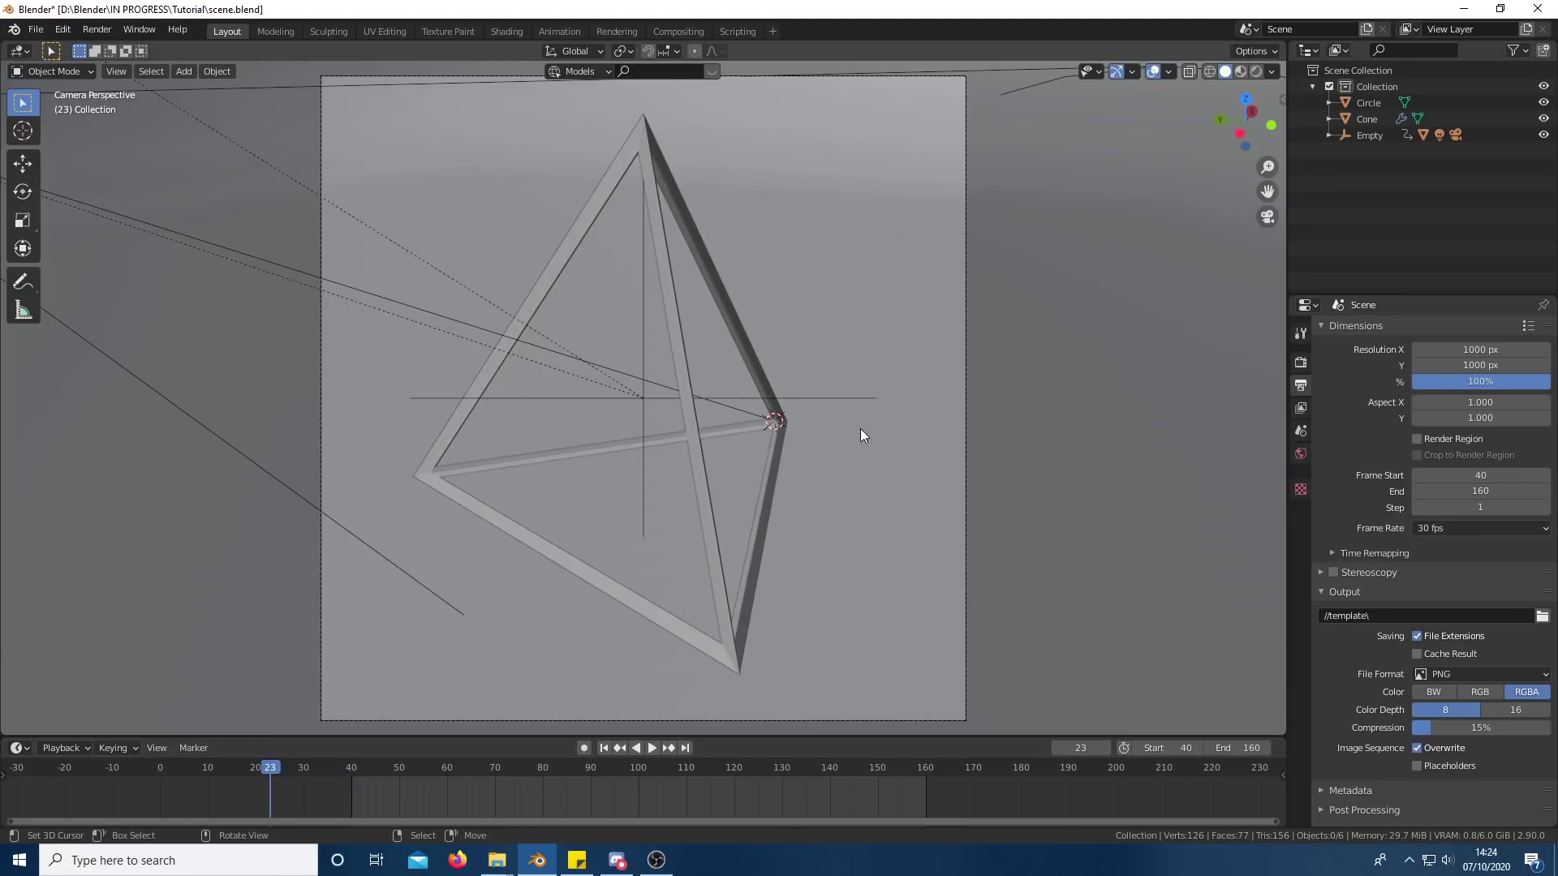
scroll(854, 425, up, 5)
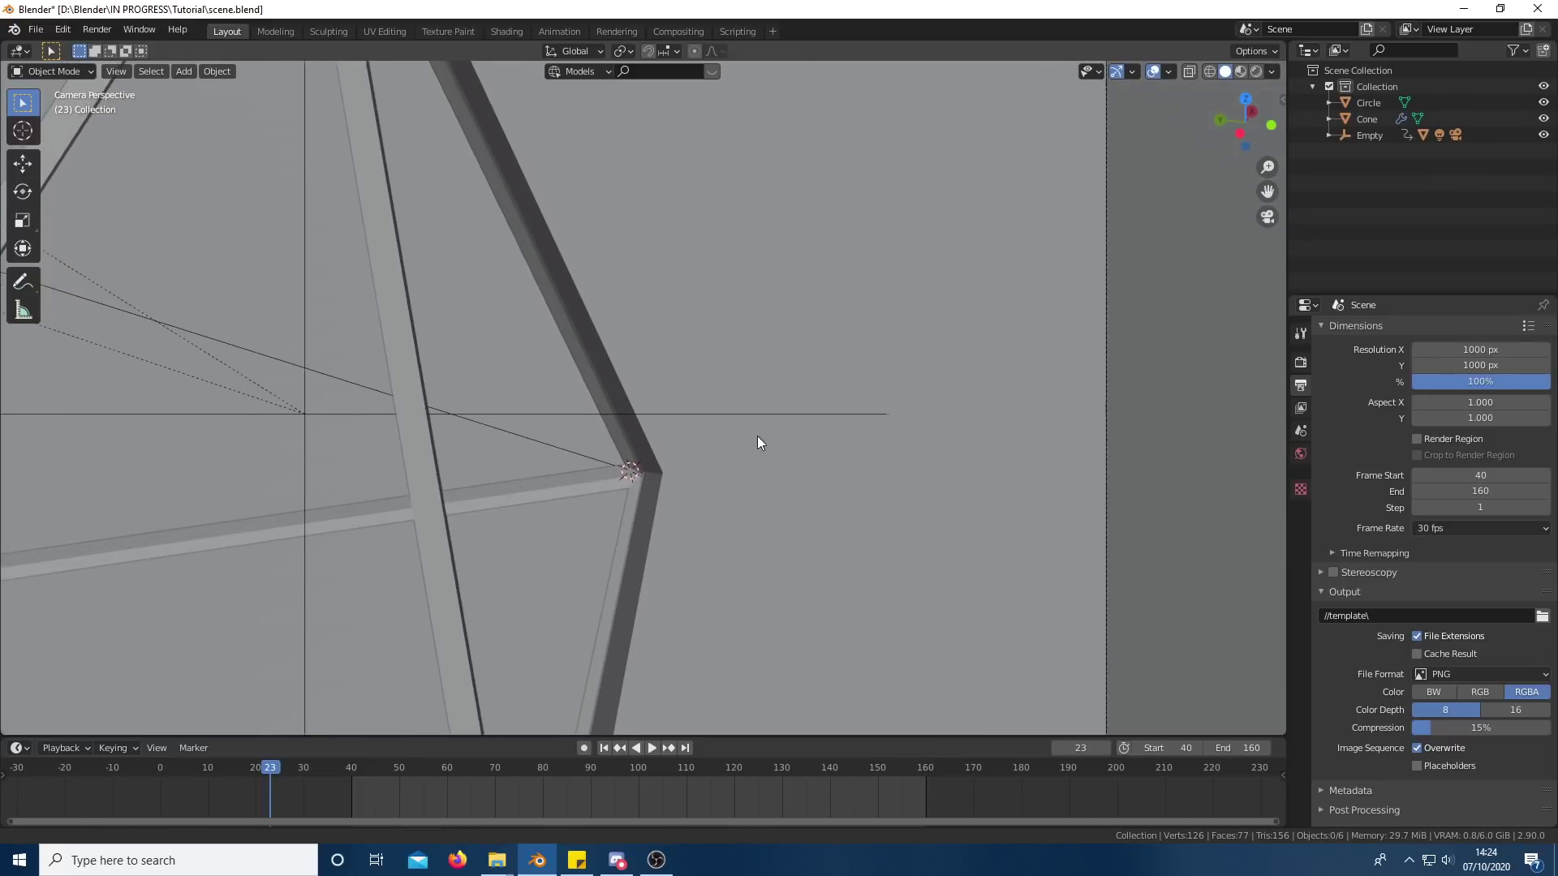
drag(262, 789, 198, 802)
key(space)
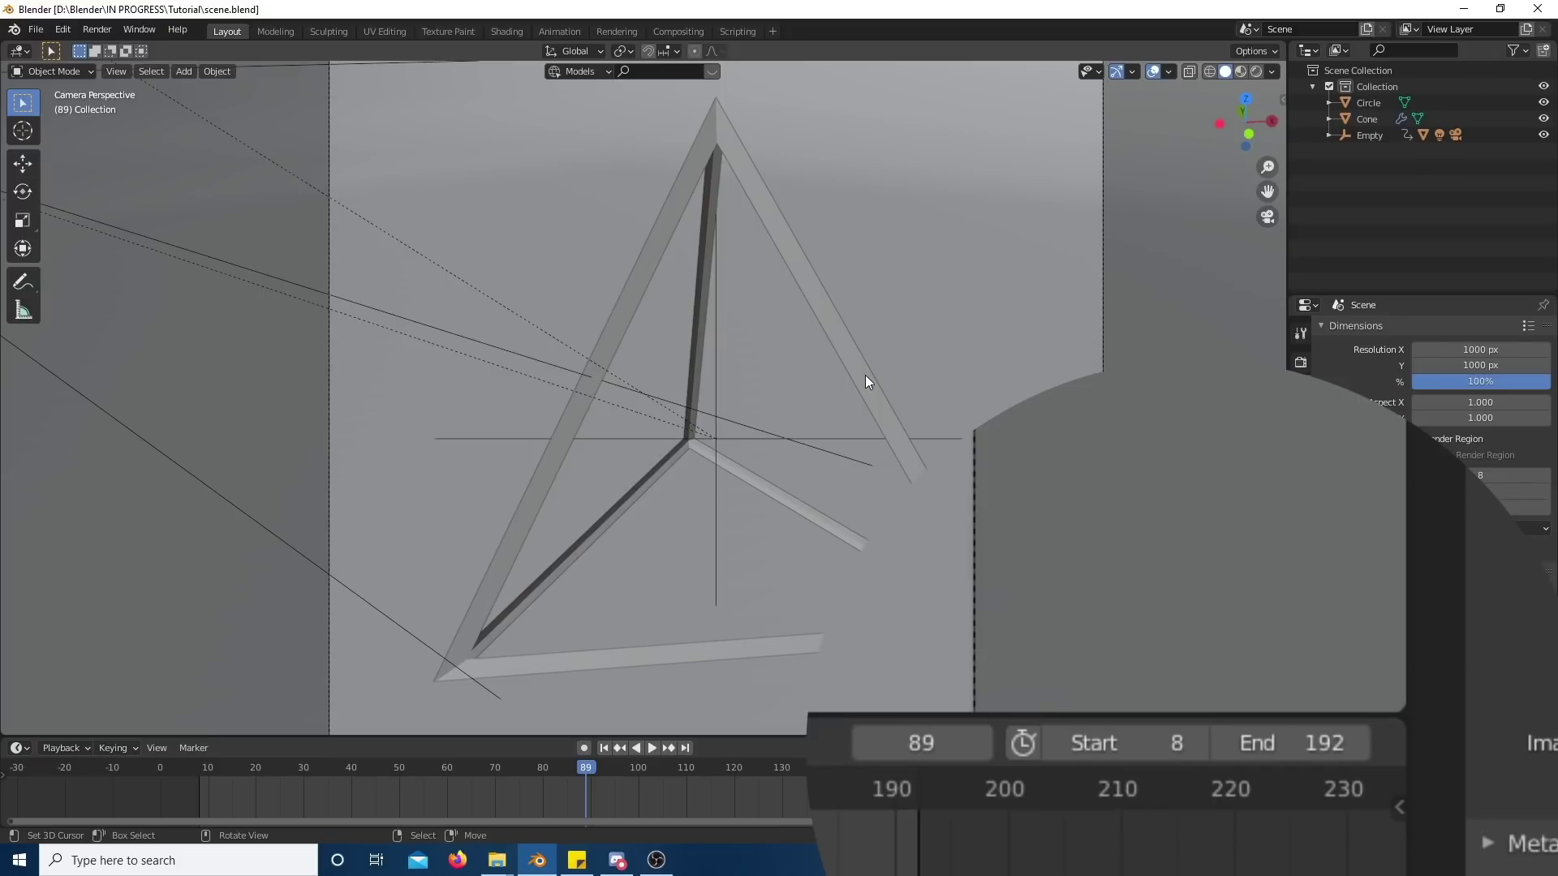
scroll(865, 378, down, 2)
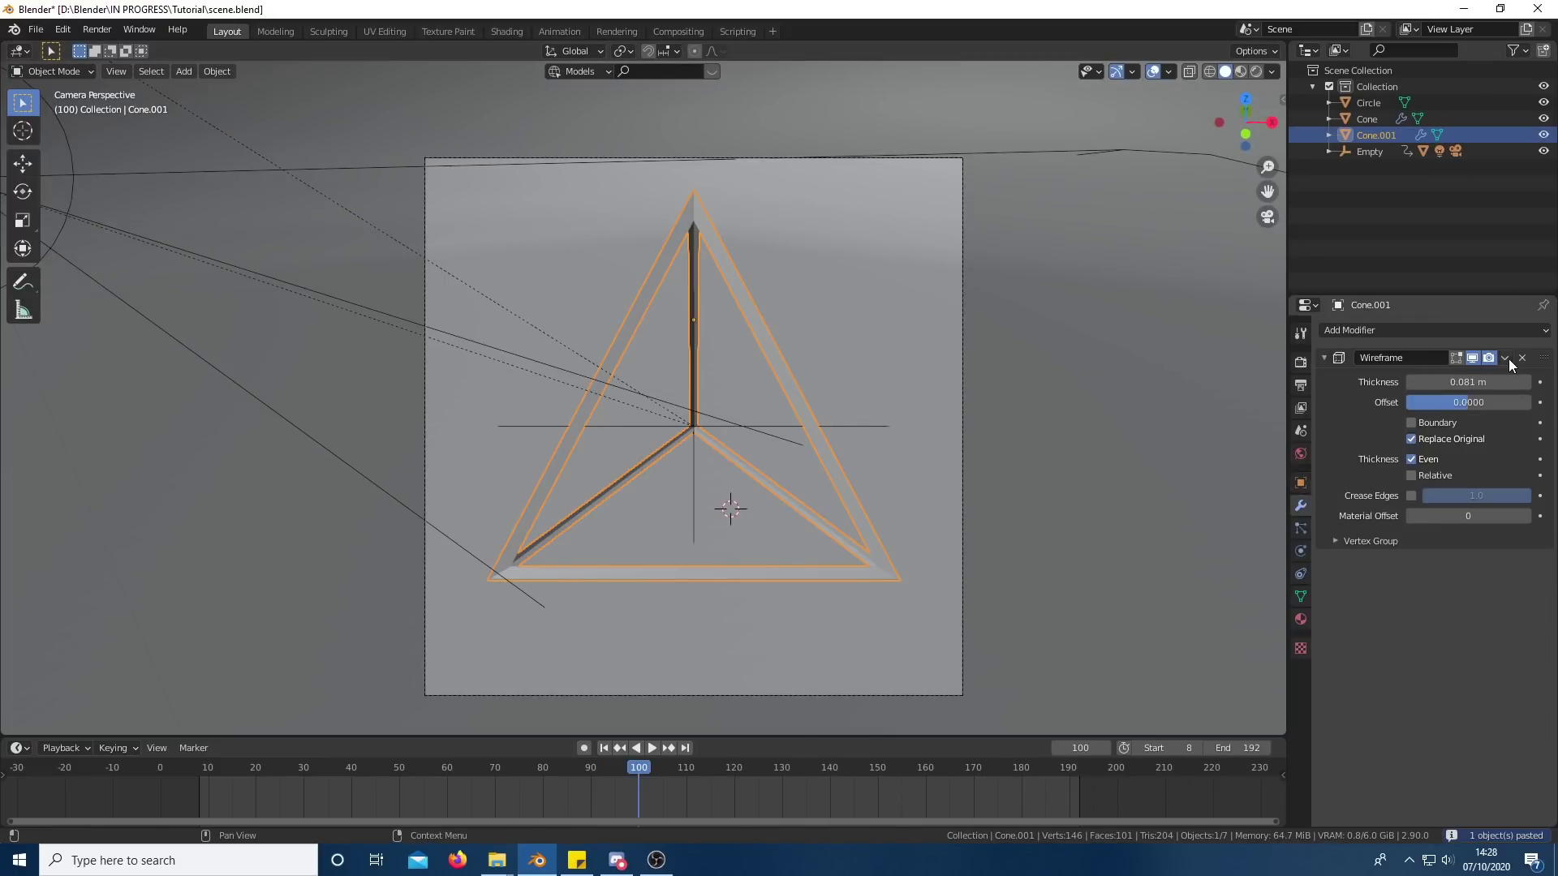
- Remove Cone.001's Wireframe modifier and delete the unwanted vertex
click(1522, 358)
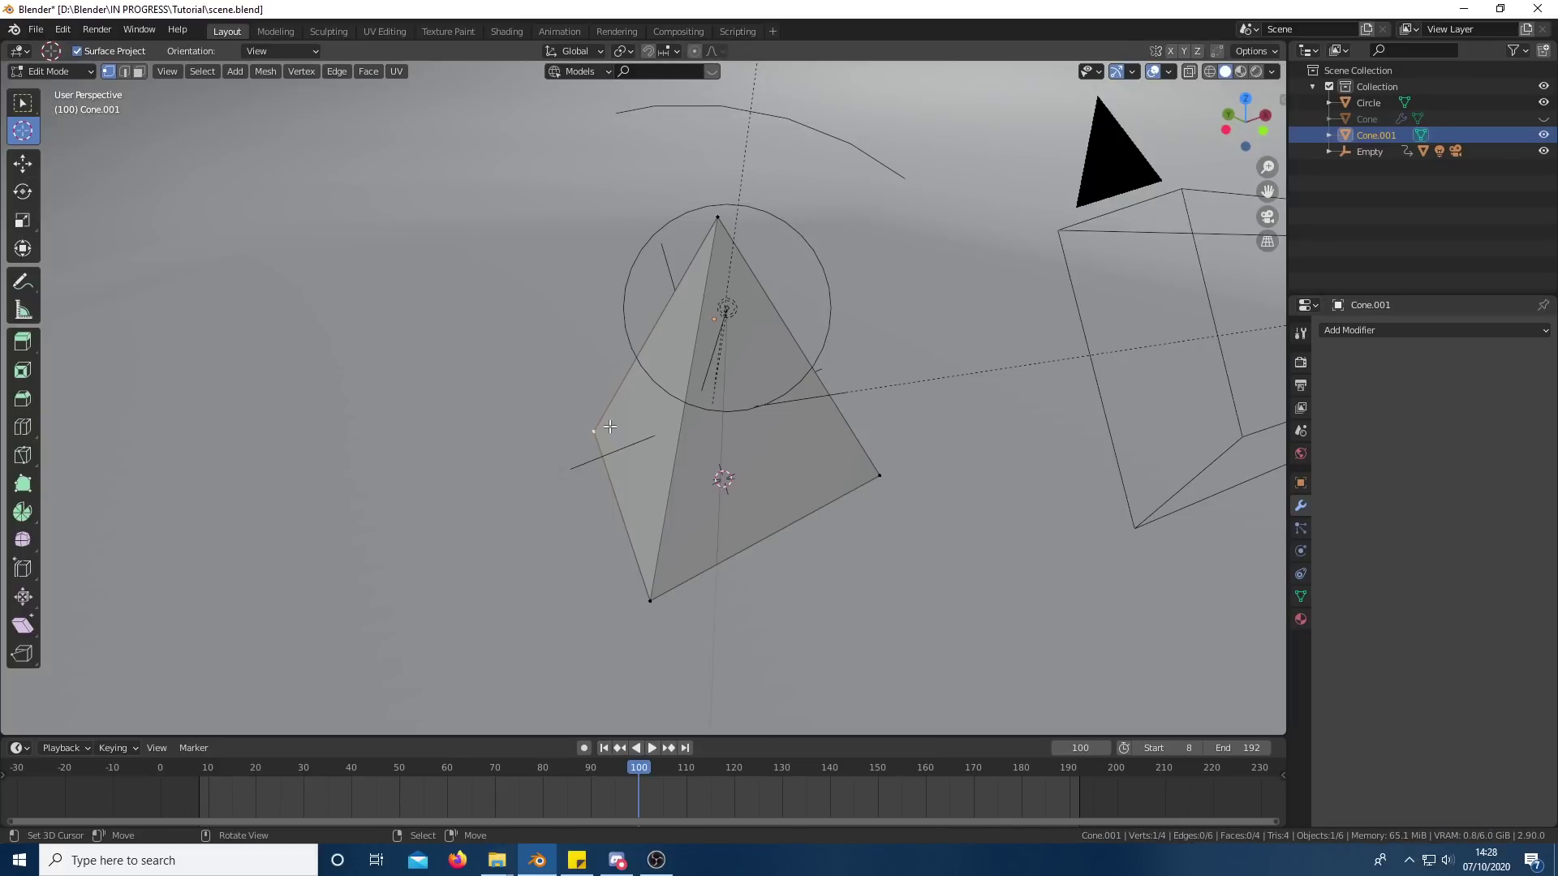
key(x)
click(602, 406)
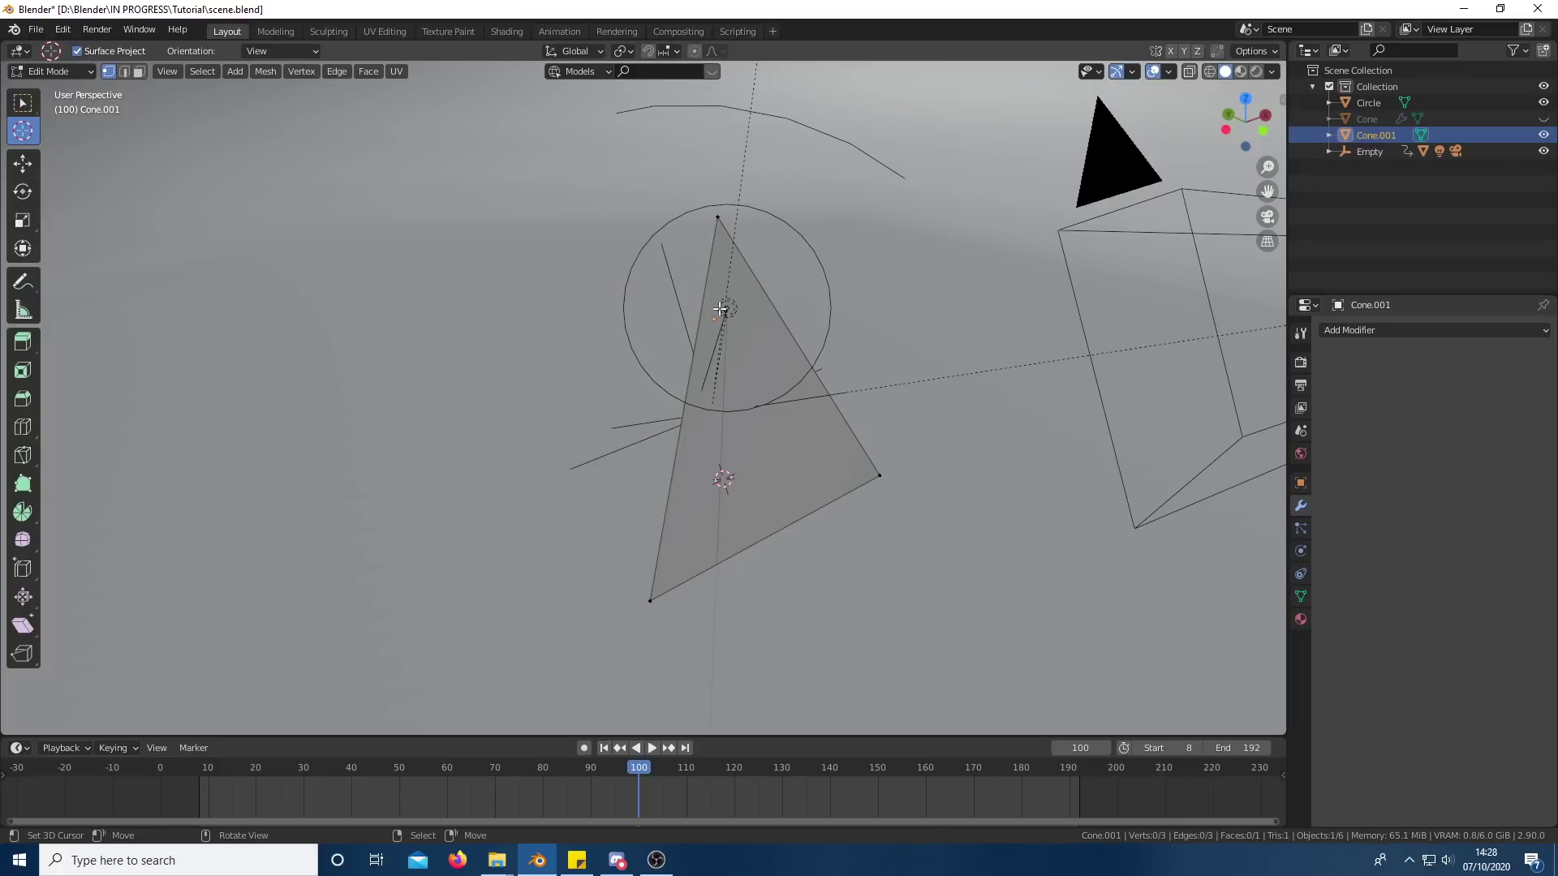
- Select the whole triangle, extrude it, and scale the extrusion outward to 6.139
click(729, 221)
key(a)
middle_drag(848, 453, 863, 457)
key(e)
key(s)
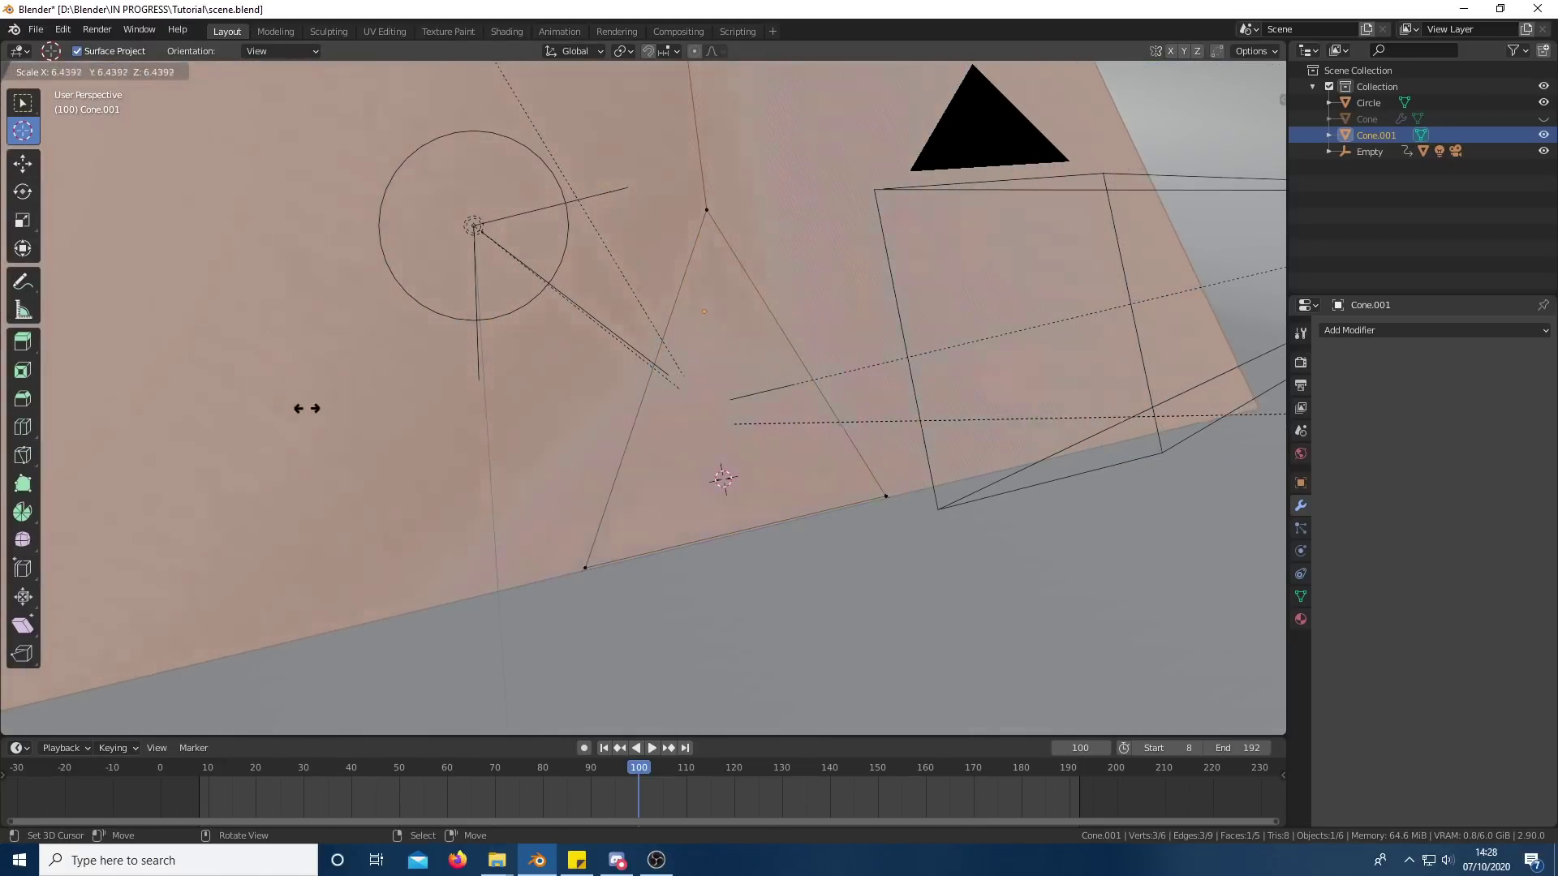
click(265, 409)
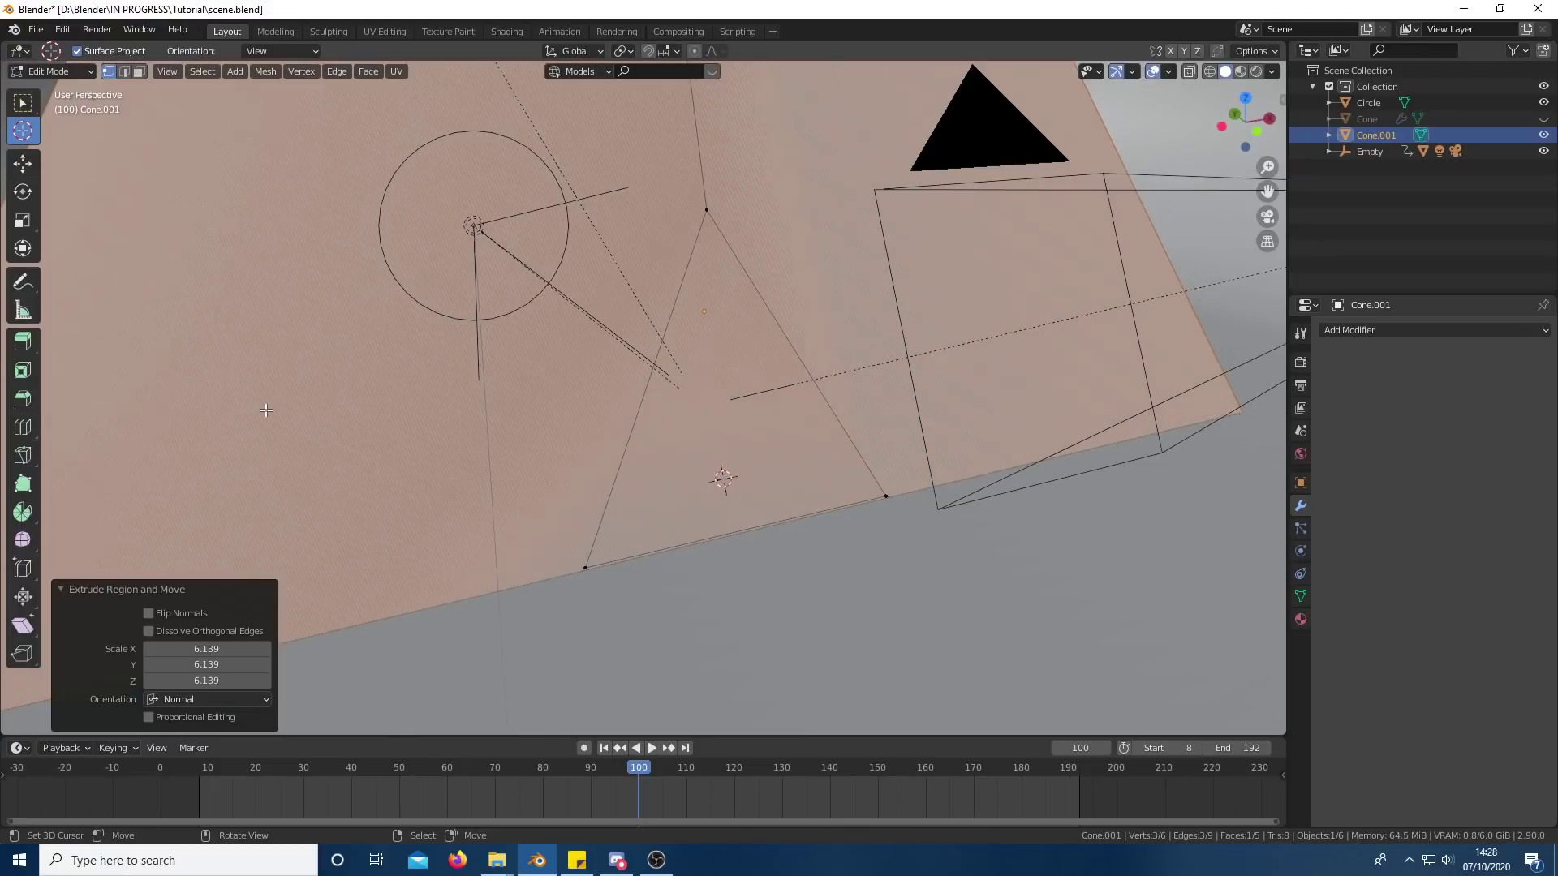
- Delete the extruded cap face and move the band's left edge loop in camera view
middle_drag(318, 419, 478, 392)
key(x)
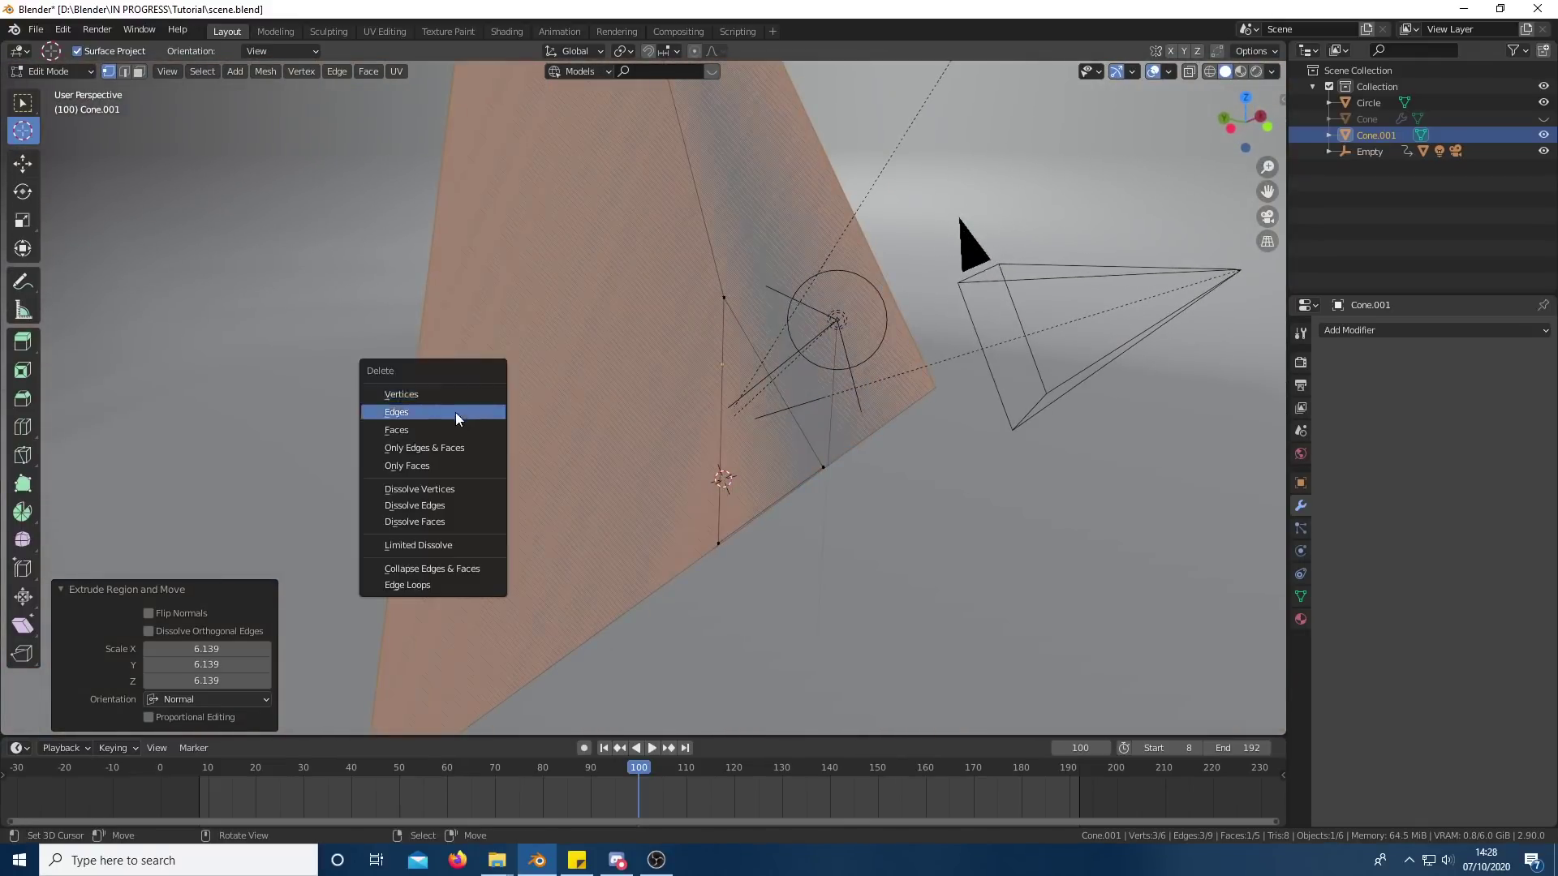
click(453, 423)
key(KP_0)
drag(239, 797, 199, 800)
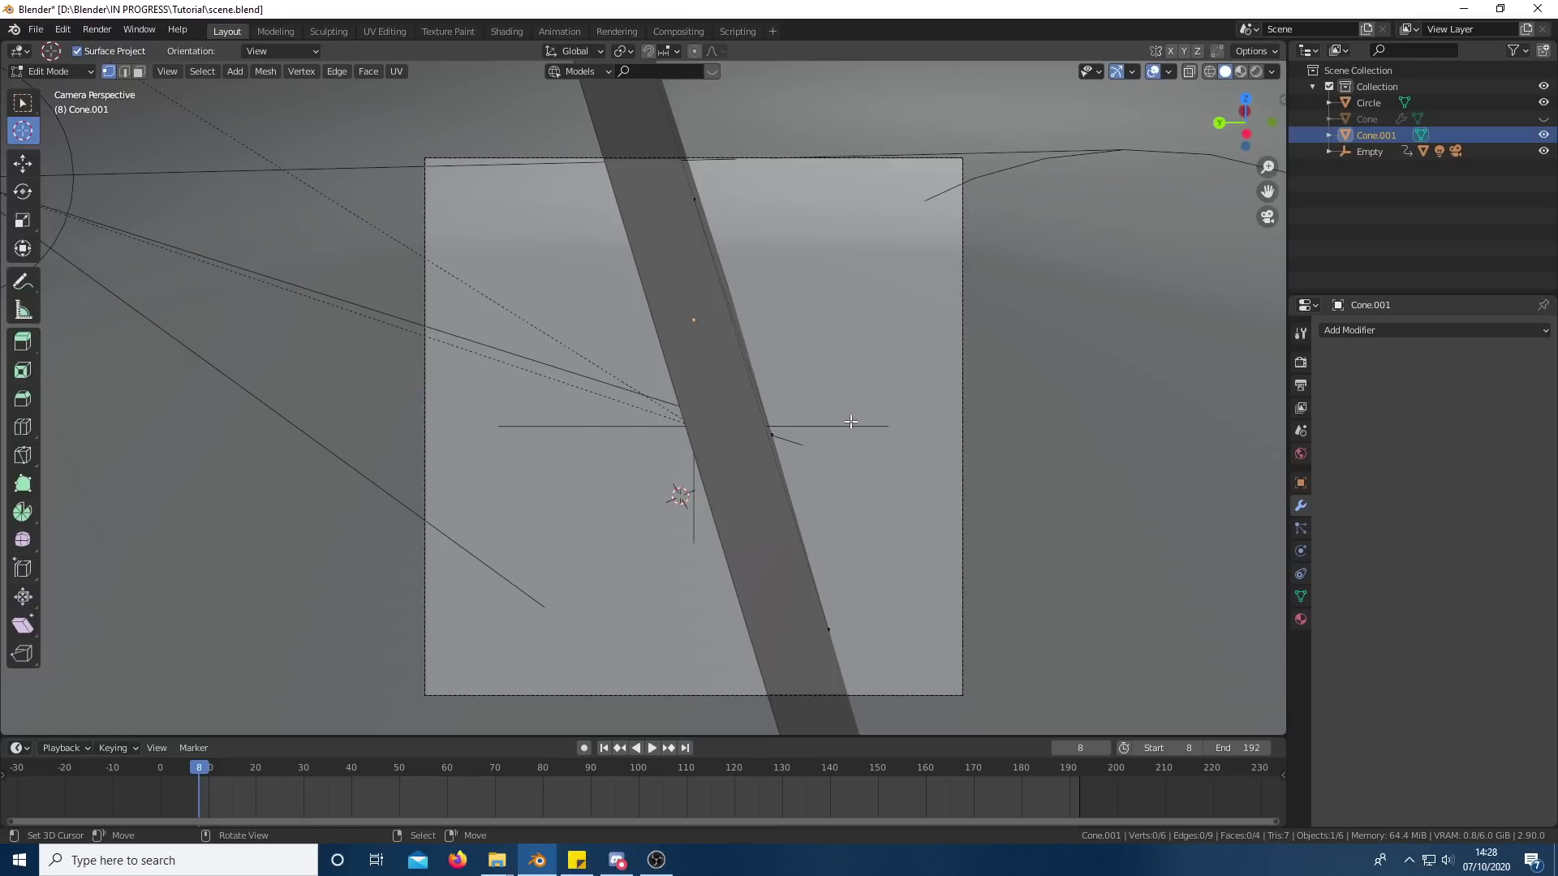
alt+click(633, 168)
key(g)
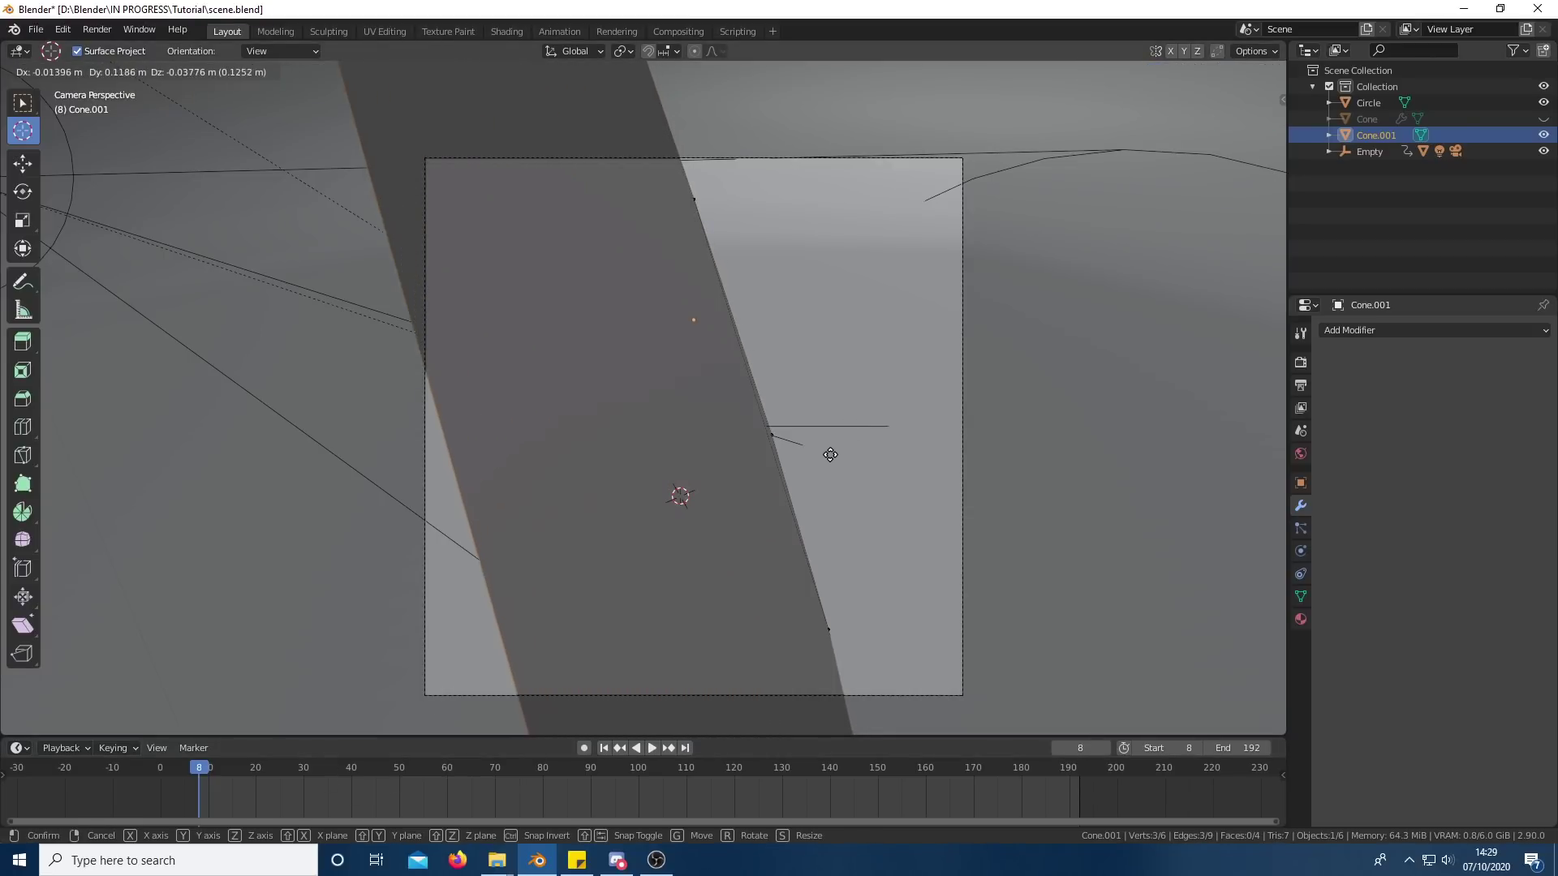
- Delete Cone.001's inner triangle face and return to Object Mode
key(x)
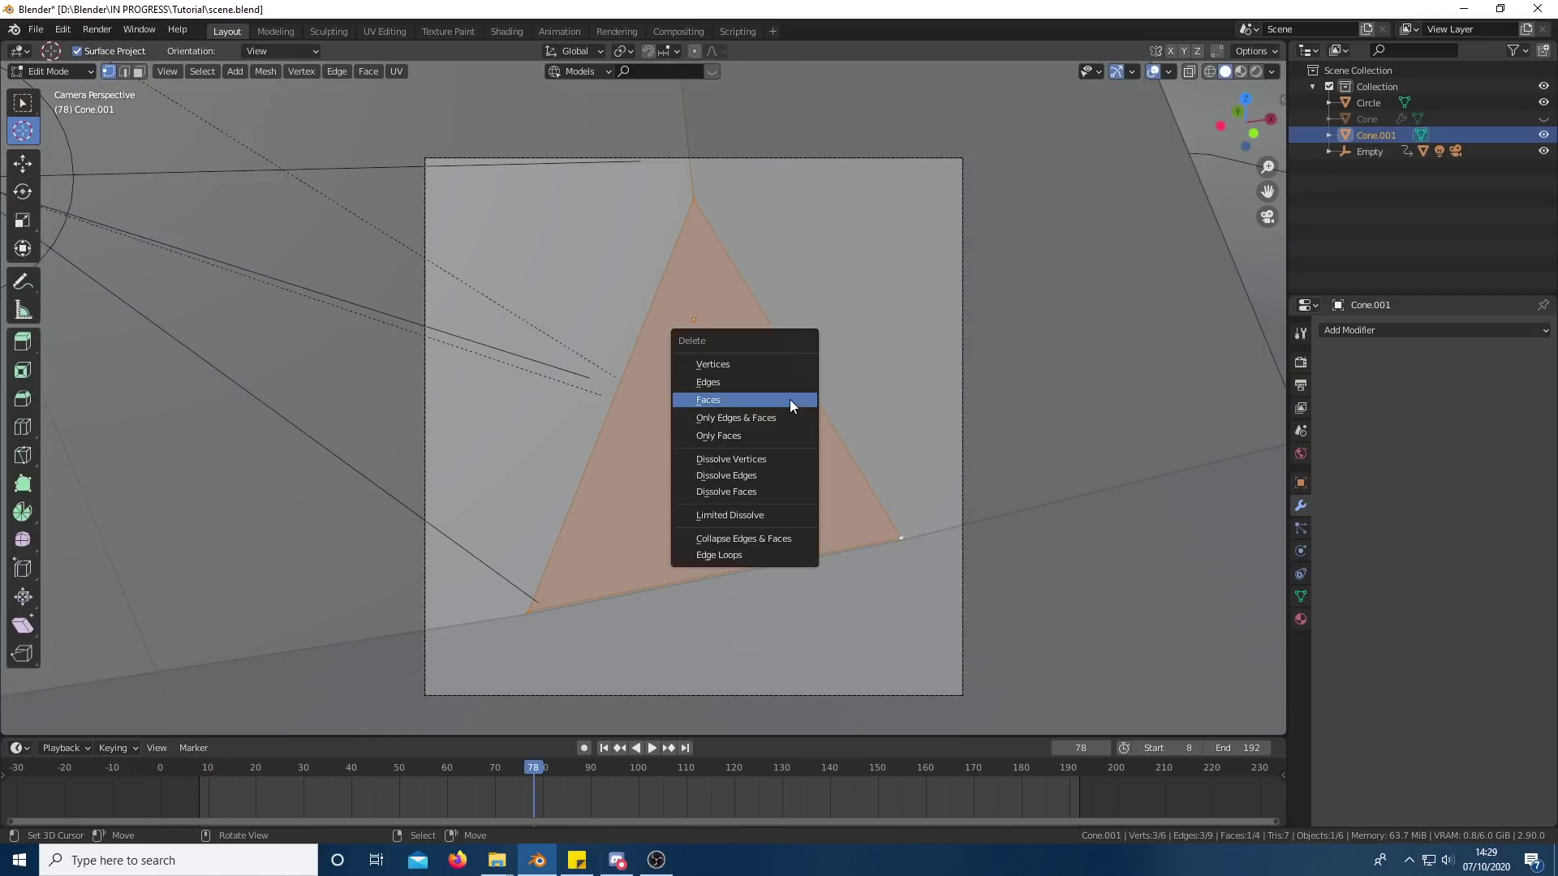
click(790, 399)
key(Tab)
- Assign the holdout material to Cone.001, switch to Rendered shading, and unhide the original Cone
click(1301, 620)
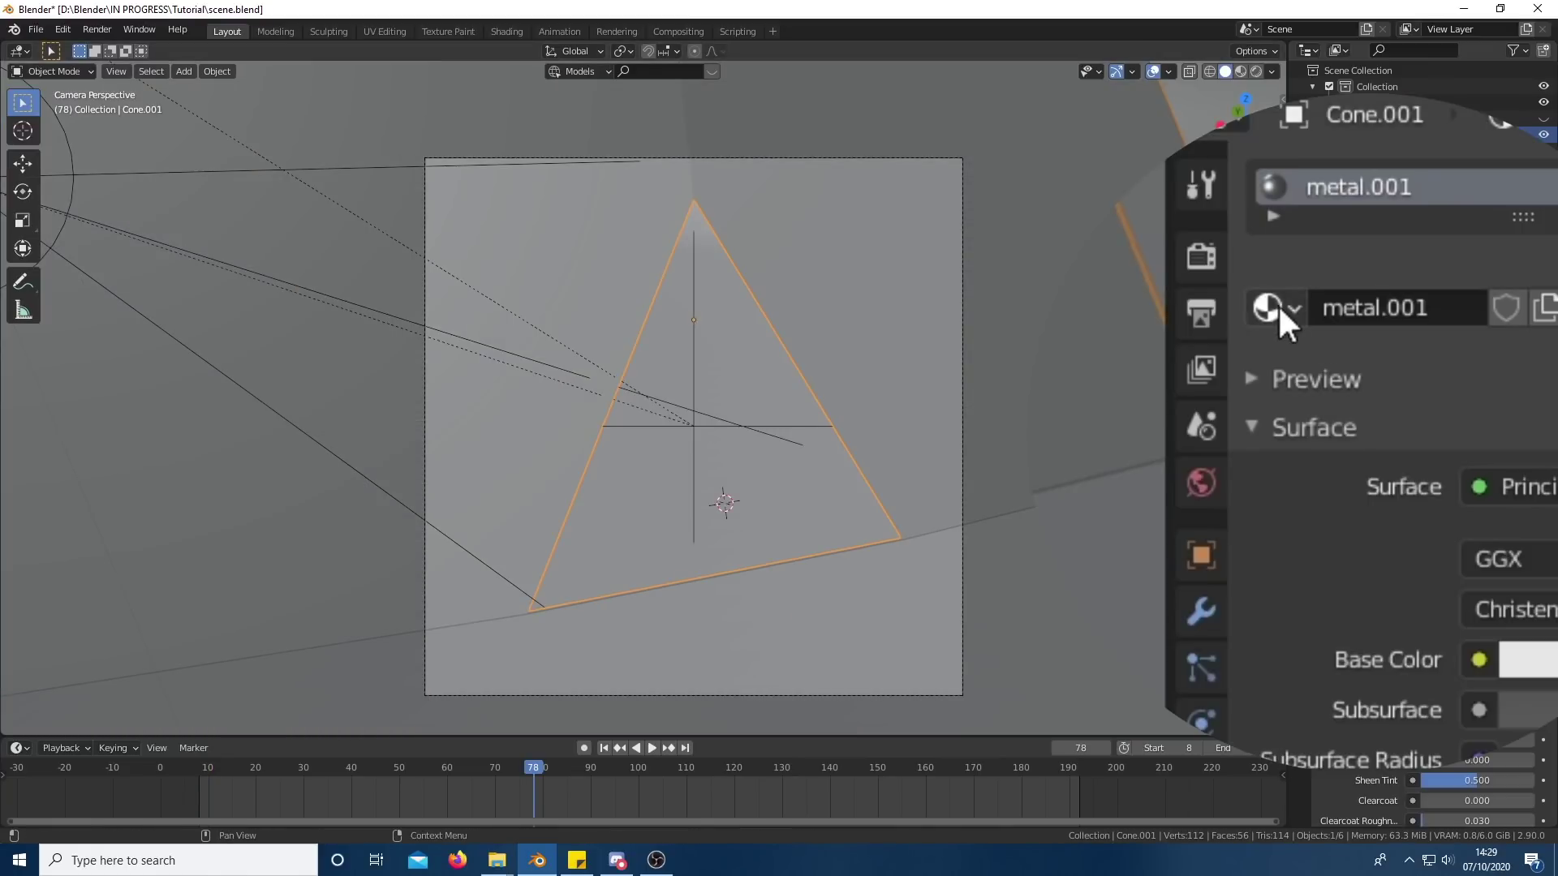
click(1327, 381)
click(1339, 420)
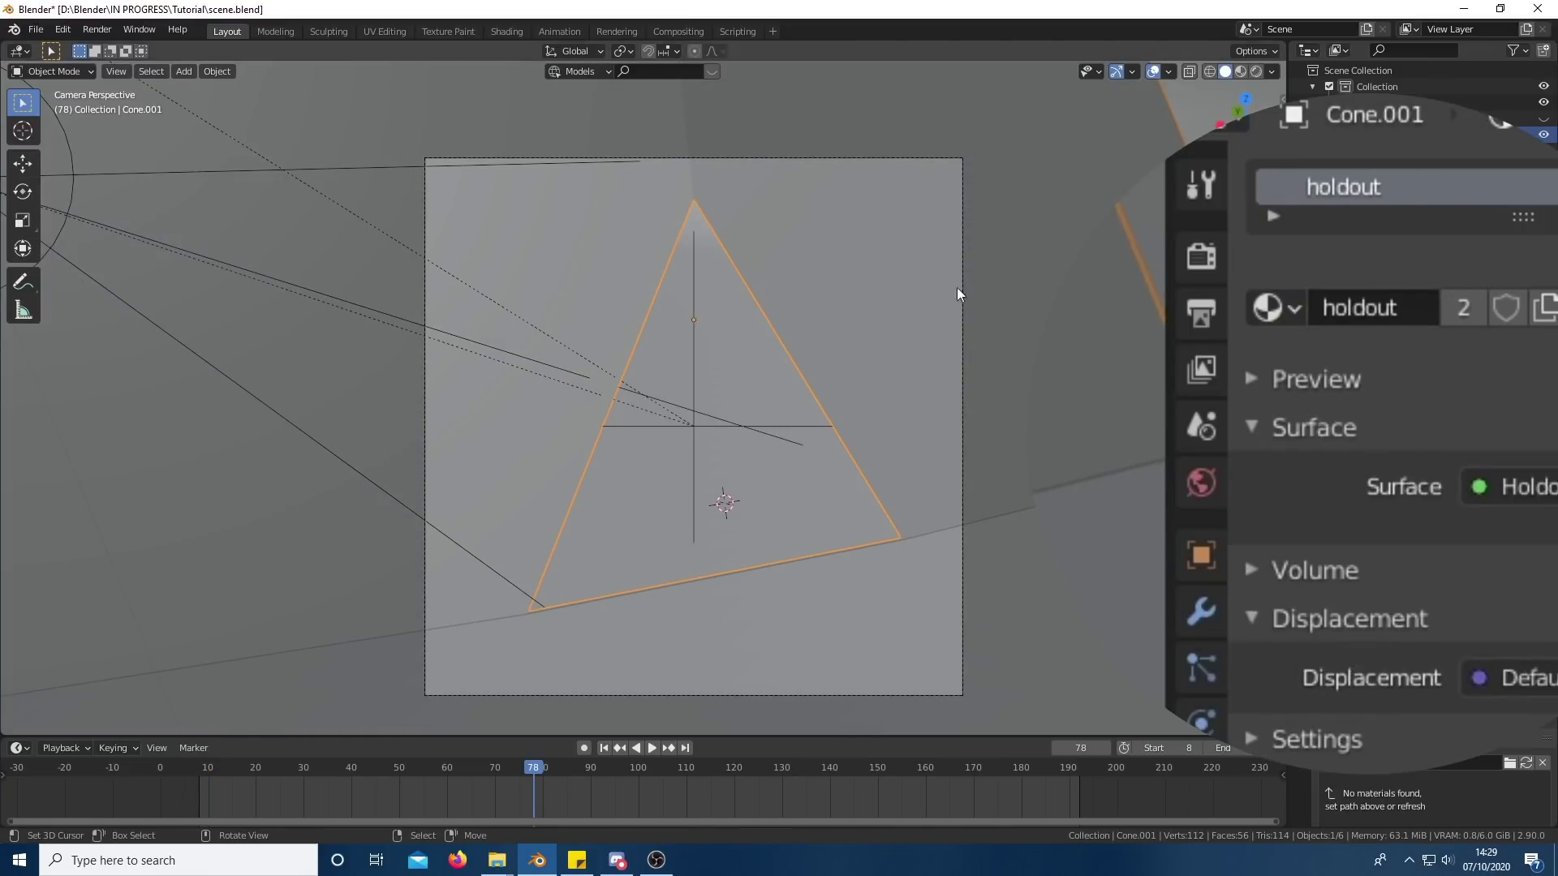
click(1258, 70)
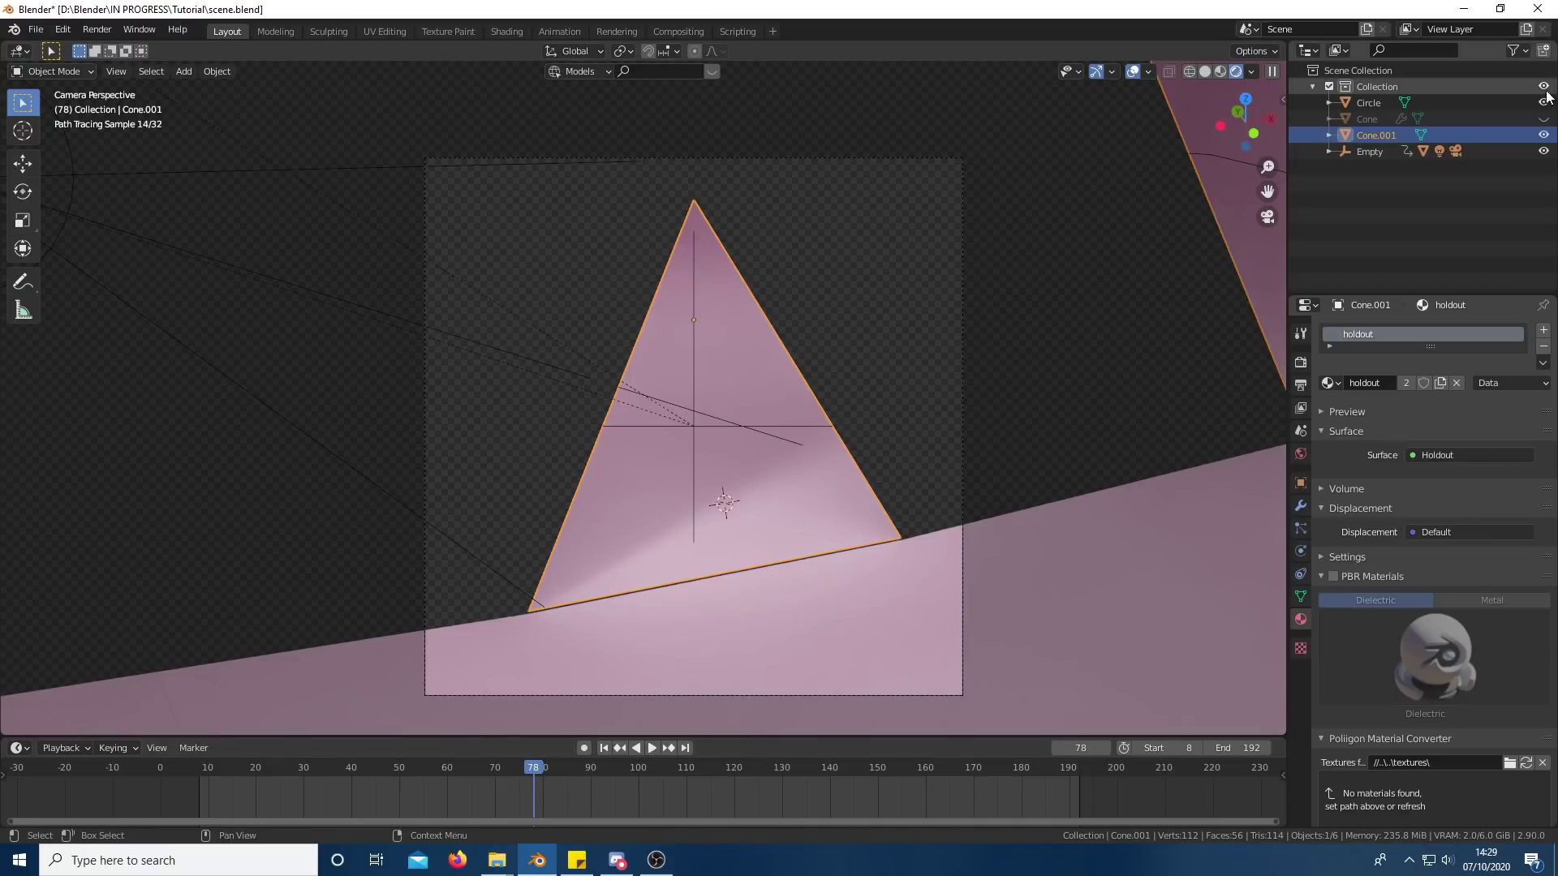
click(1544, 119)
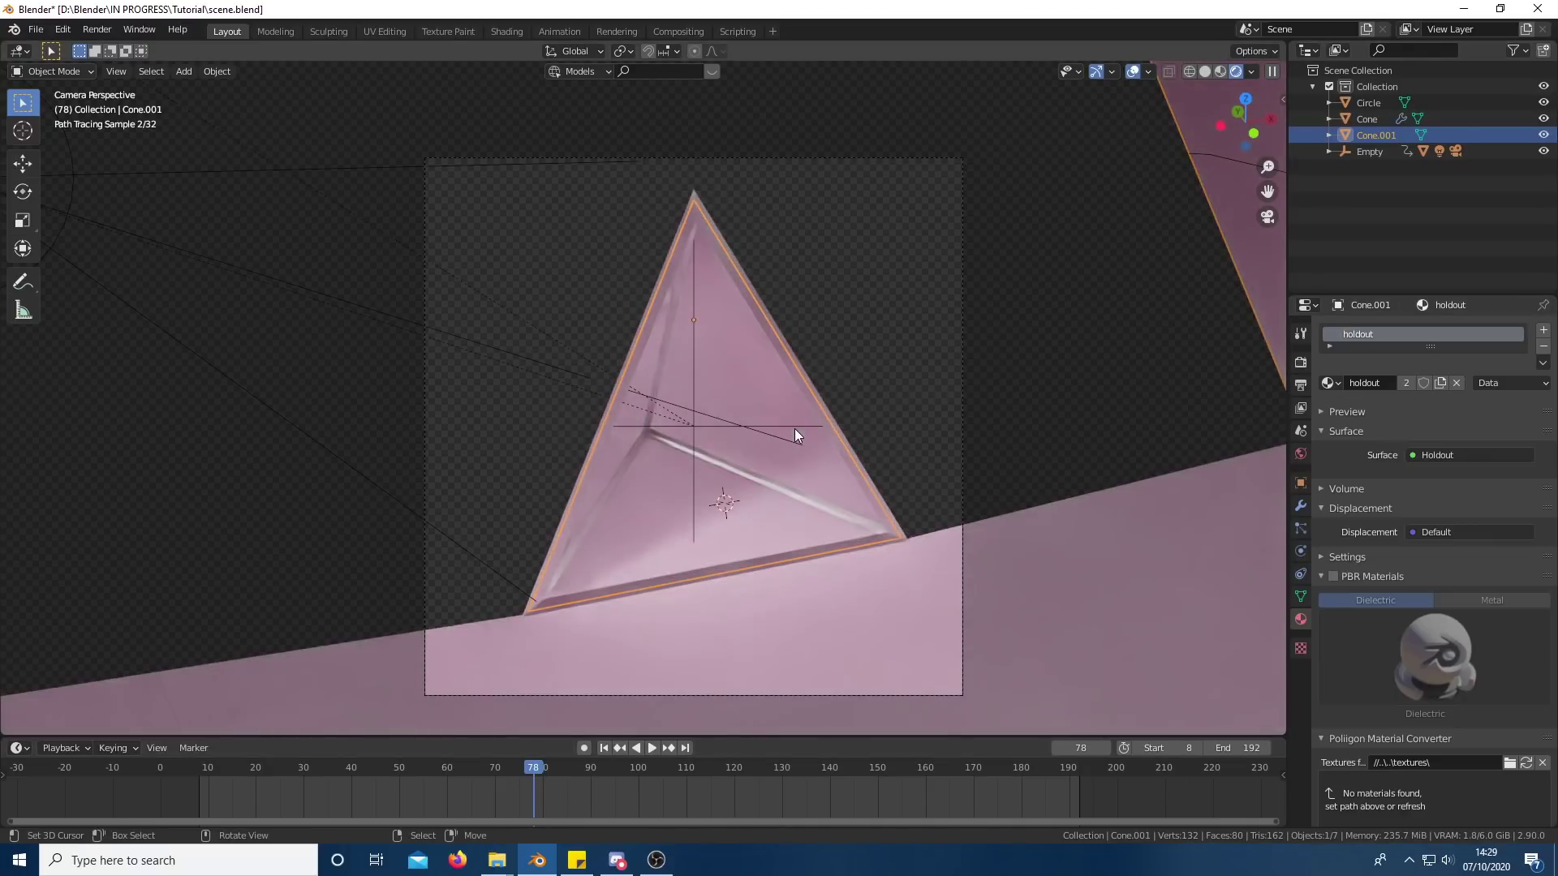
- At frame 62, delete the bottom face of Cone.002 and return to Object Mode
drag(533, 788, 427, 796)
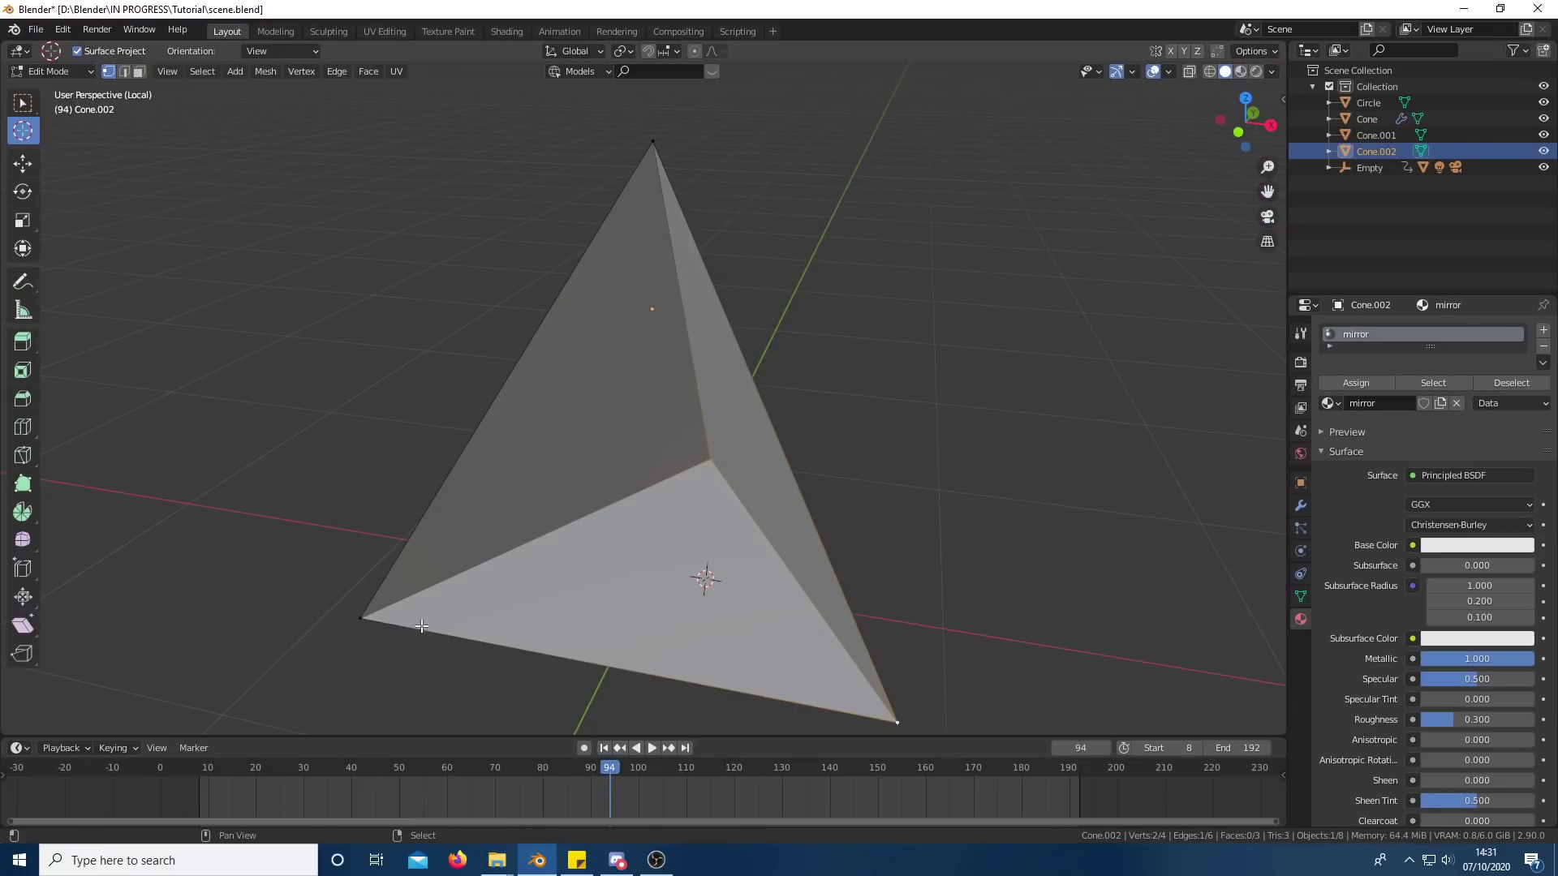
click(505, 560)
key(x)
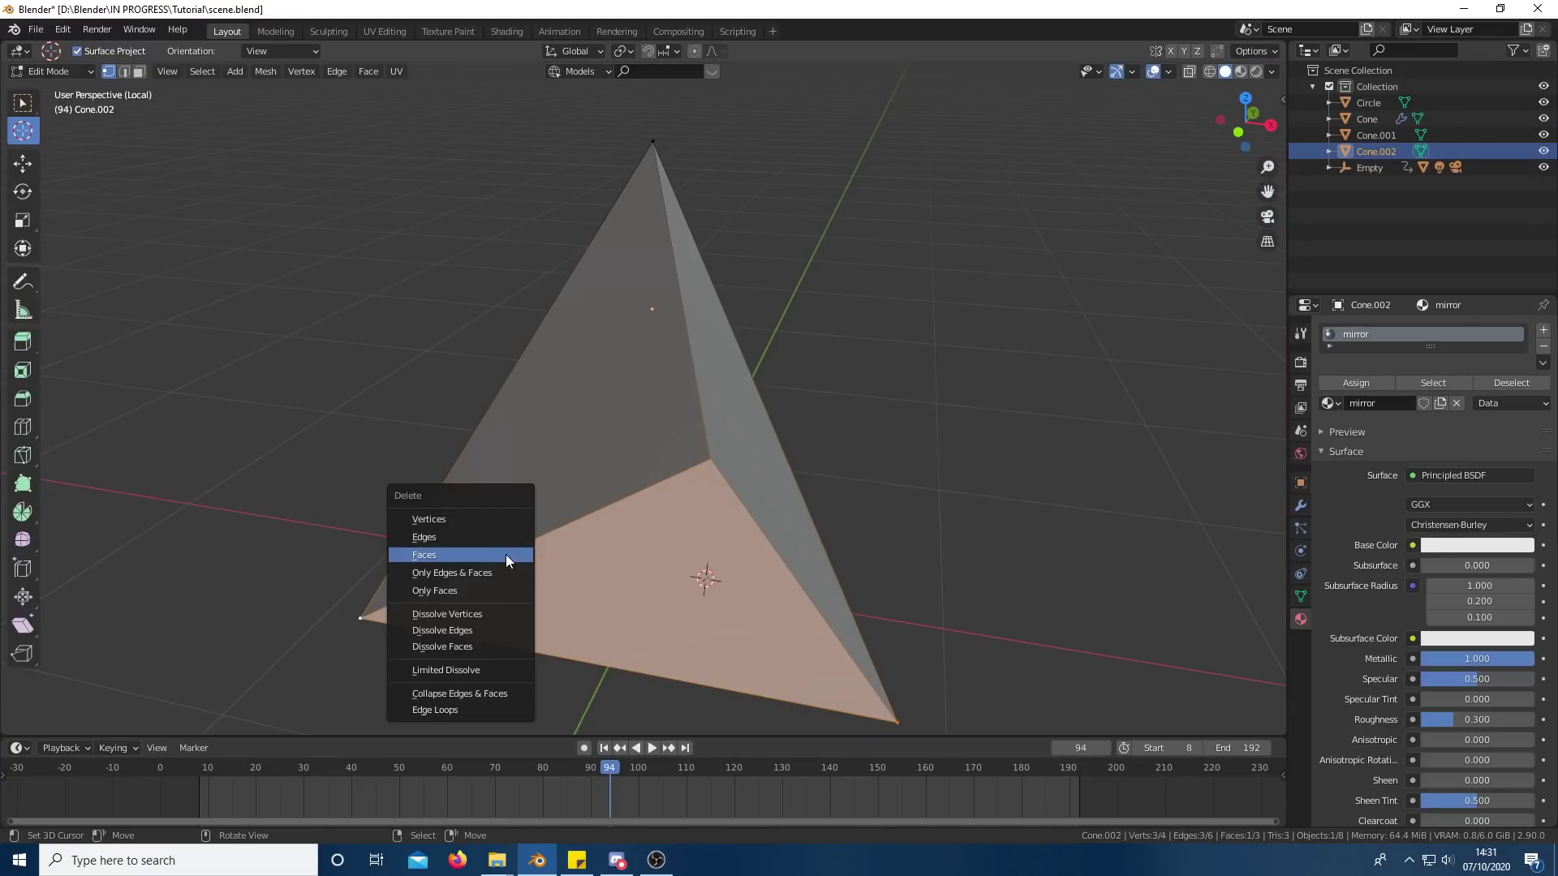
click(506, 555)
key(Tab)
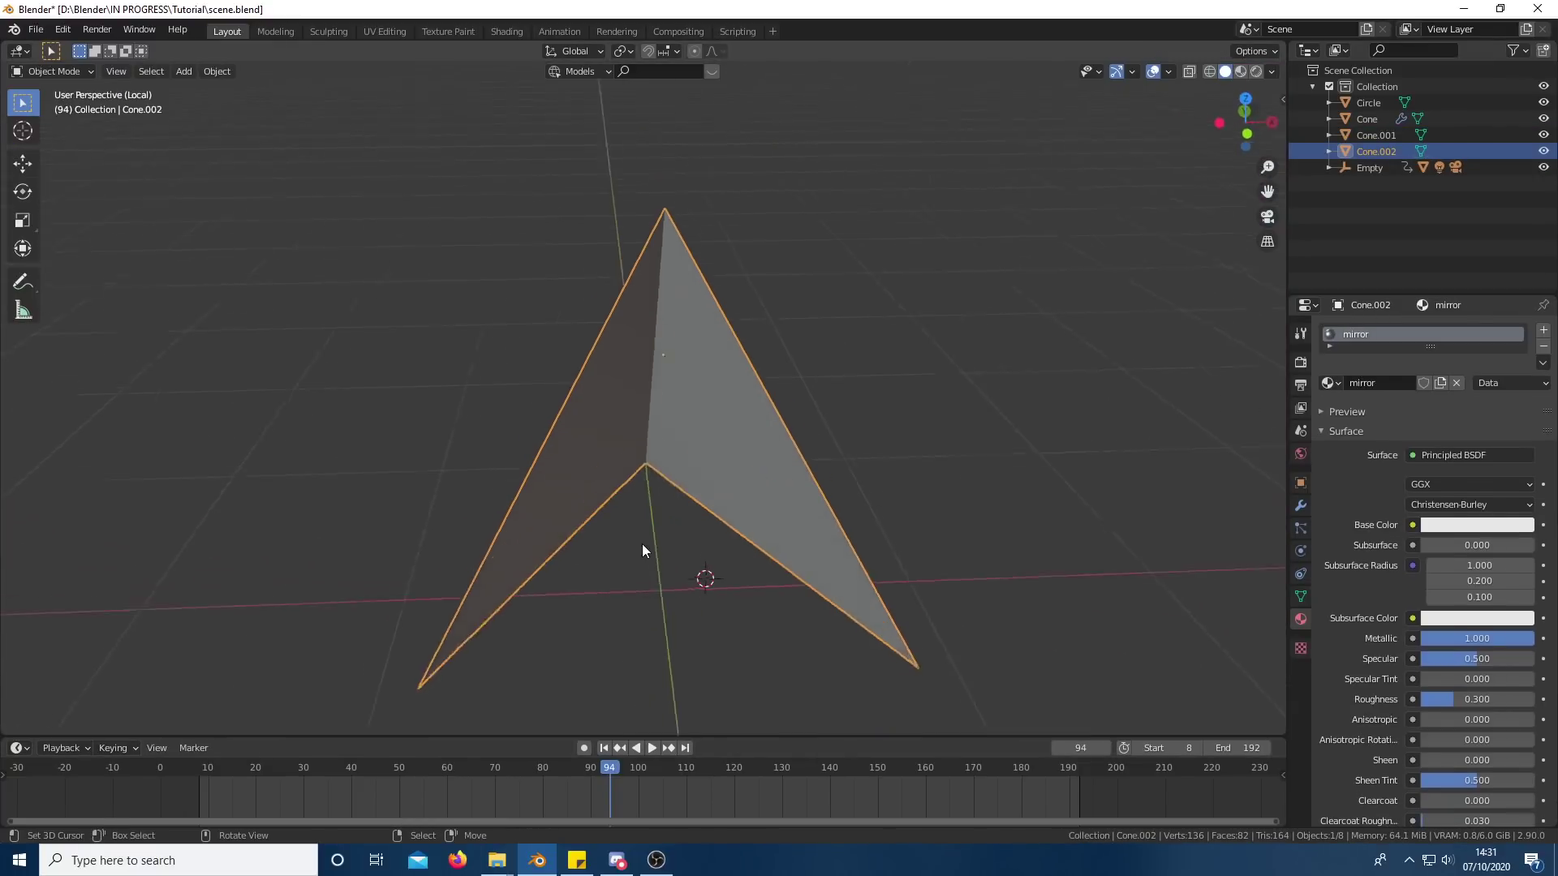
- Leave local view and preview all objects through the scene camera in Rendered shading
key(KP_0)
key(KP_Divide)
key(KP_0)
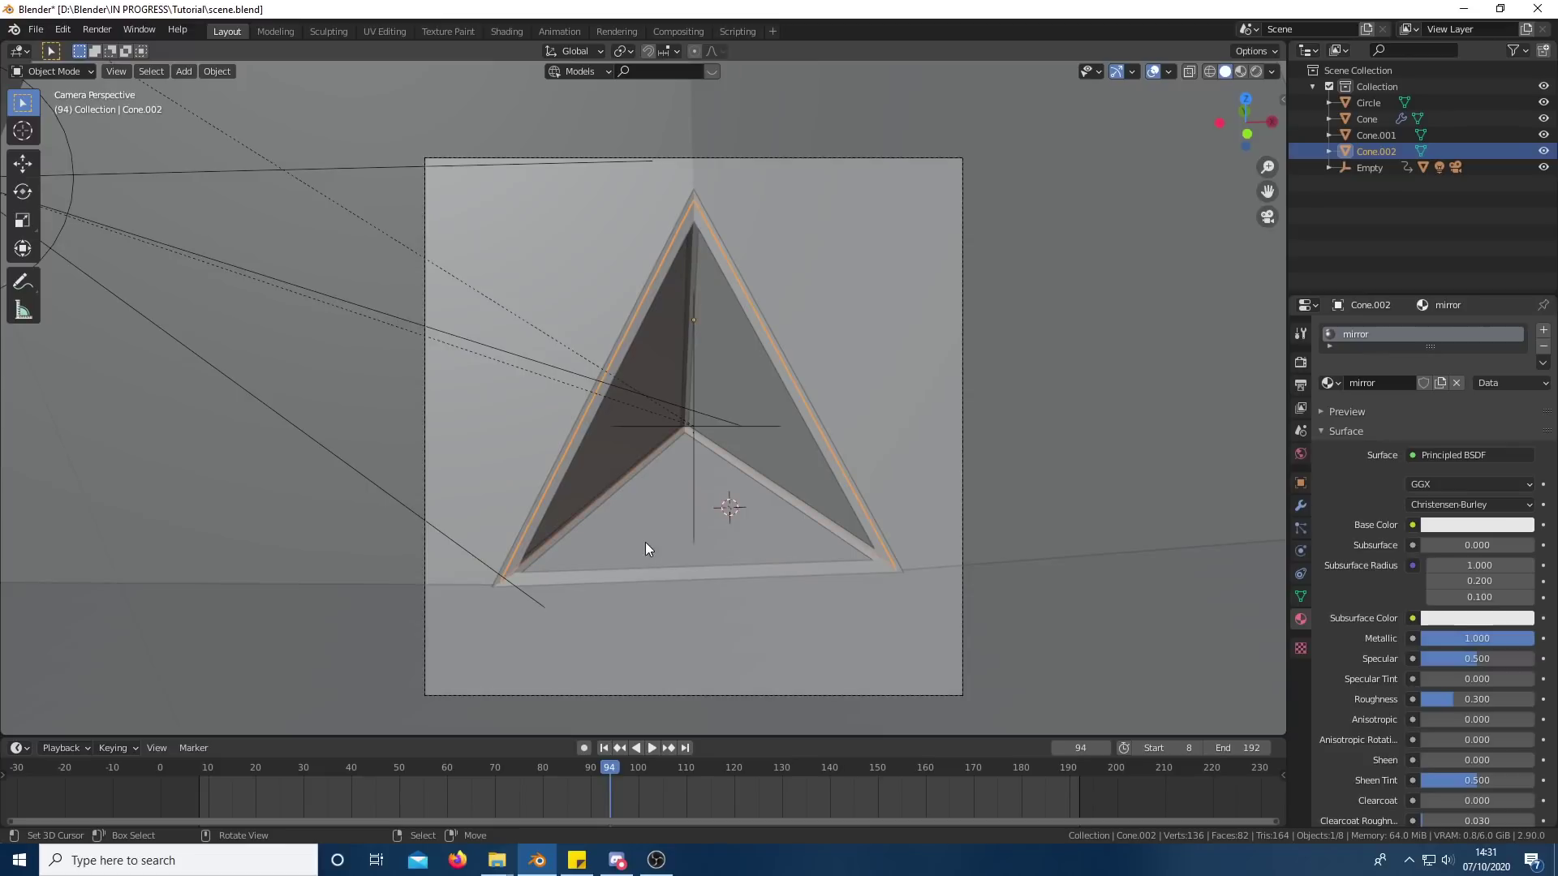
click(1255, 71)
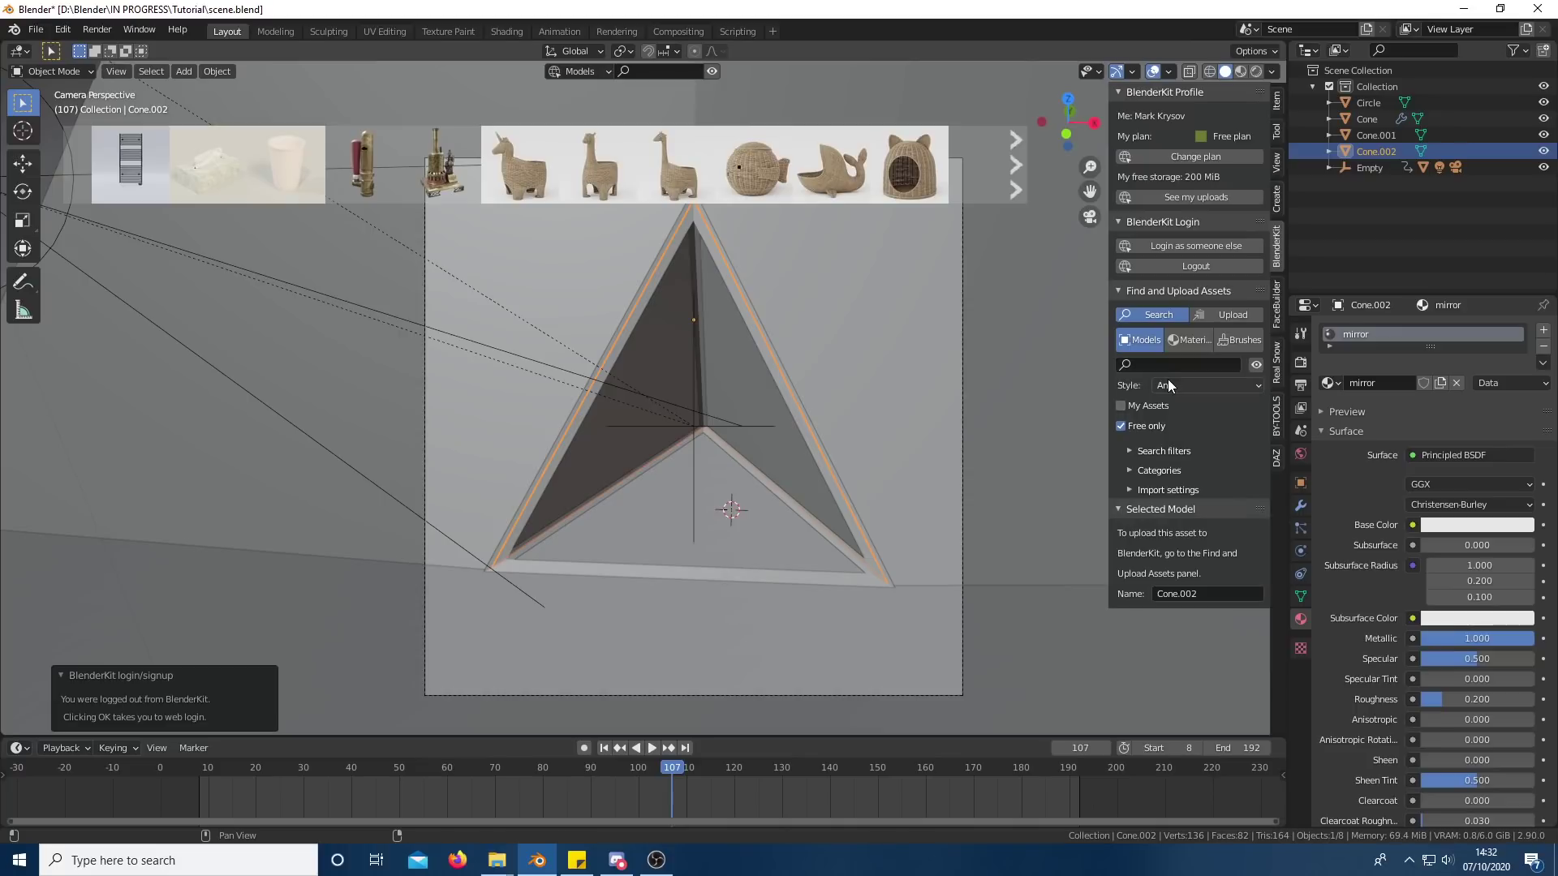
- Browse the asset categories and tint the spotlight a slightly warm pale yellow
click(1169, 474)
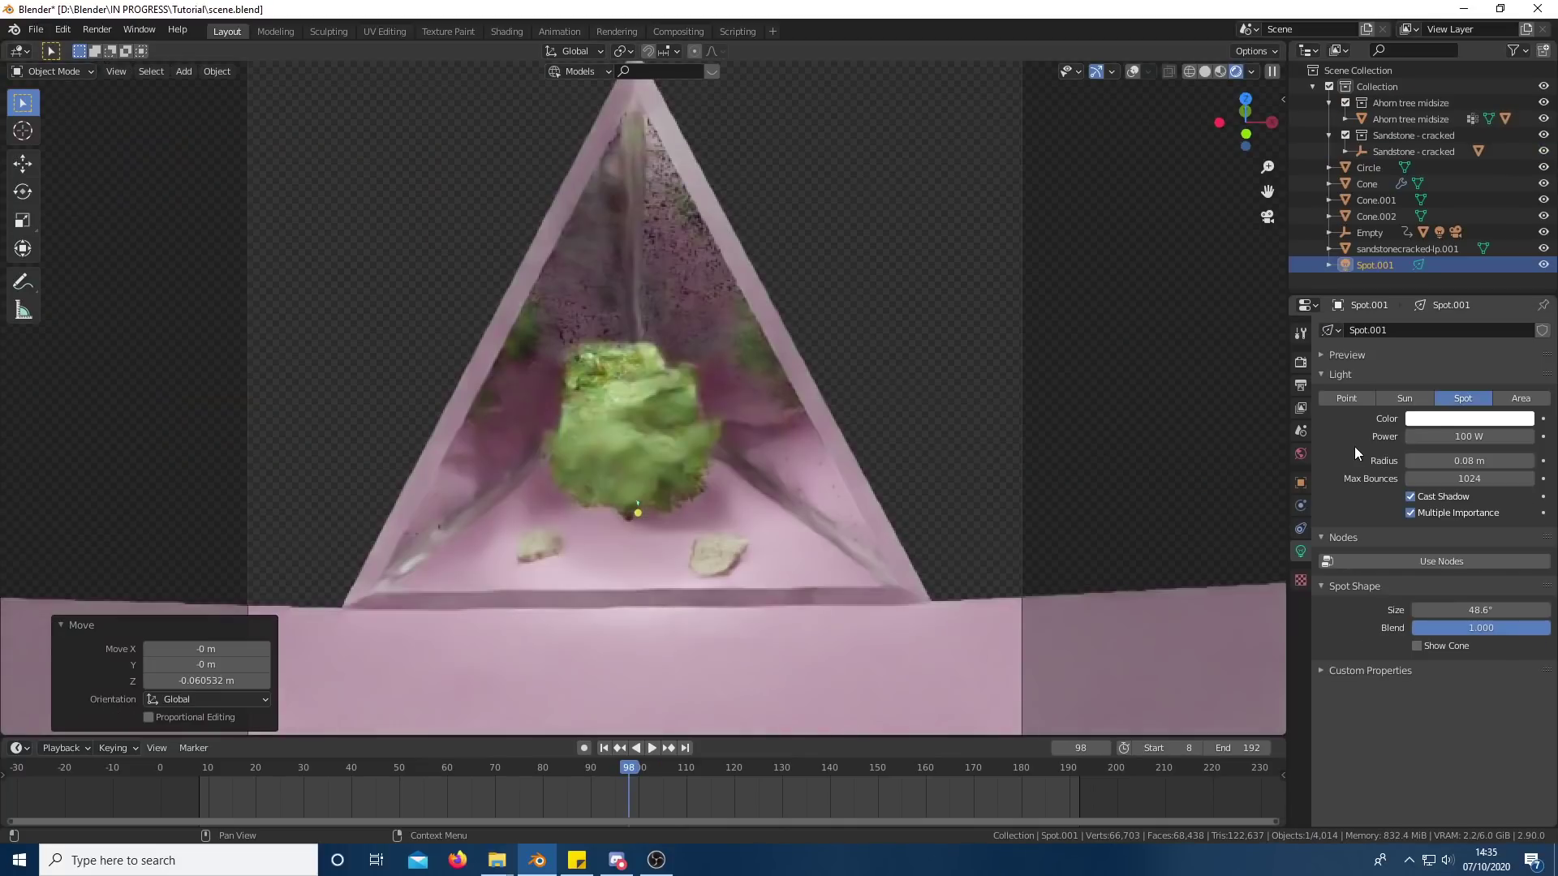
click(1449, 419)
click(1440, 268)
drag(1440, 268, 1443, 271)
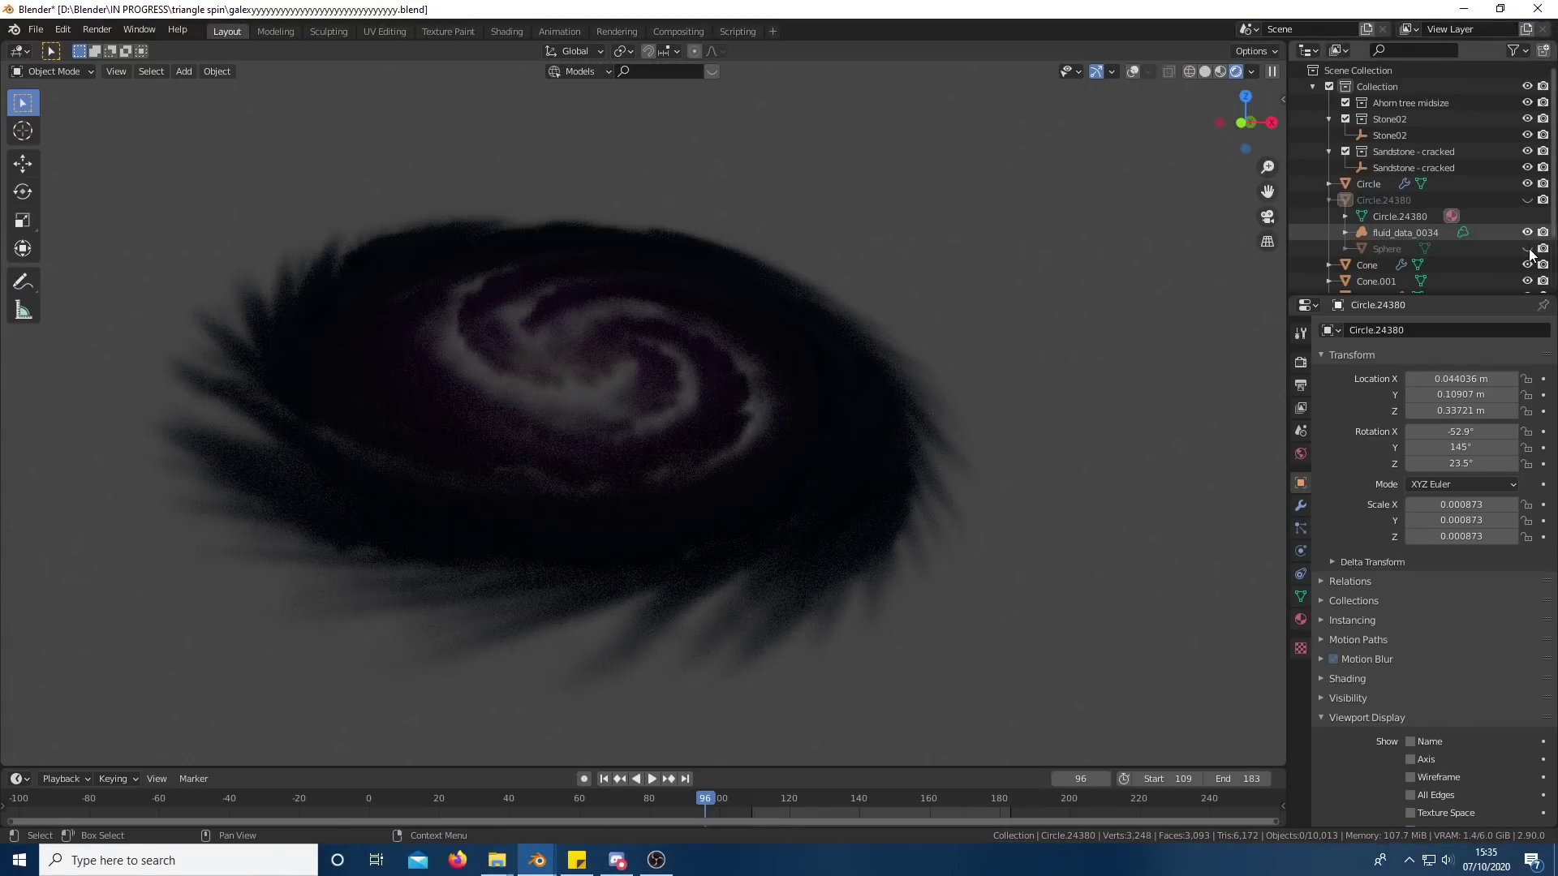
- Show the Sphere, hide the fluid_data_0034 cache, and view the galaxy edge-on
click(1527, 248)
click(1527, 232)
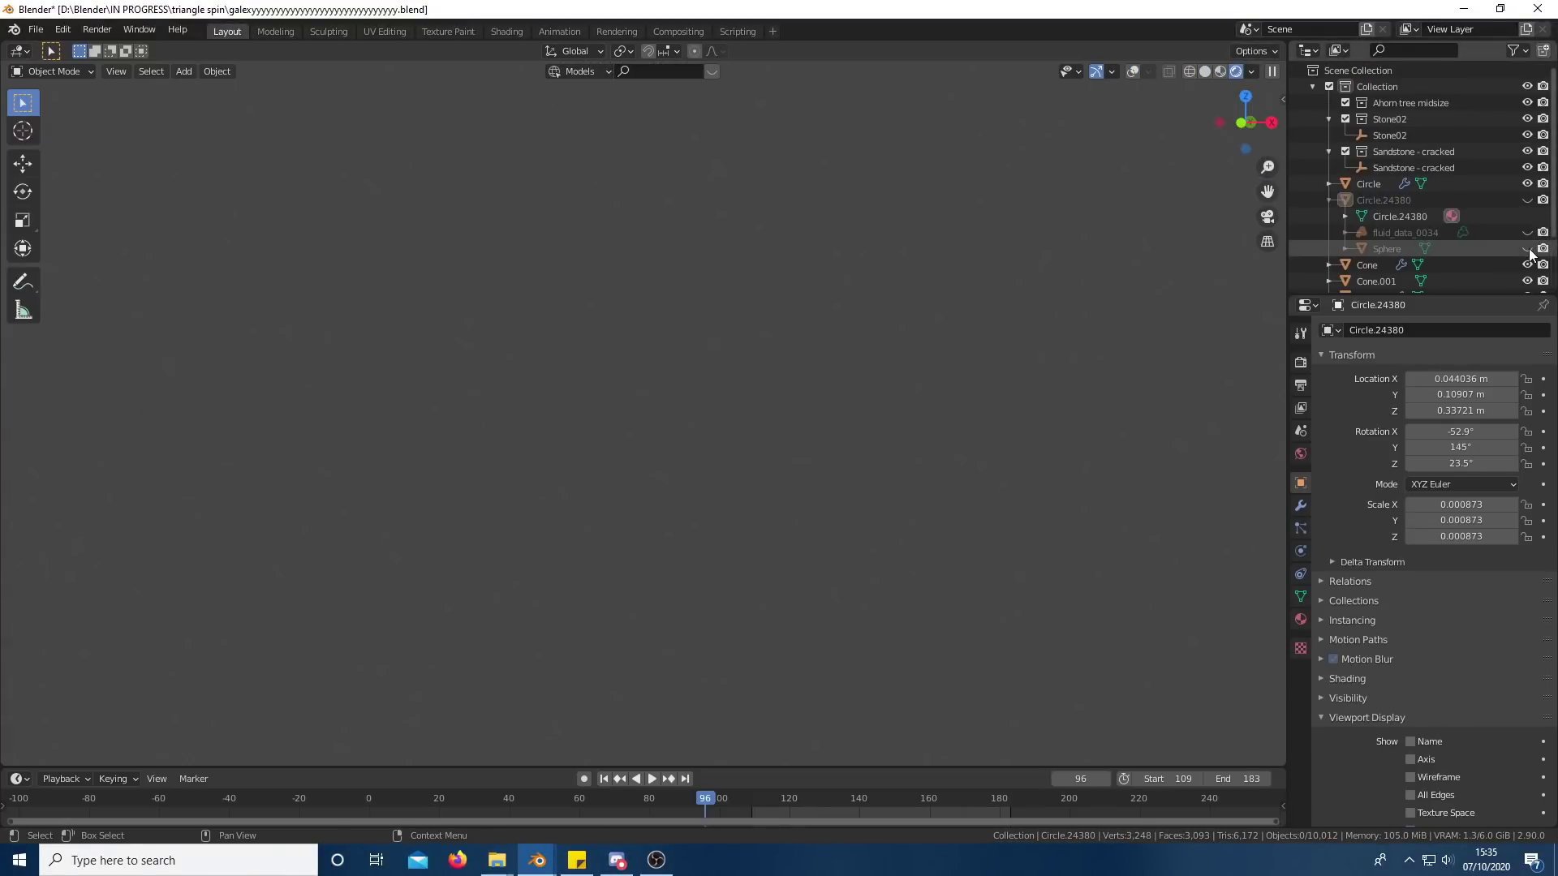
middle_drag(1152, 405, 979, 310)
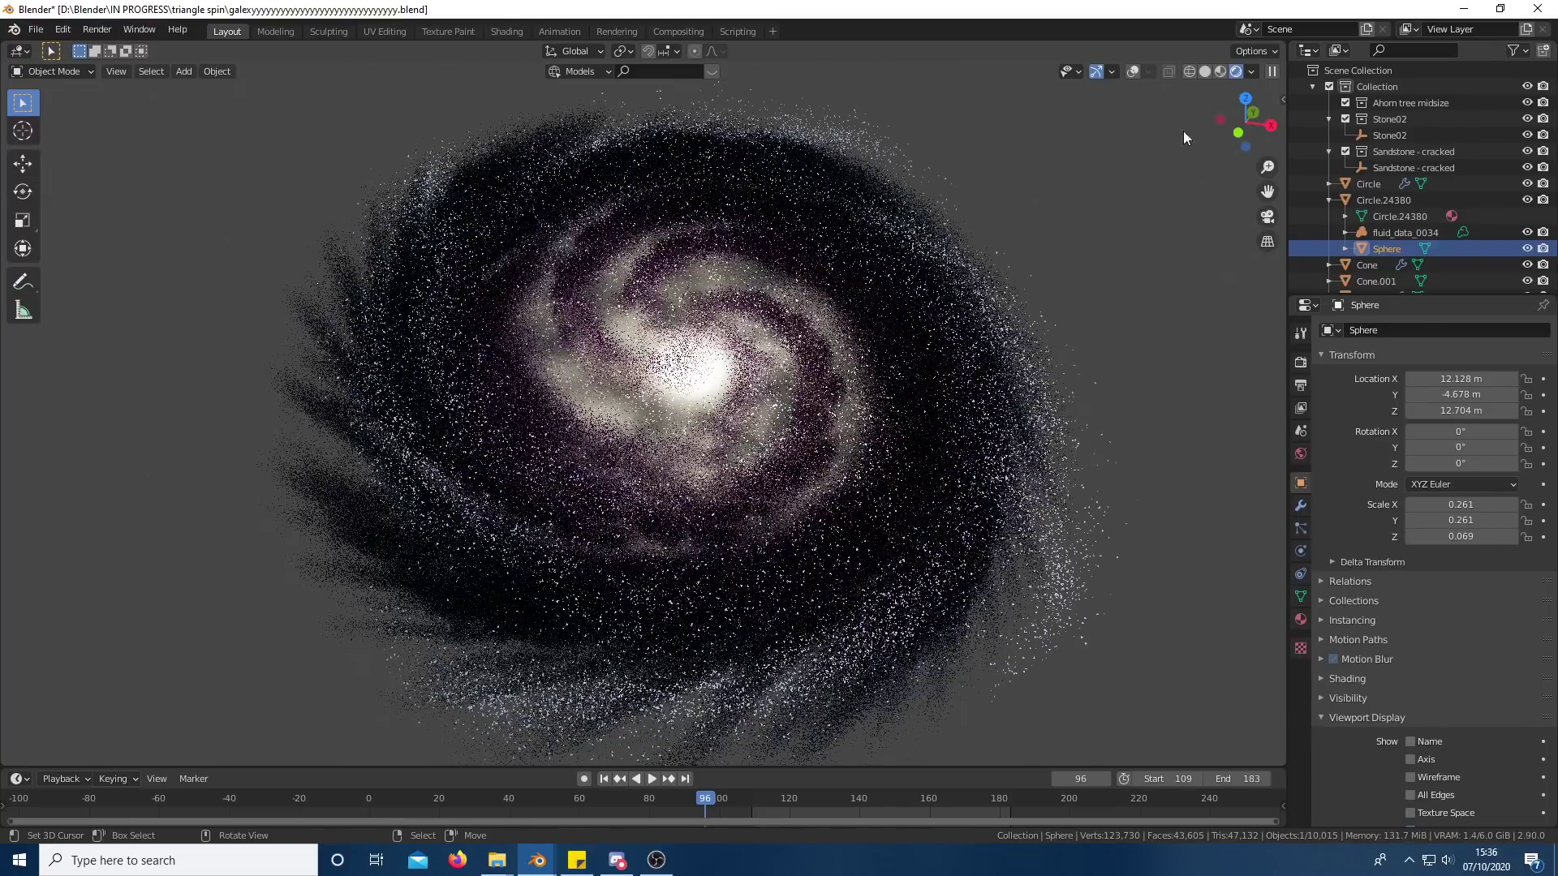
- Hide the viewport overlays and enable viewport denoising in the render settings
click(1134, 70)
click(1301, 362)
click(1417, 544)
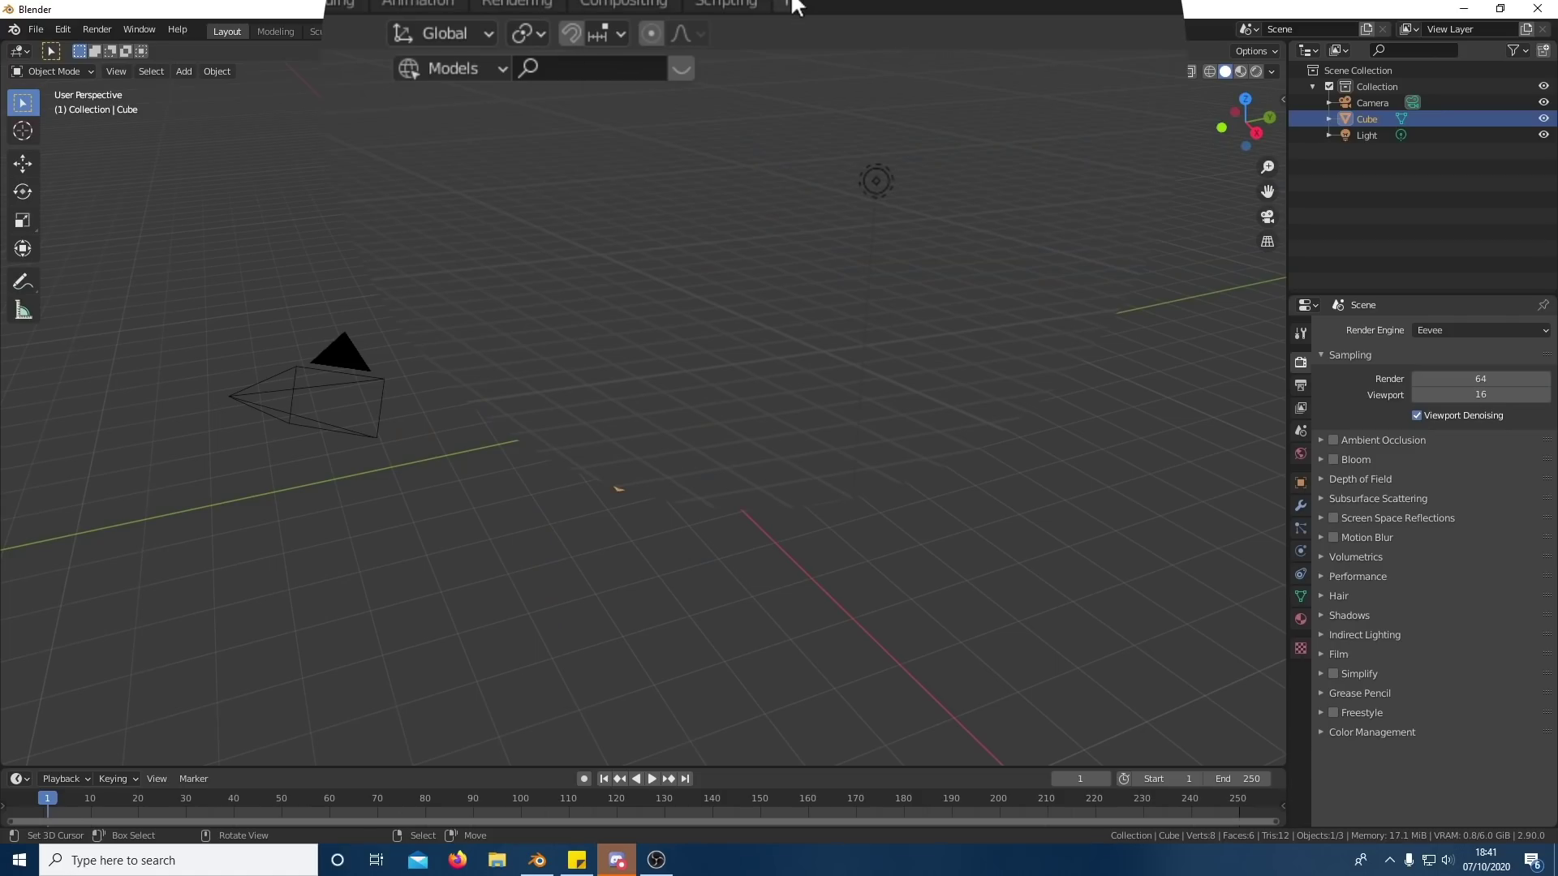
- Add a Video Editing workspace and import all the 0040 triangle template PNGs as an image strip
click(794, 7)
mouse_move(769, 167)
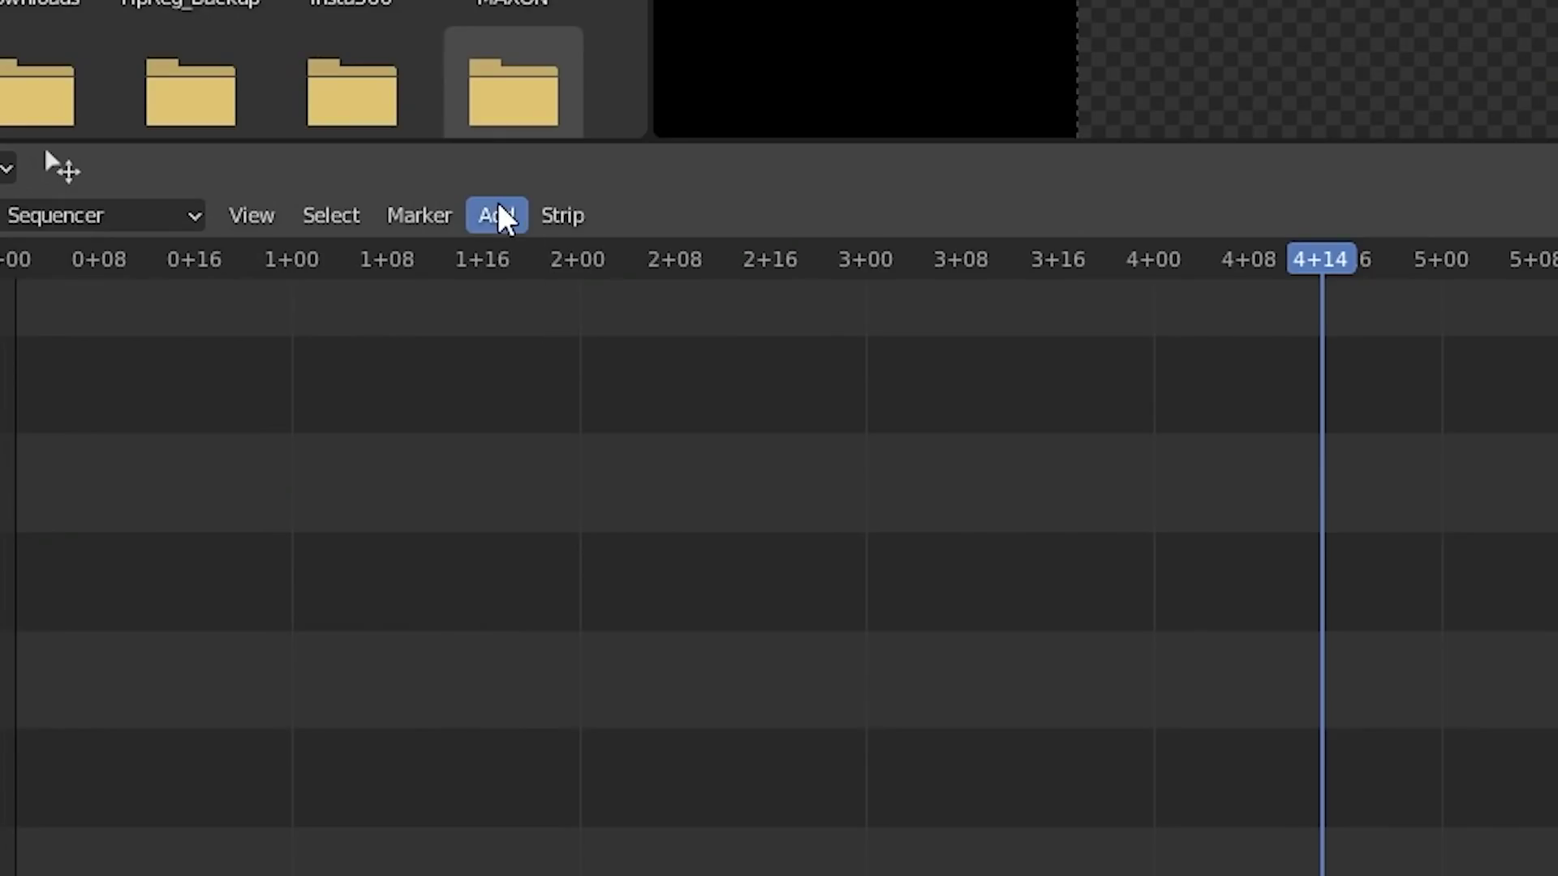
click(496, 216)
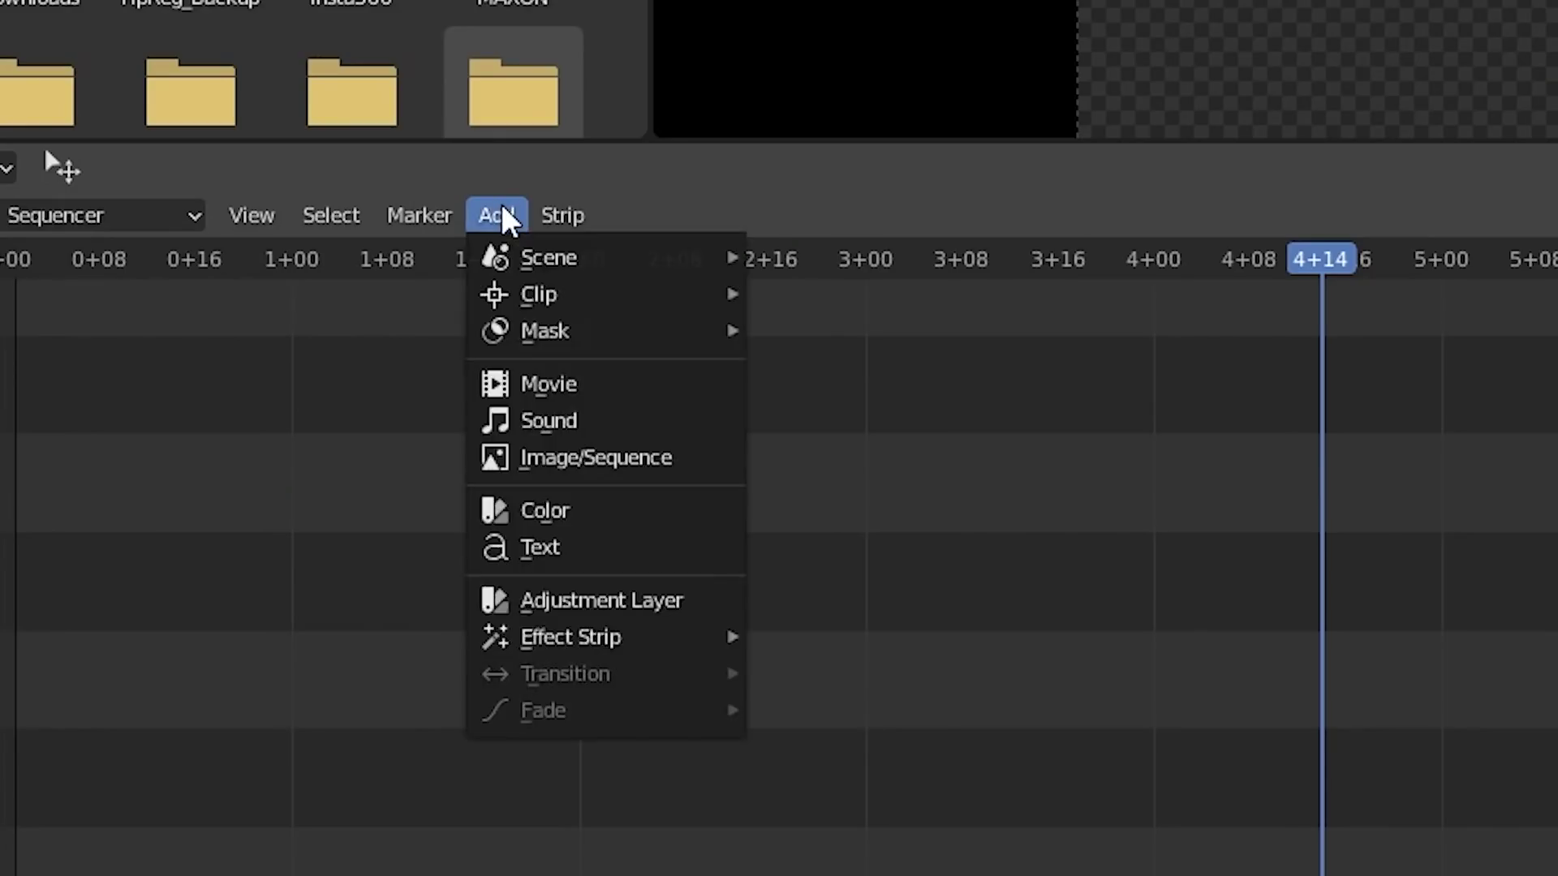
click(583, 458)
drag(900, 39, 894, 844)
key(a)
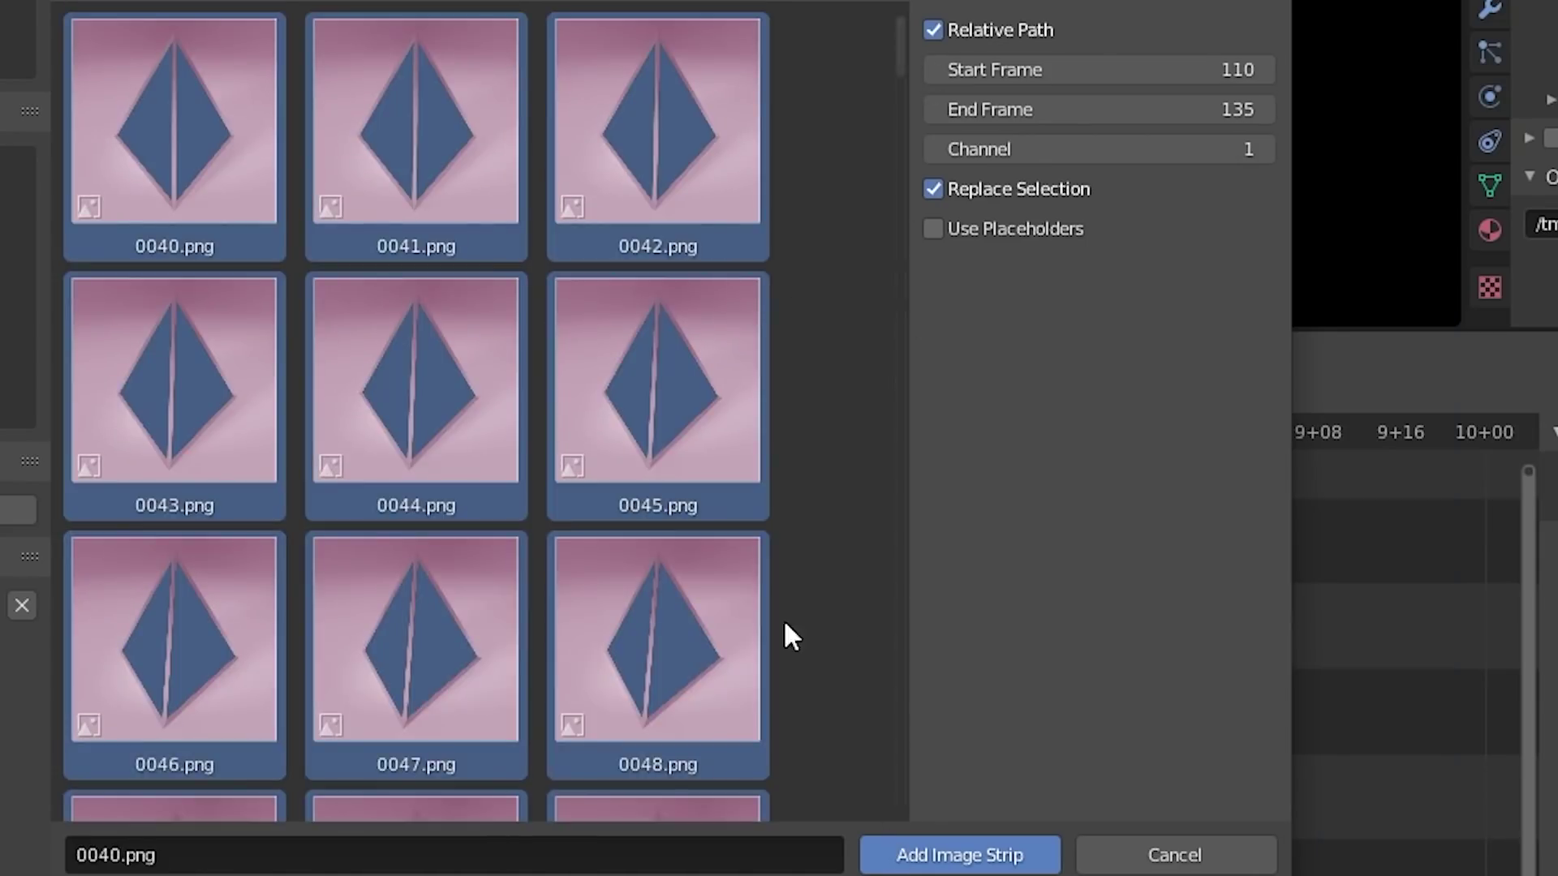
click(960, 856)
- Set the output resolution to 1000×1000 px and the frame rate to 30 fps
click(1399, 142)
text(1000)
key(Return)
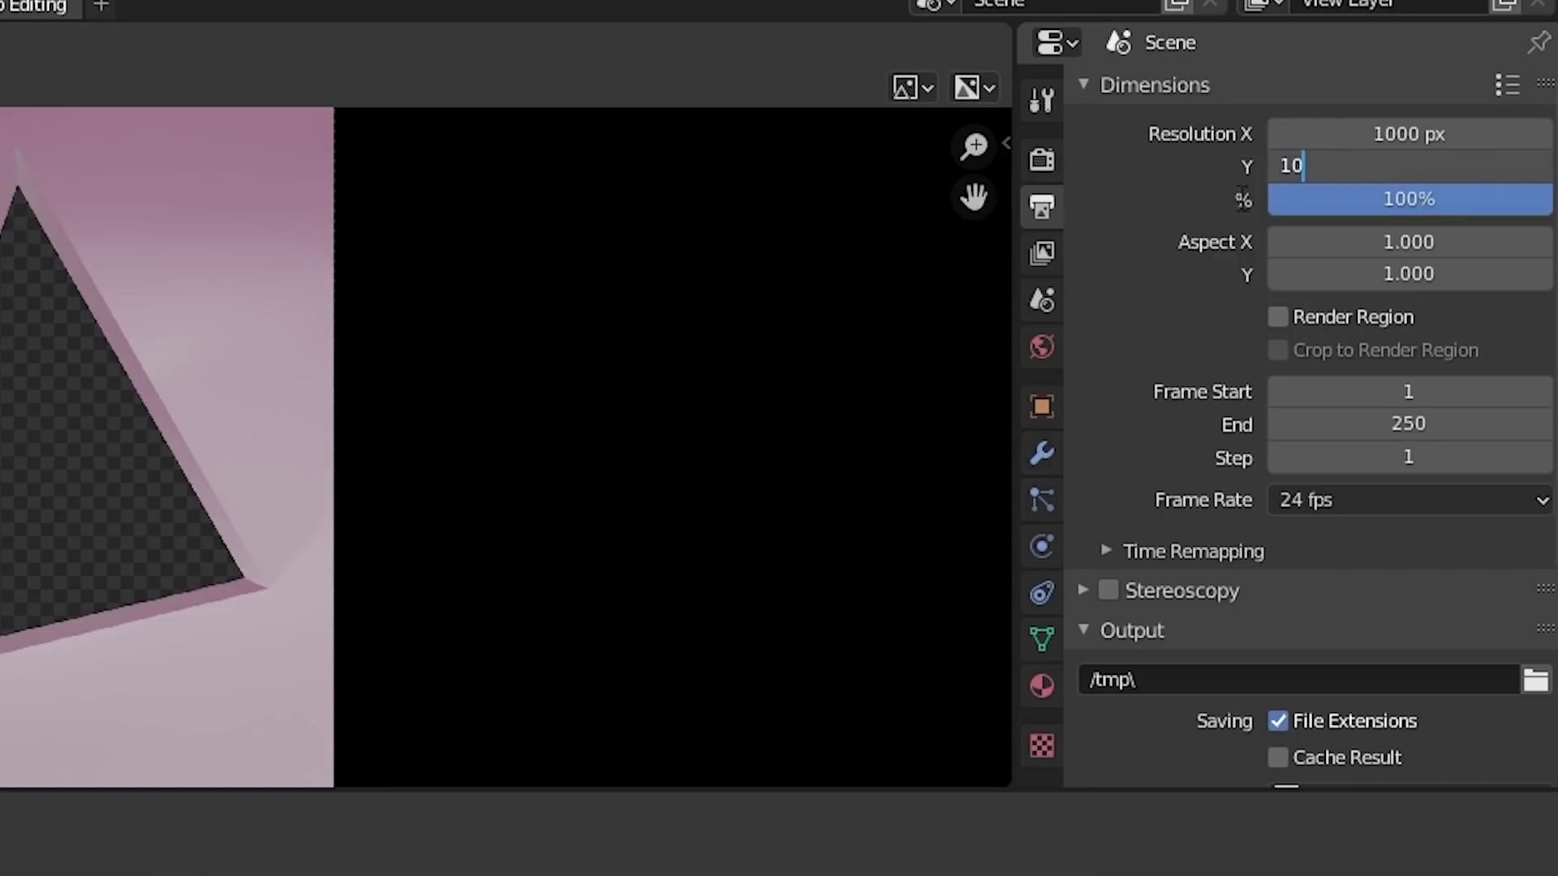
key(Return)
click(1339, 500)
click(1324, 669)
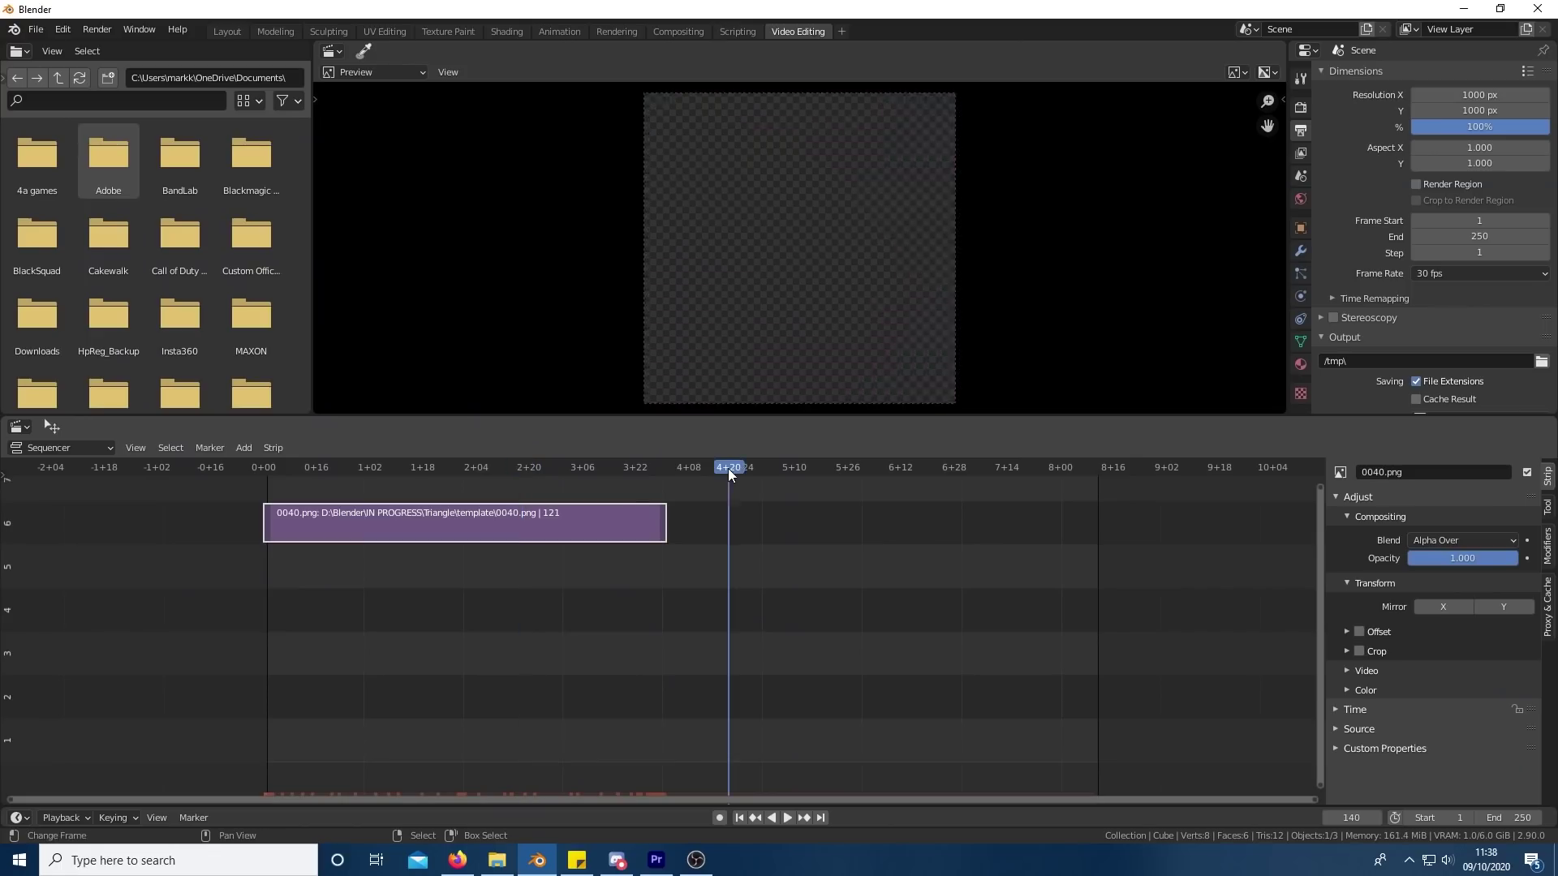
key(shift+d)
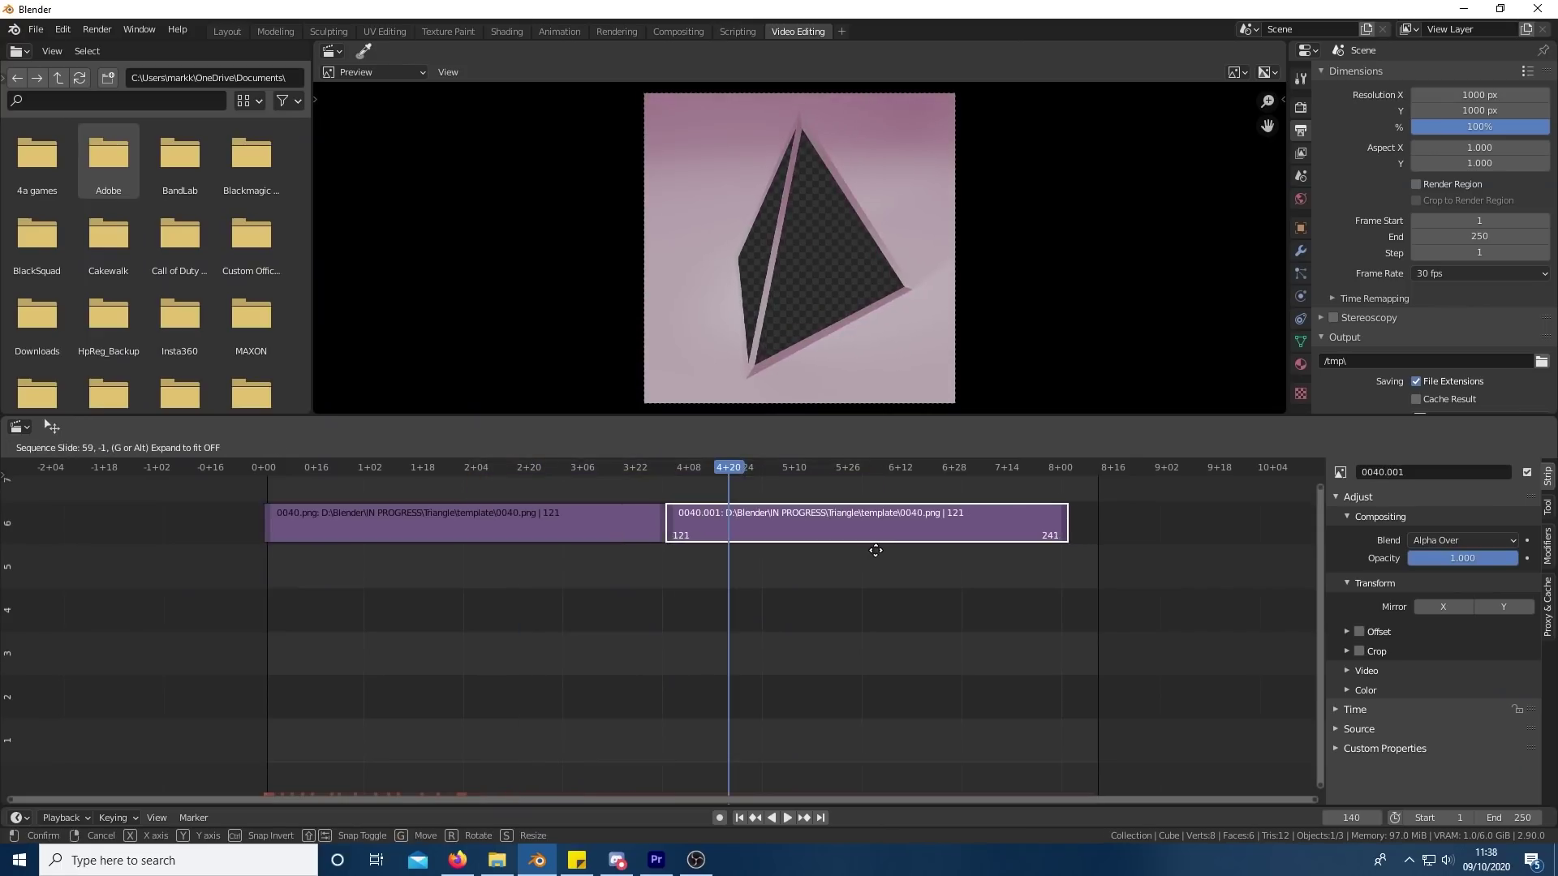
- Place two more copies of the 0040 template strip back to back in channel 6
click(873, 548)
drag(728, 468, 1069, 468)
key(shift+d)
click(1262, 537)
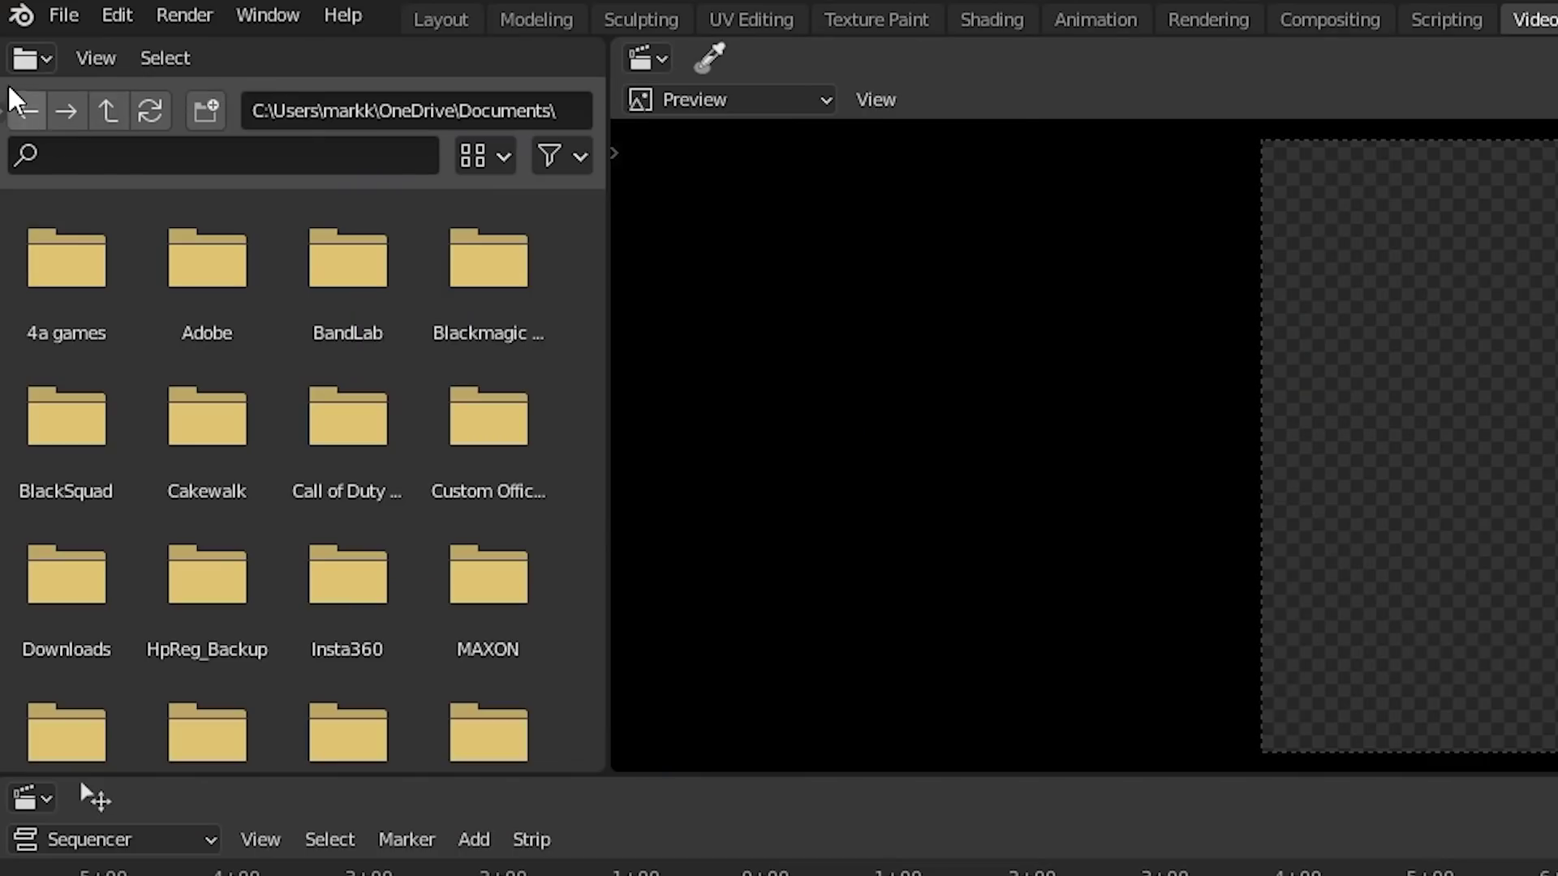
- Turn the file browser area into a Timeline and set the scene end frame to 362
click(30, 58)
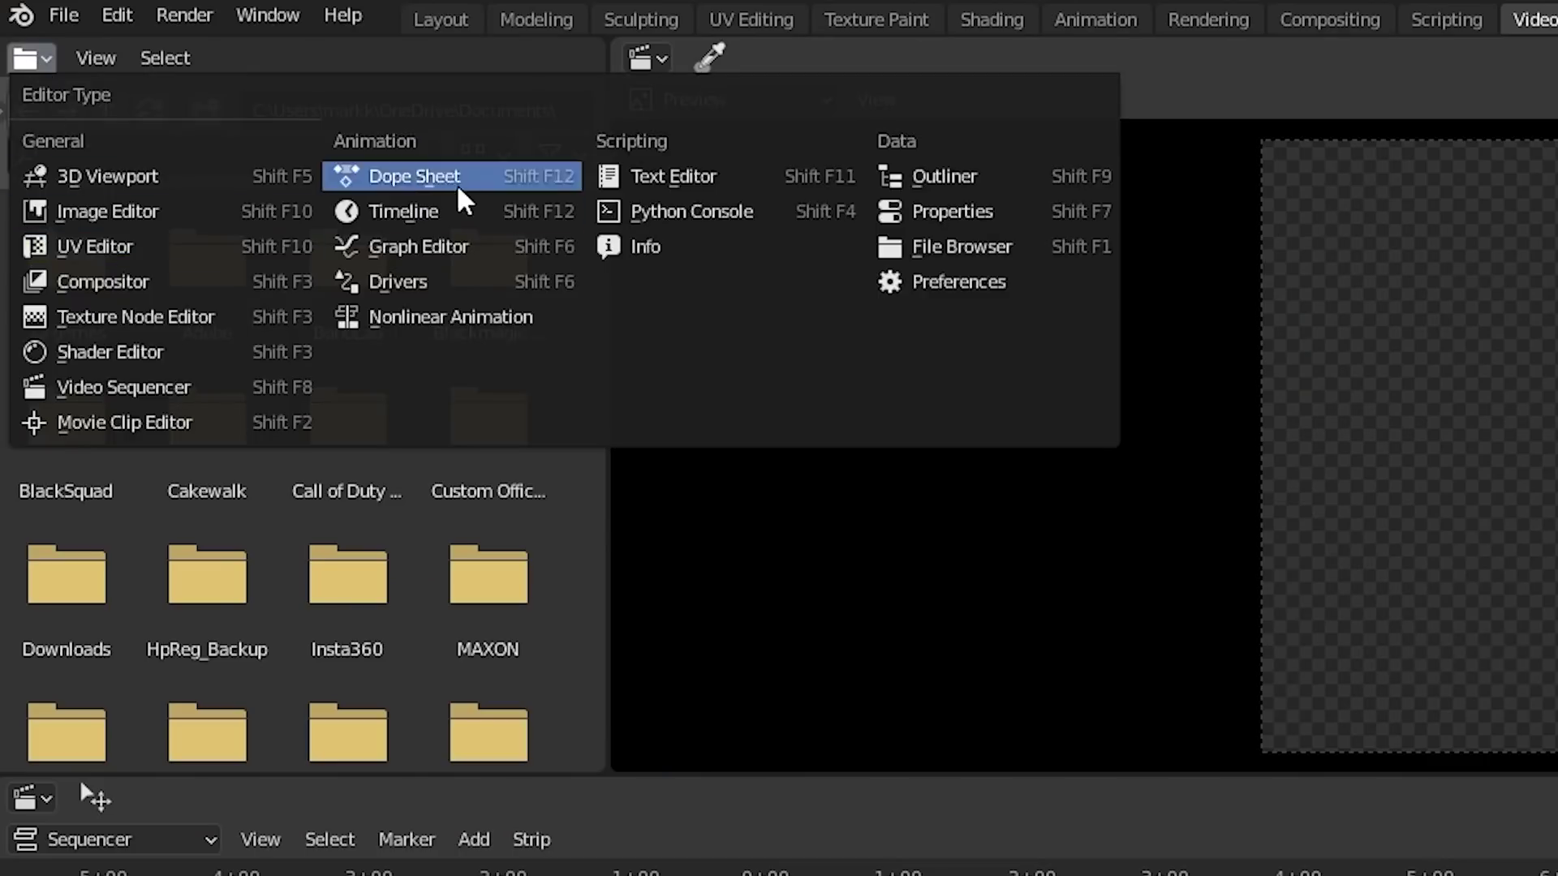
click(501, 218)
scroll(49, 65, down, 8)
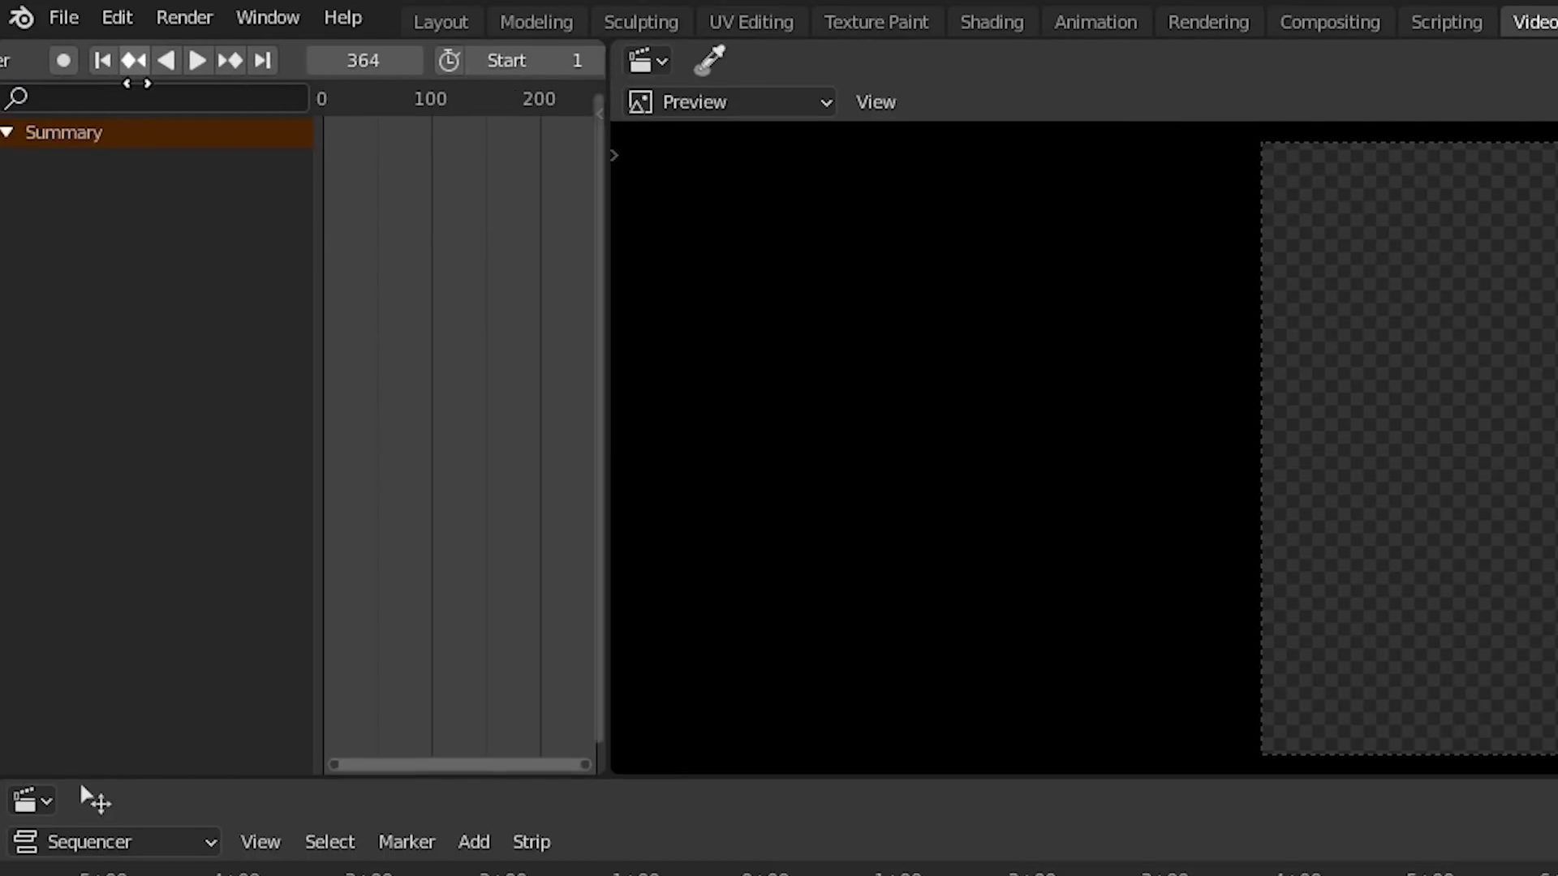
scroll(24, 65, down, 2)
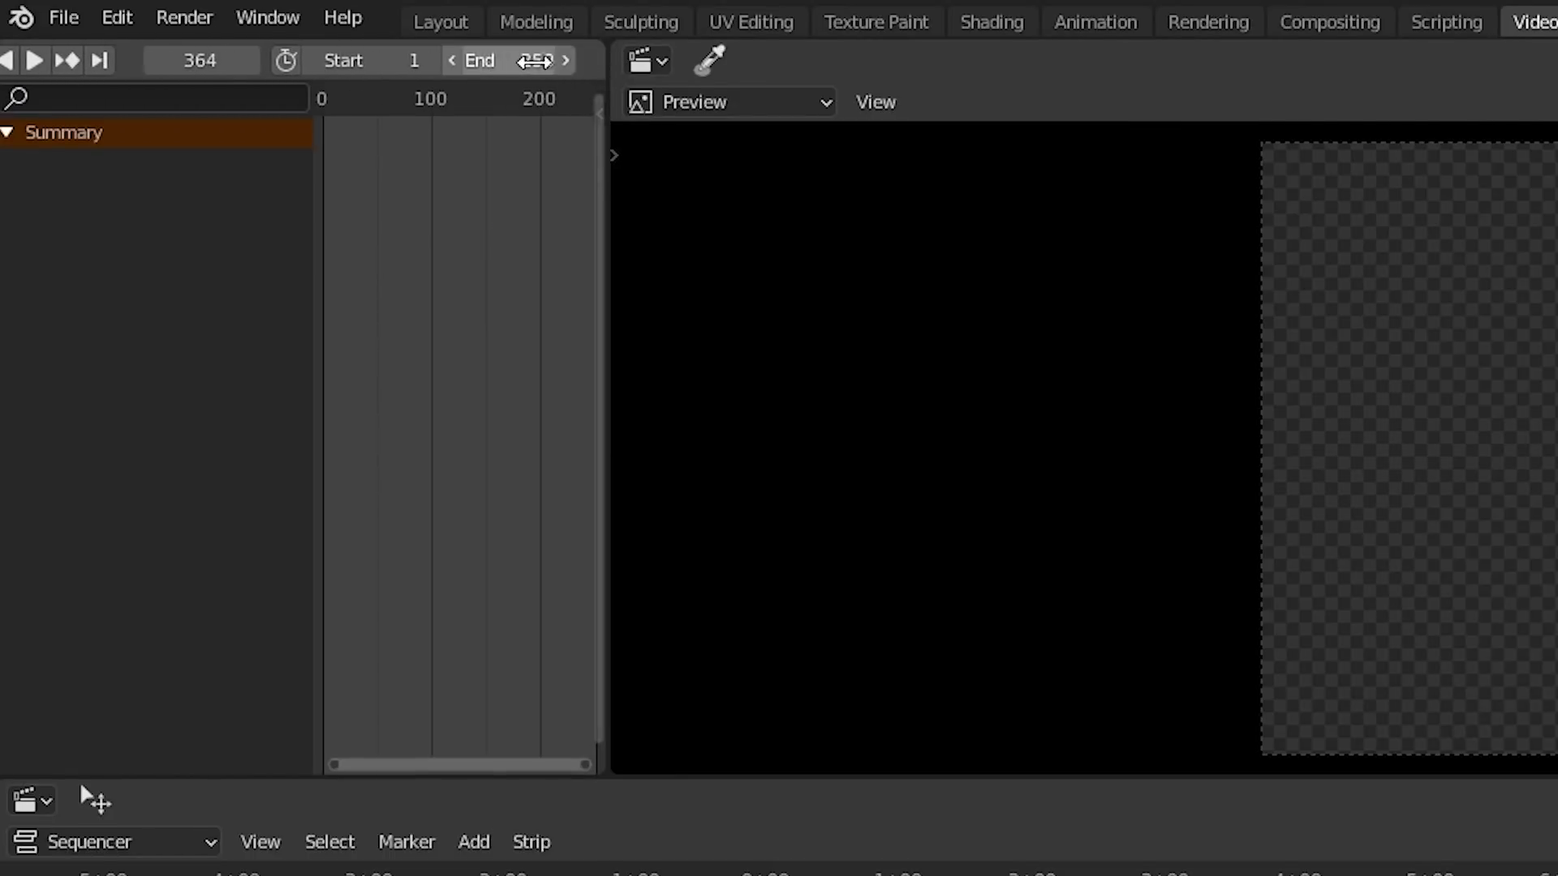
key(KP_Decimal)
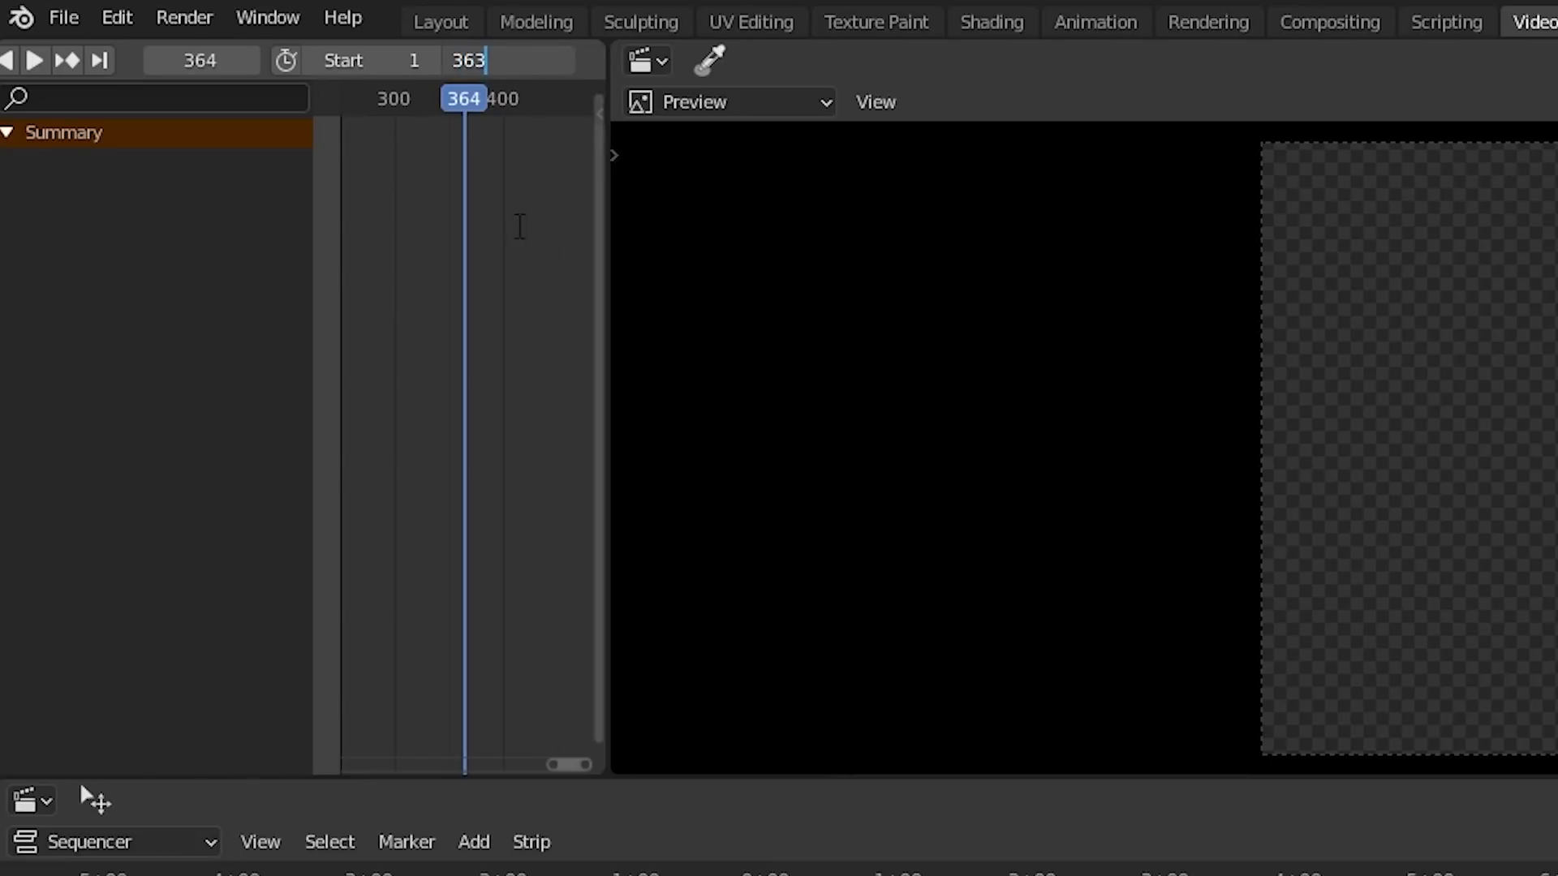
key(Return)
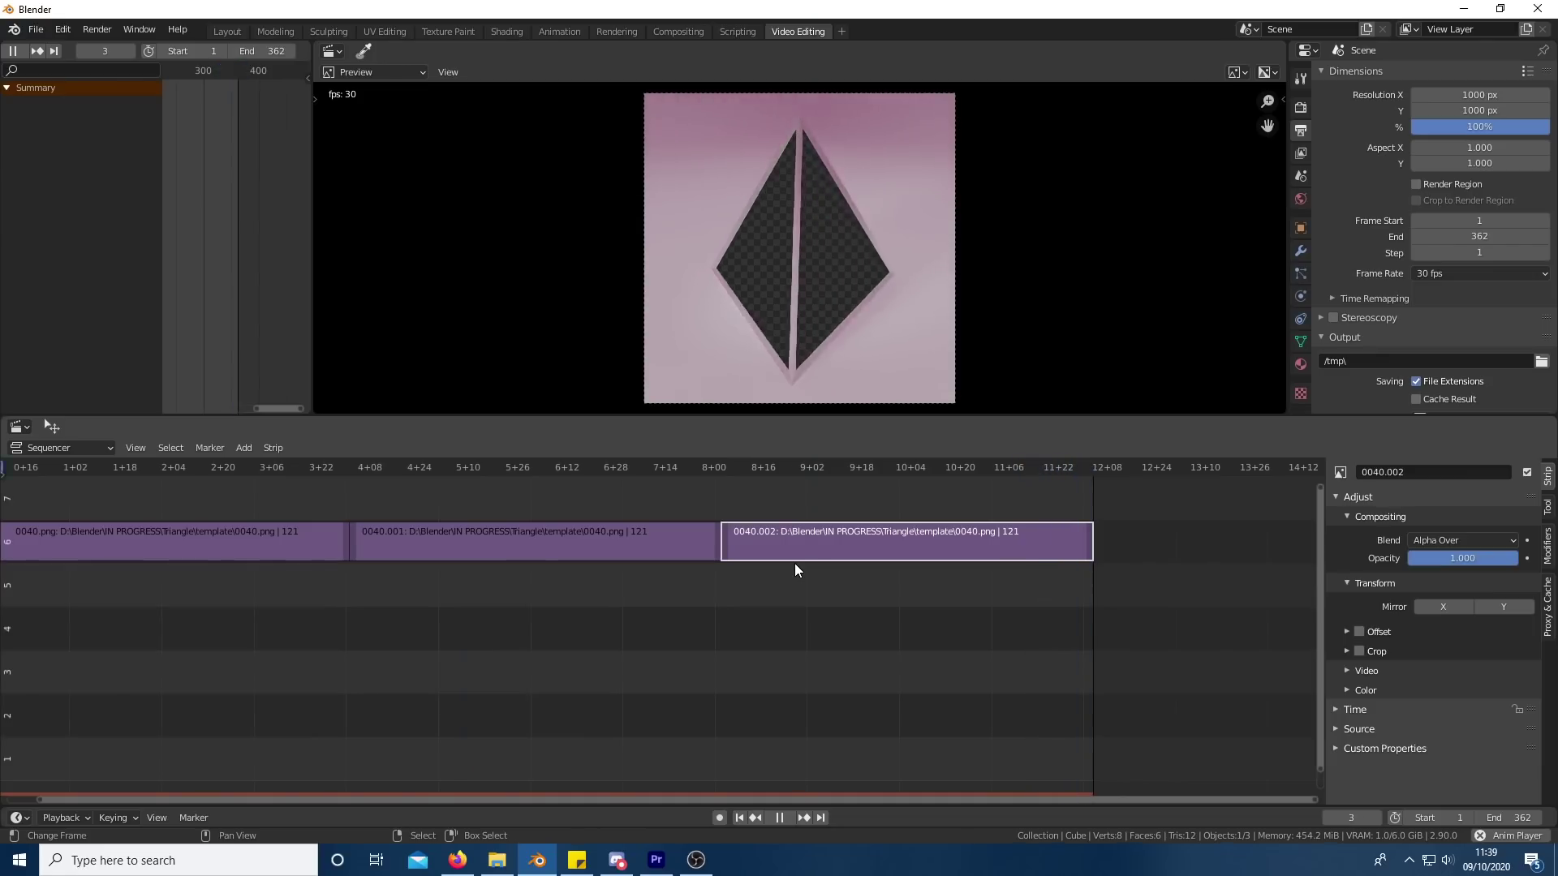
- Place the 0008 tree-scene strip in channel 5 and a staggered copy in channel 4, then check the timing
click(12, 52)
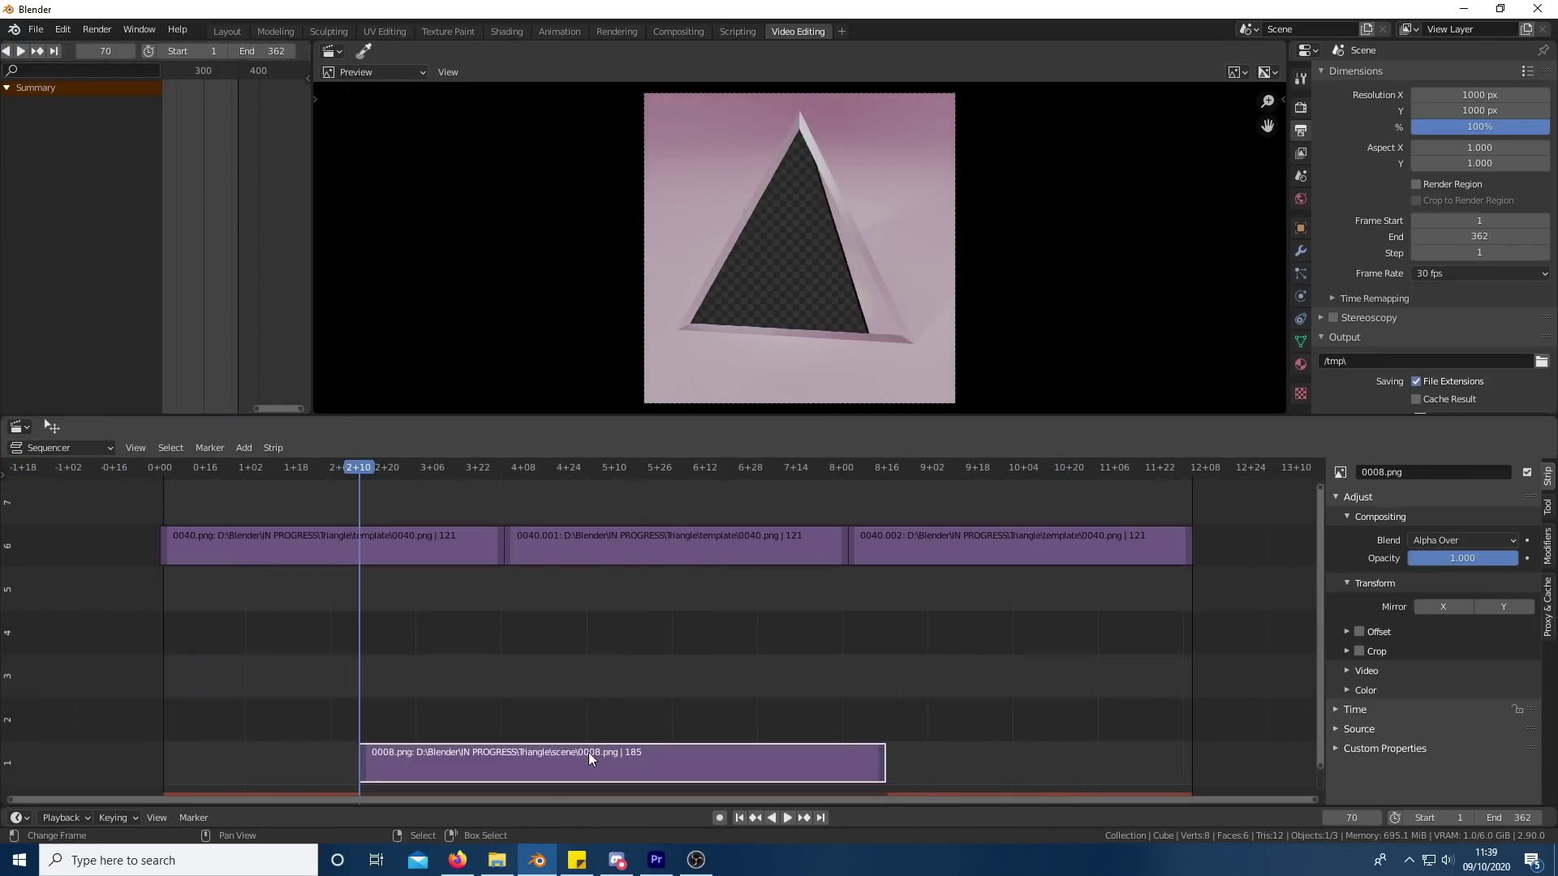
key(g)
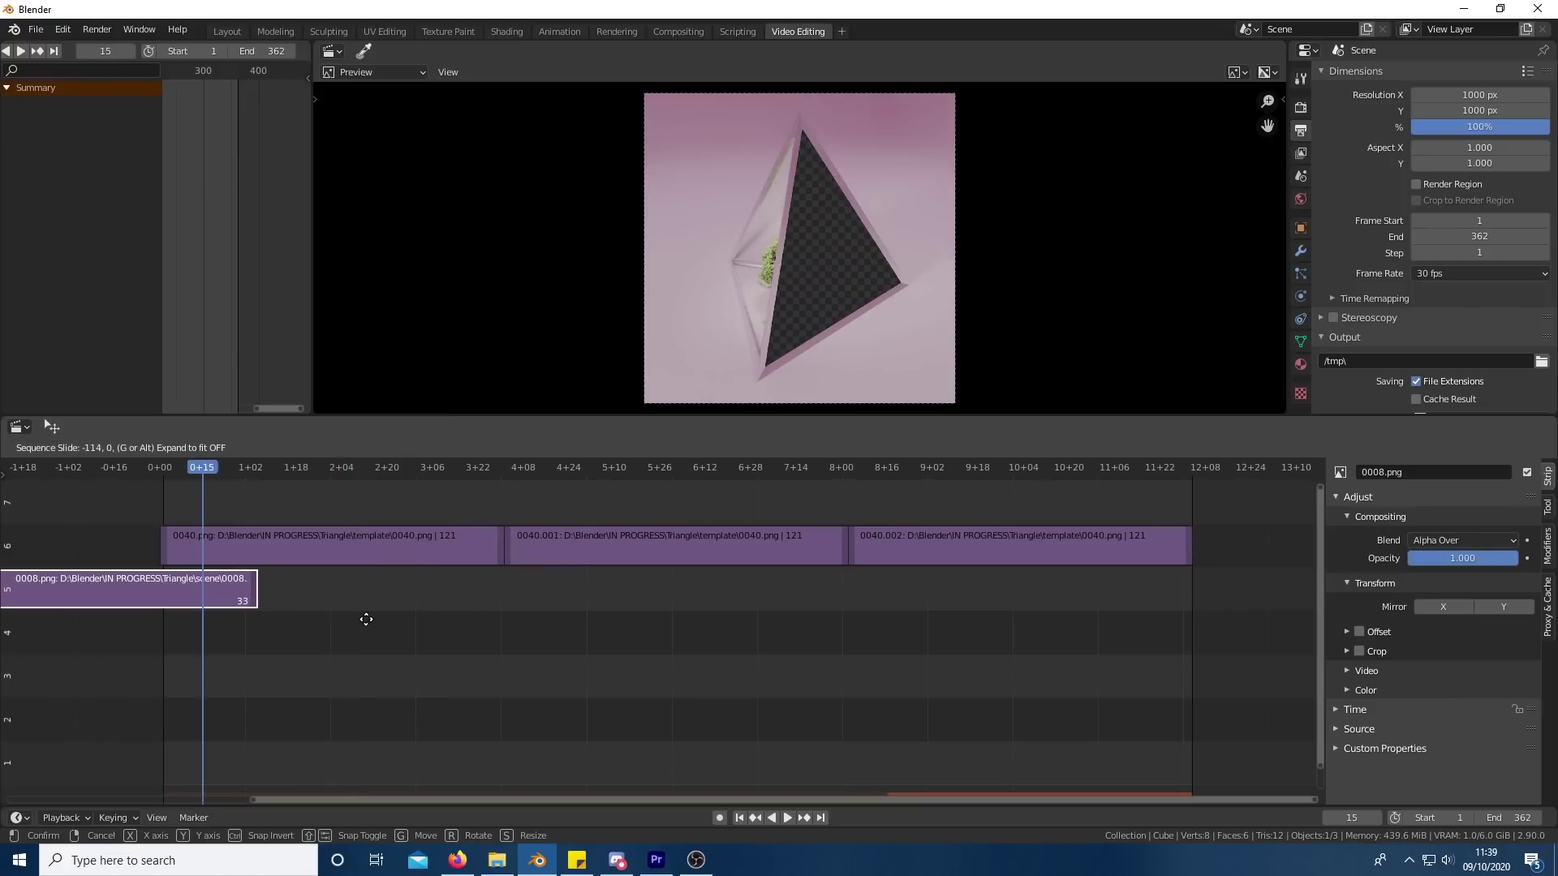
click(366, 619)
scroll(706, 295, up, 6)
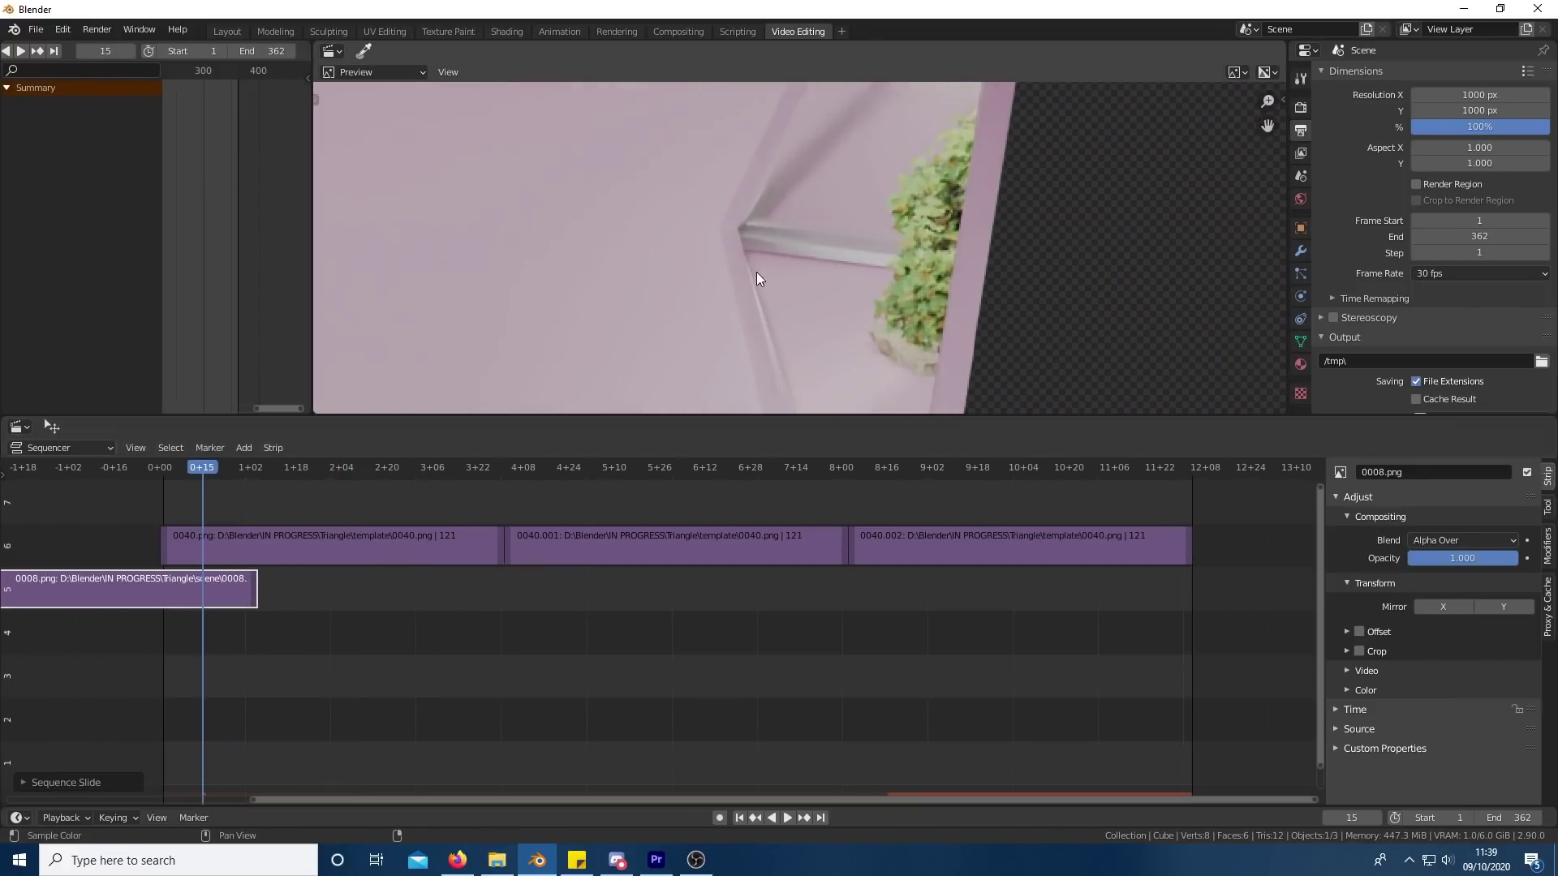
key(g)
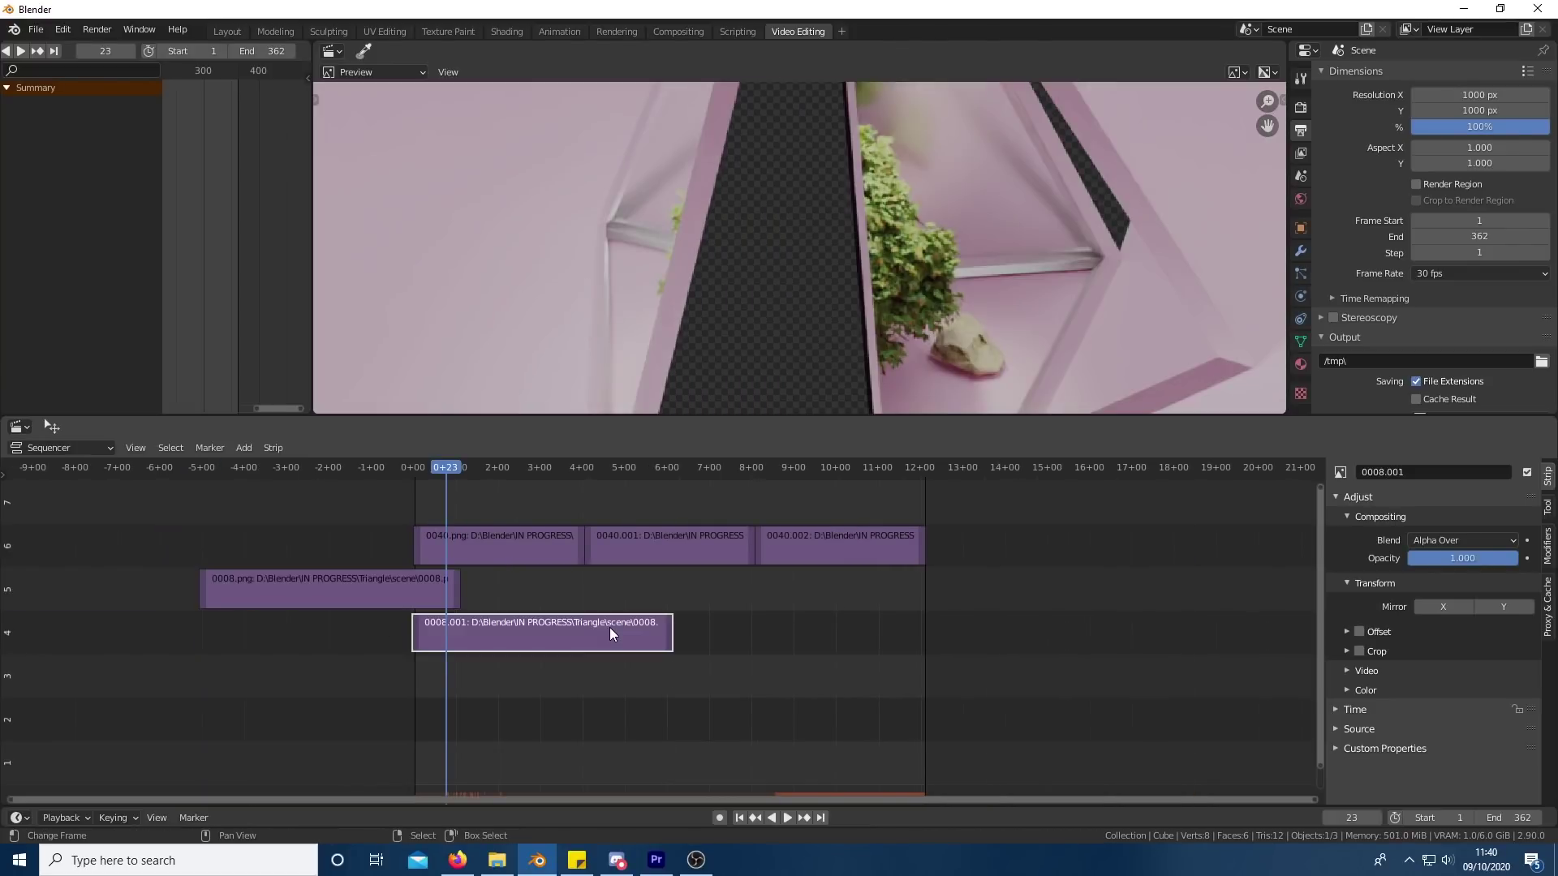
key(g)
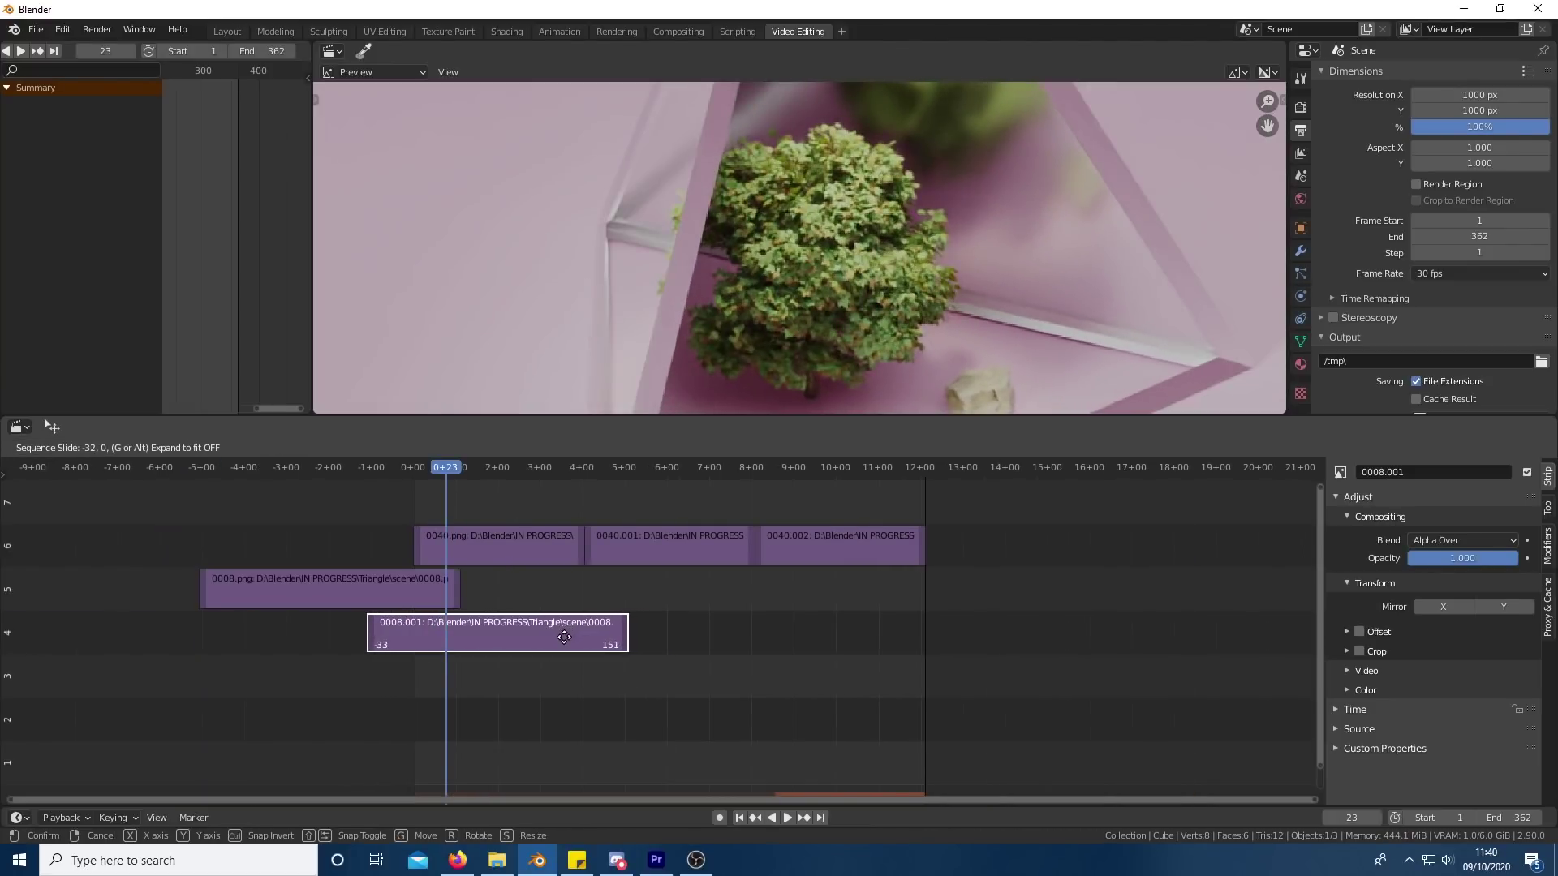
click(567, 645)
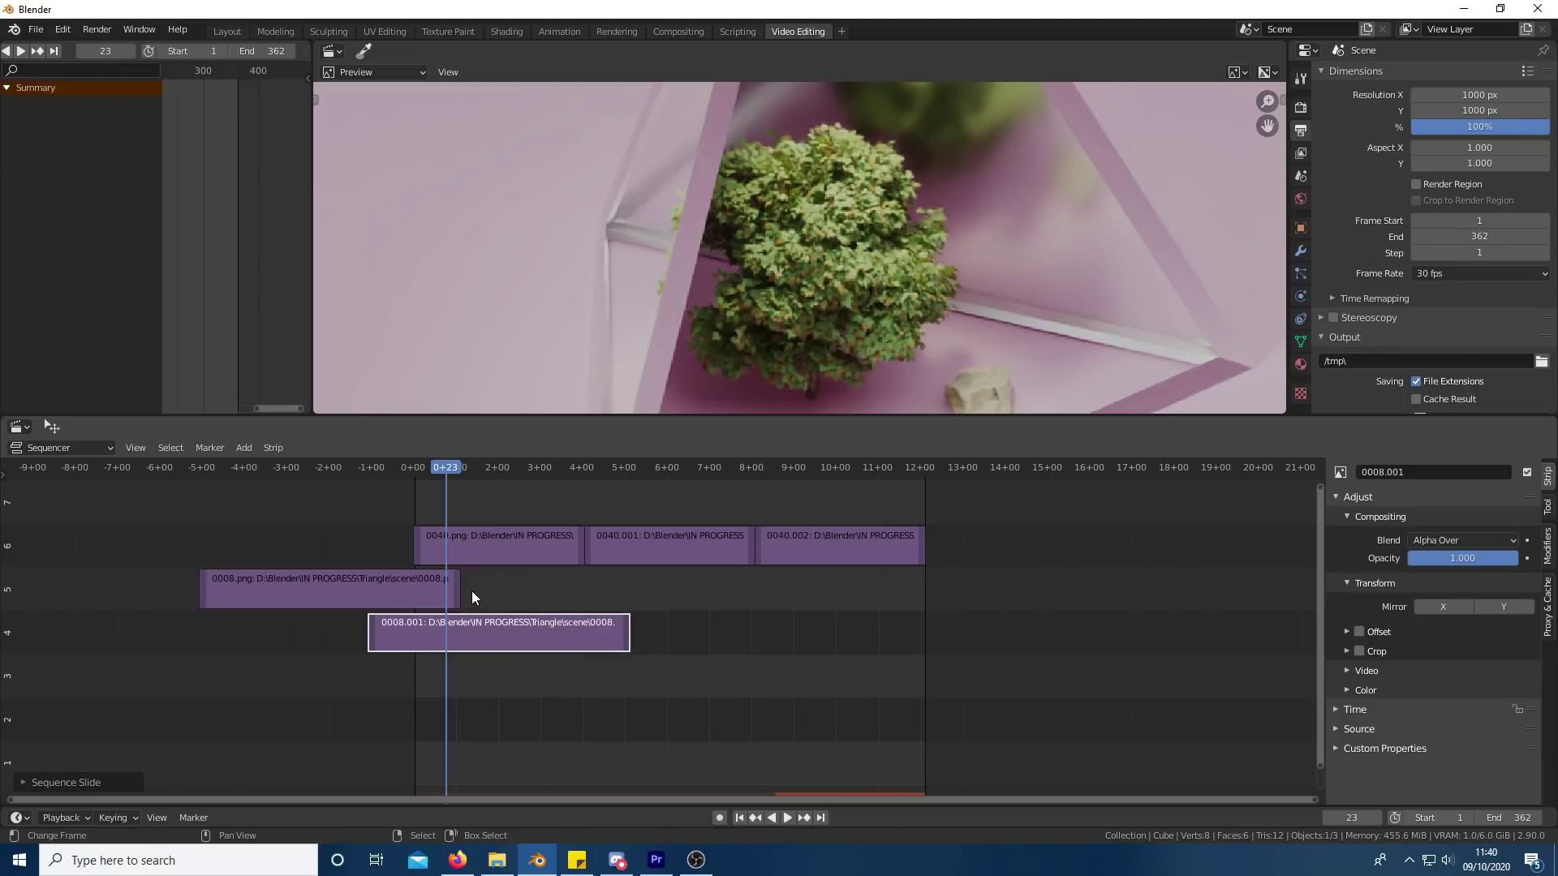
key(space)
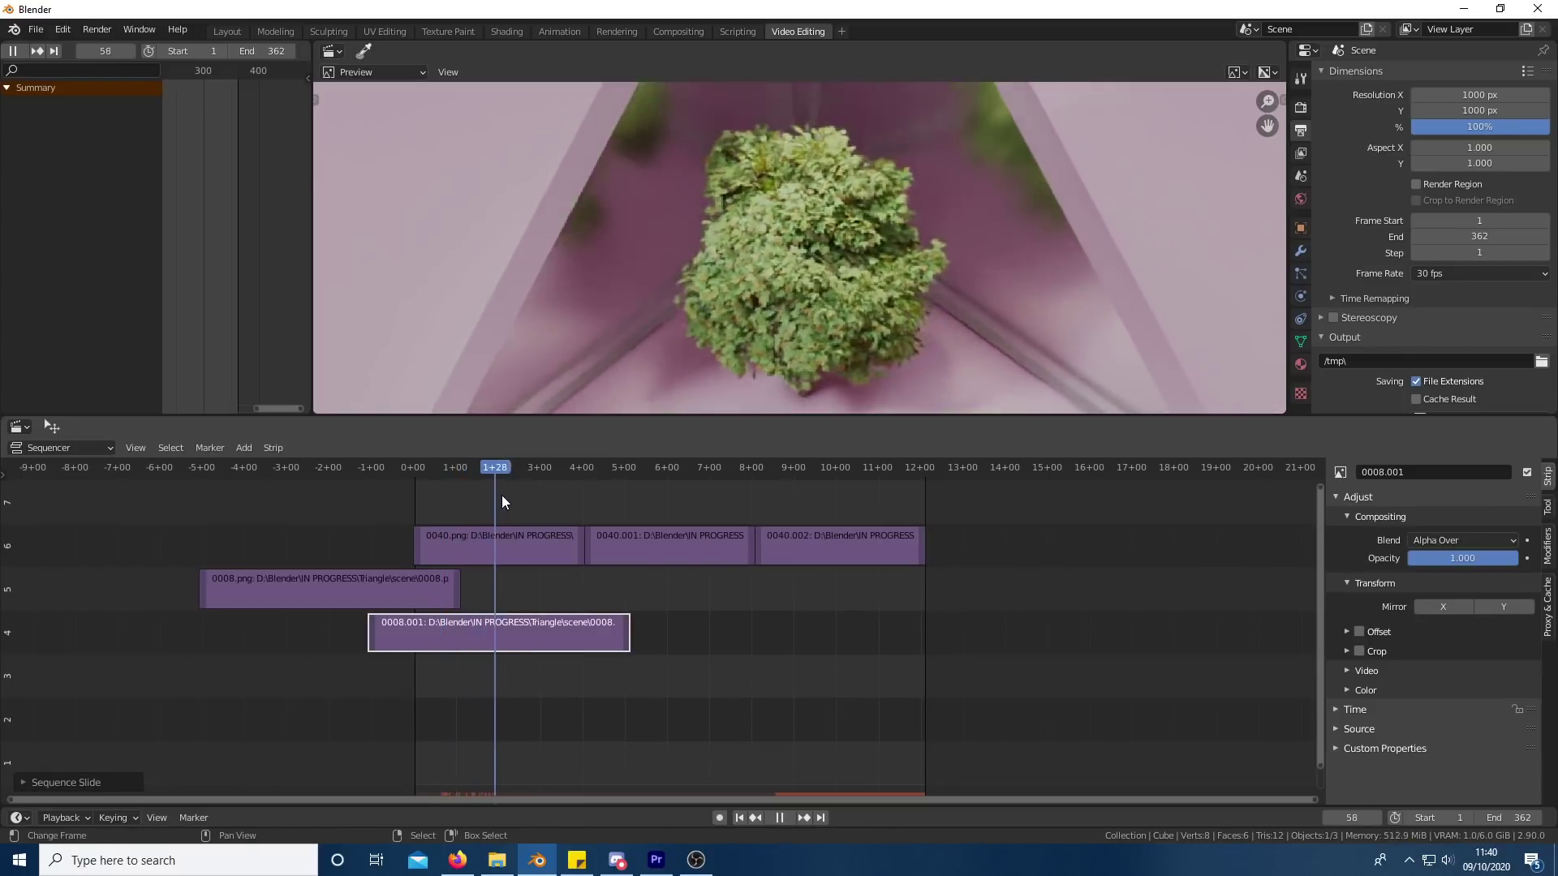
key(space)
- Add staggered tree-scene copies 0008.002 in channel 3 and 0008.003 in channel 2
key(shift+d)
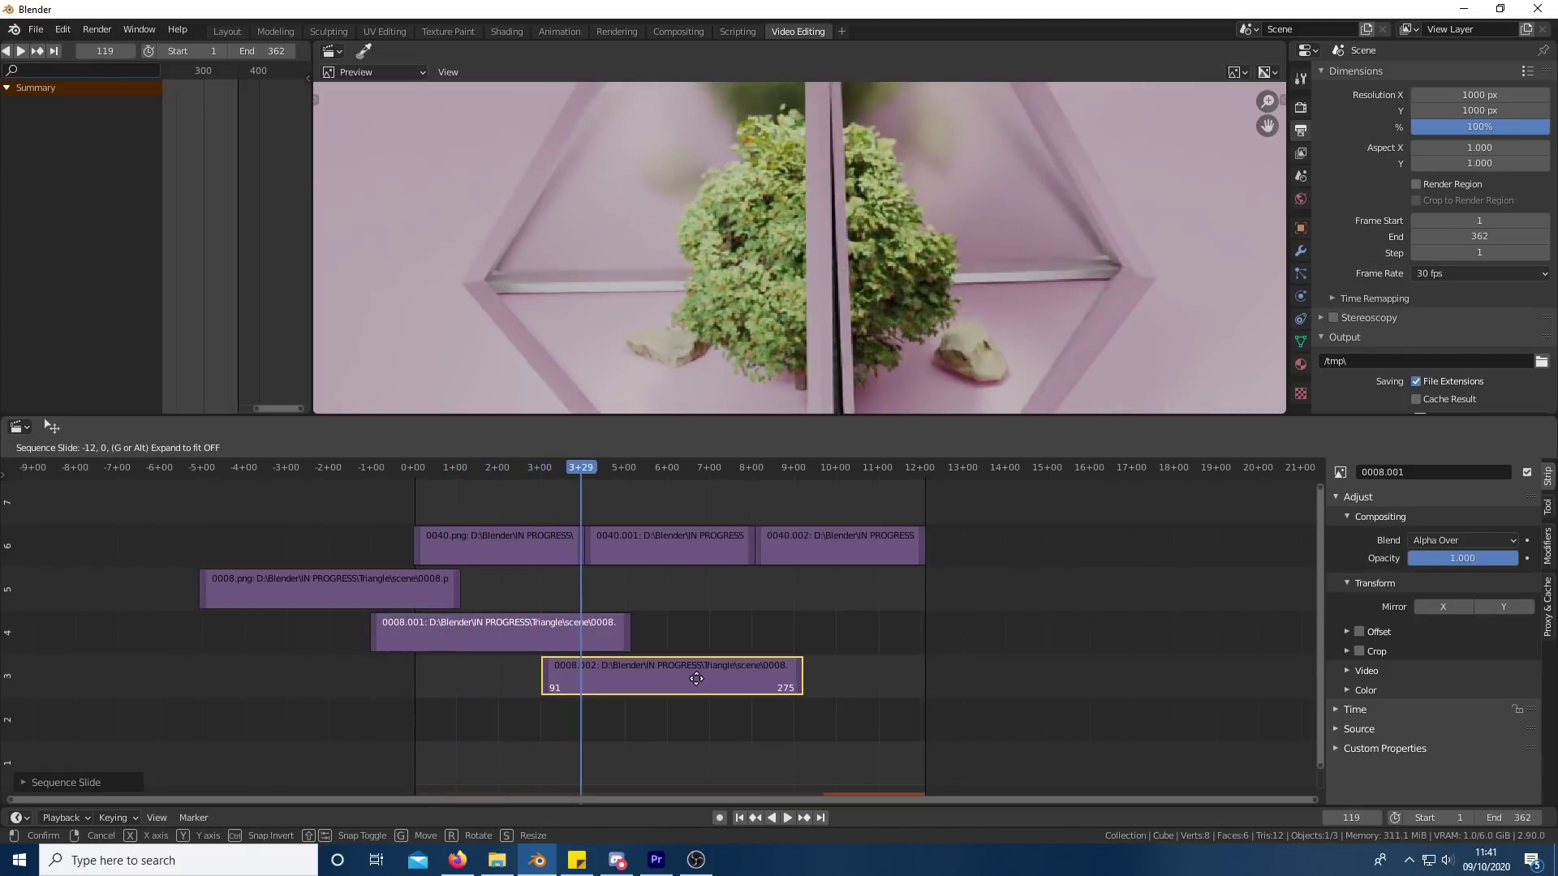
click(694, 686)
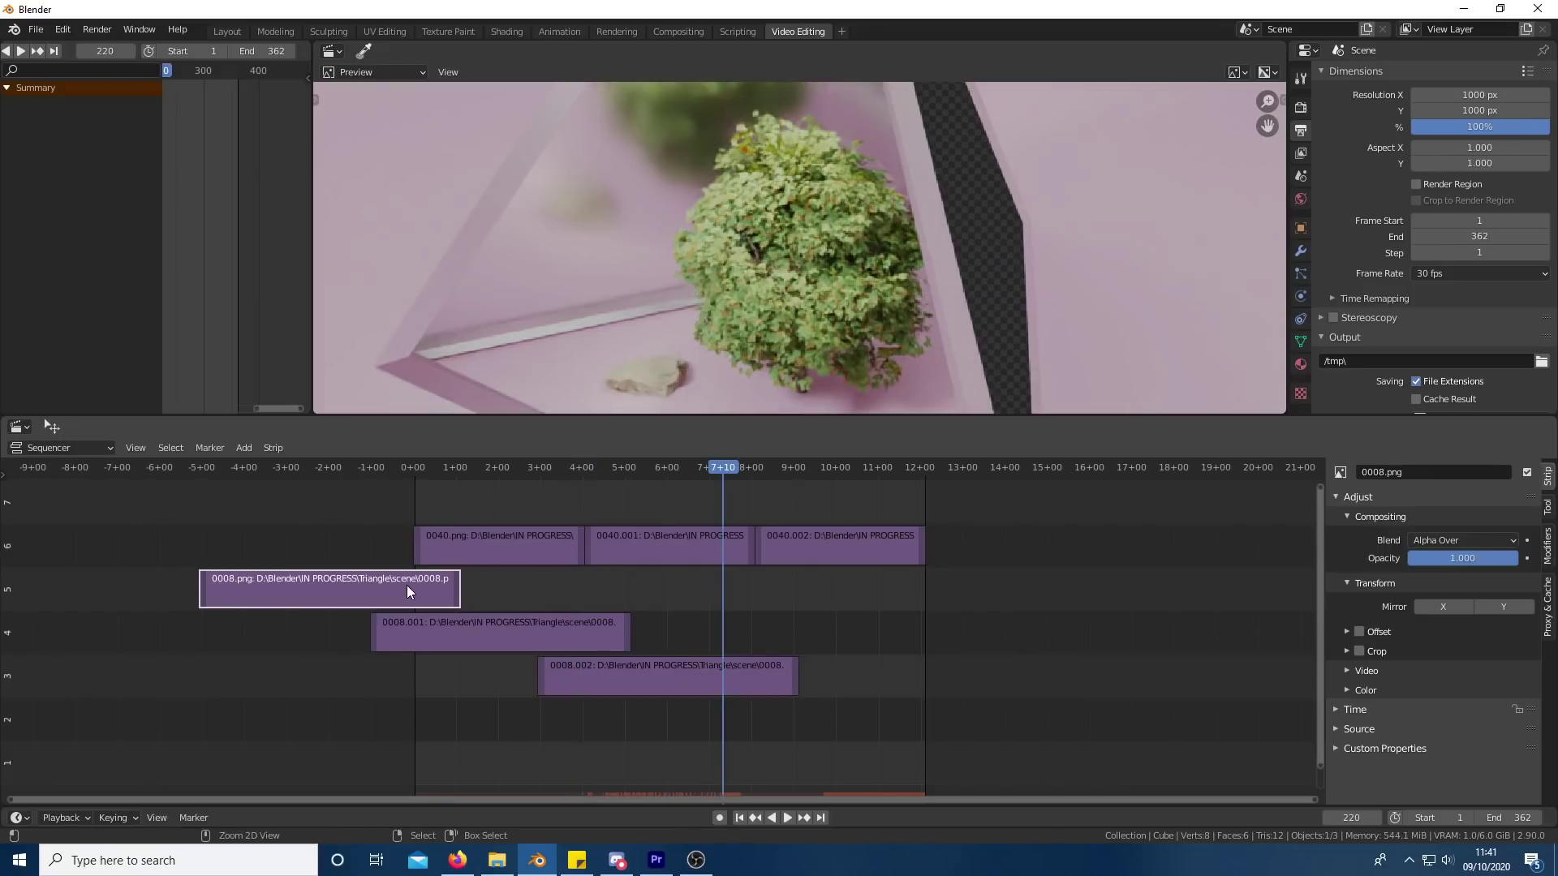
key(ctrl+c)
key(ctrl+v)
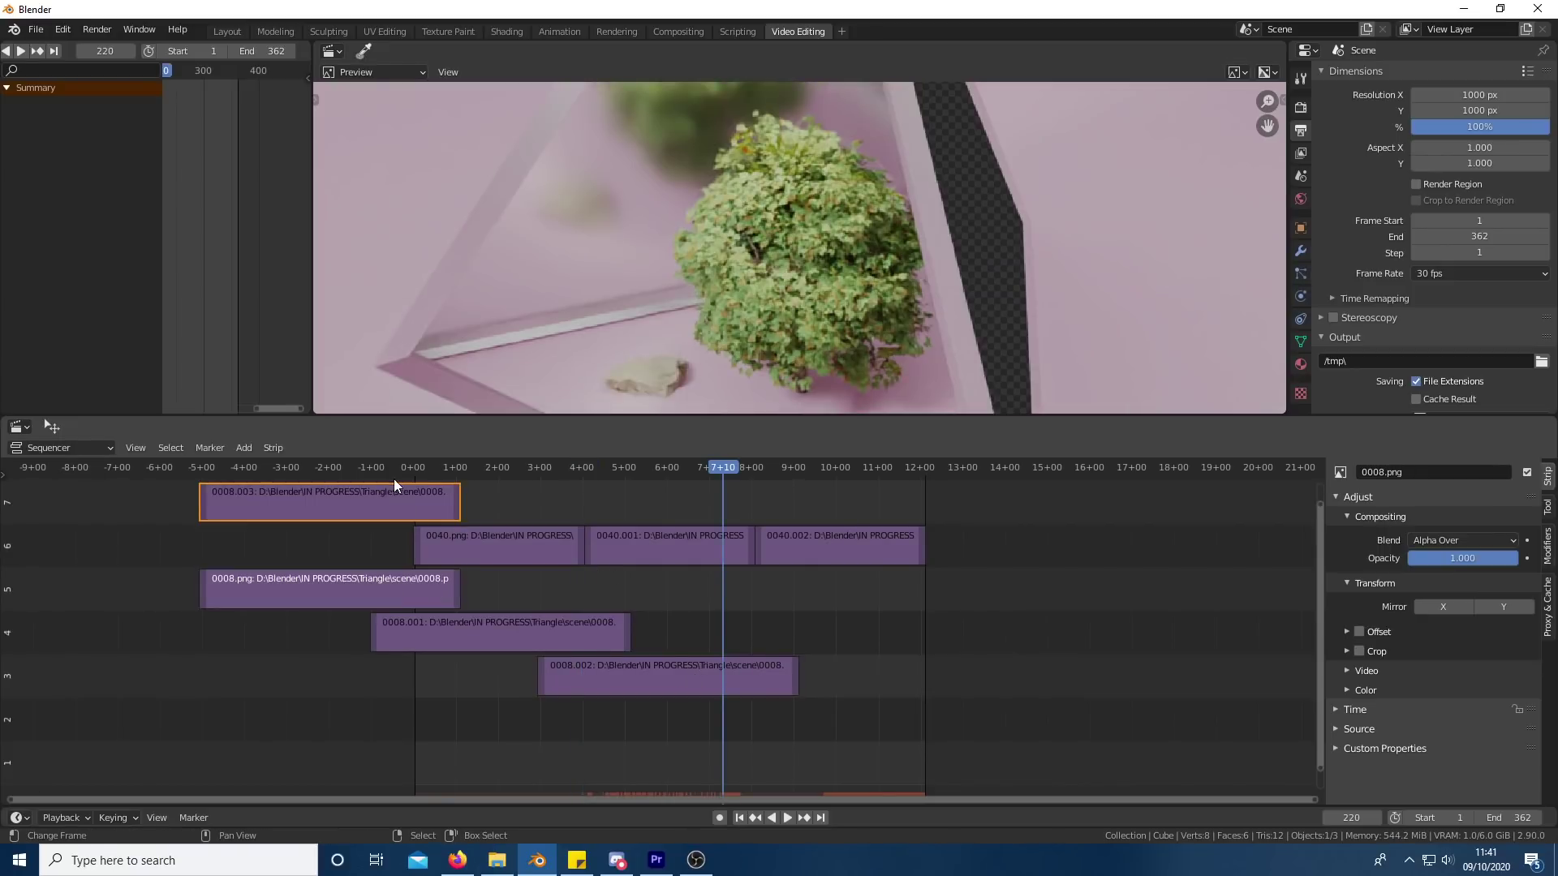
key(g)
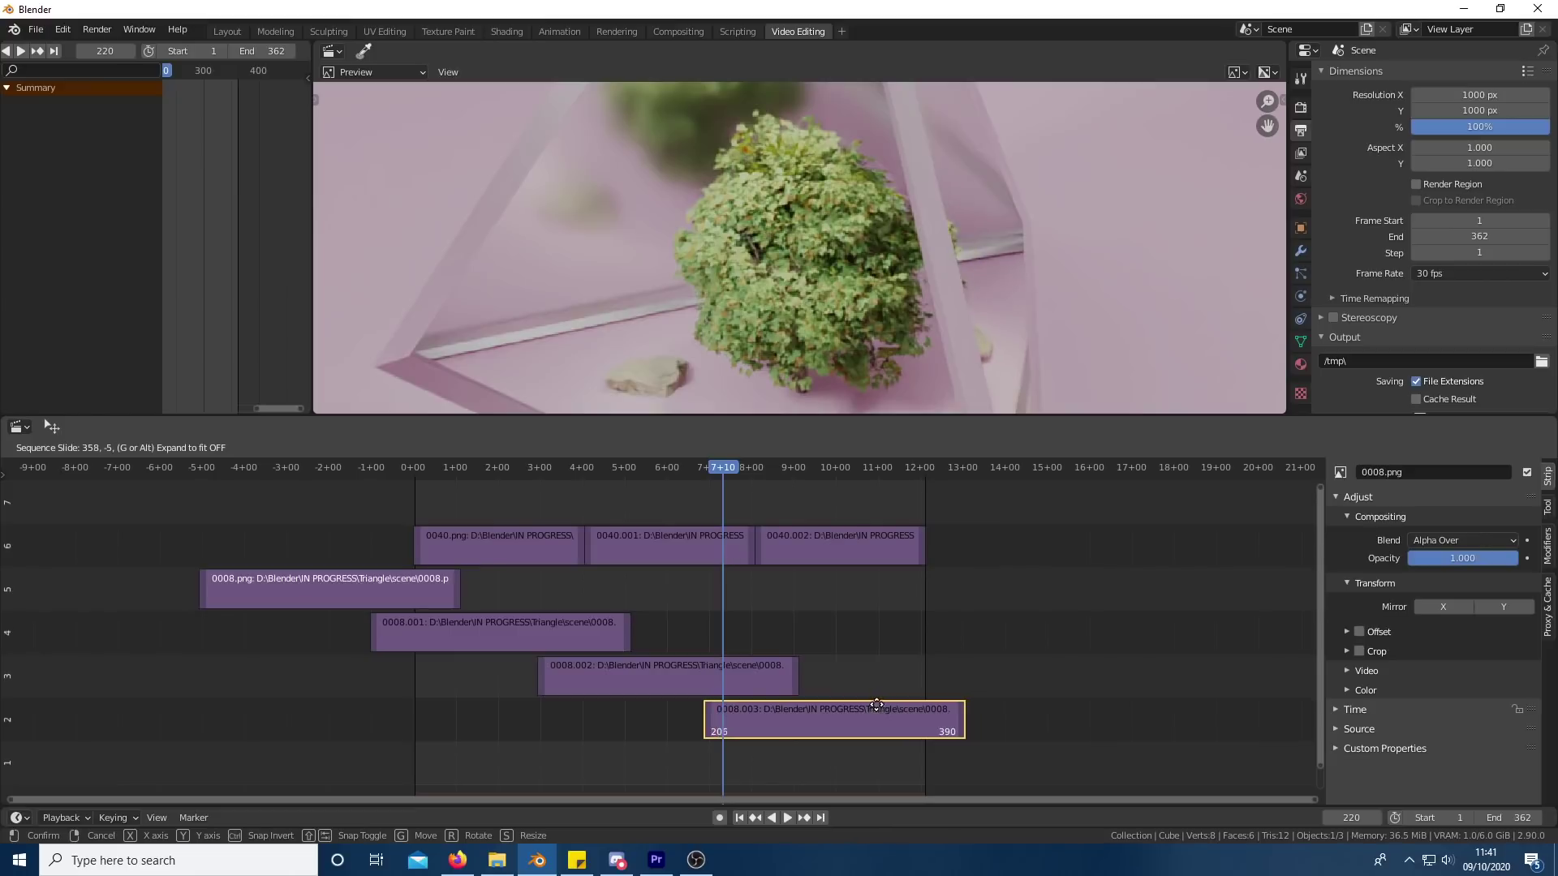
click(876, 706)
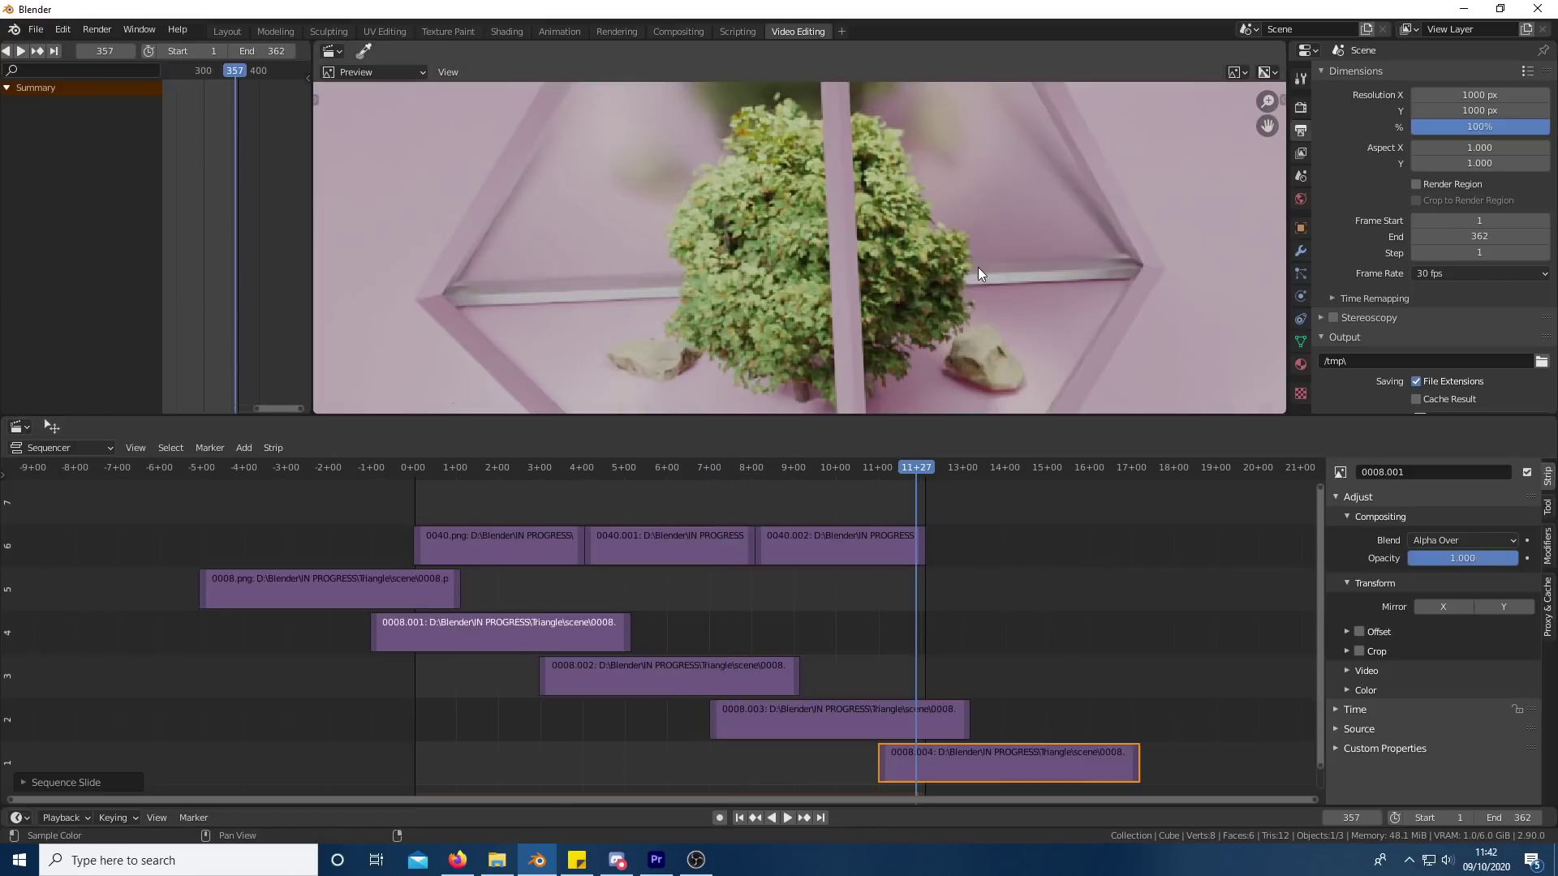
key(g)
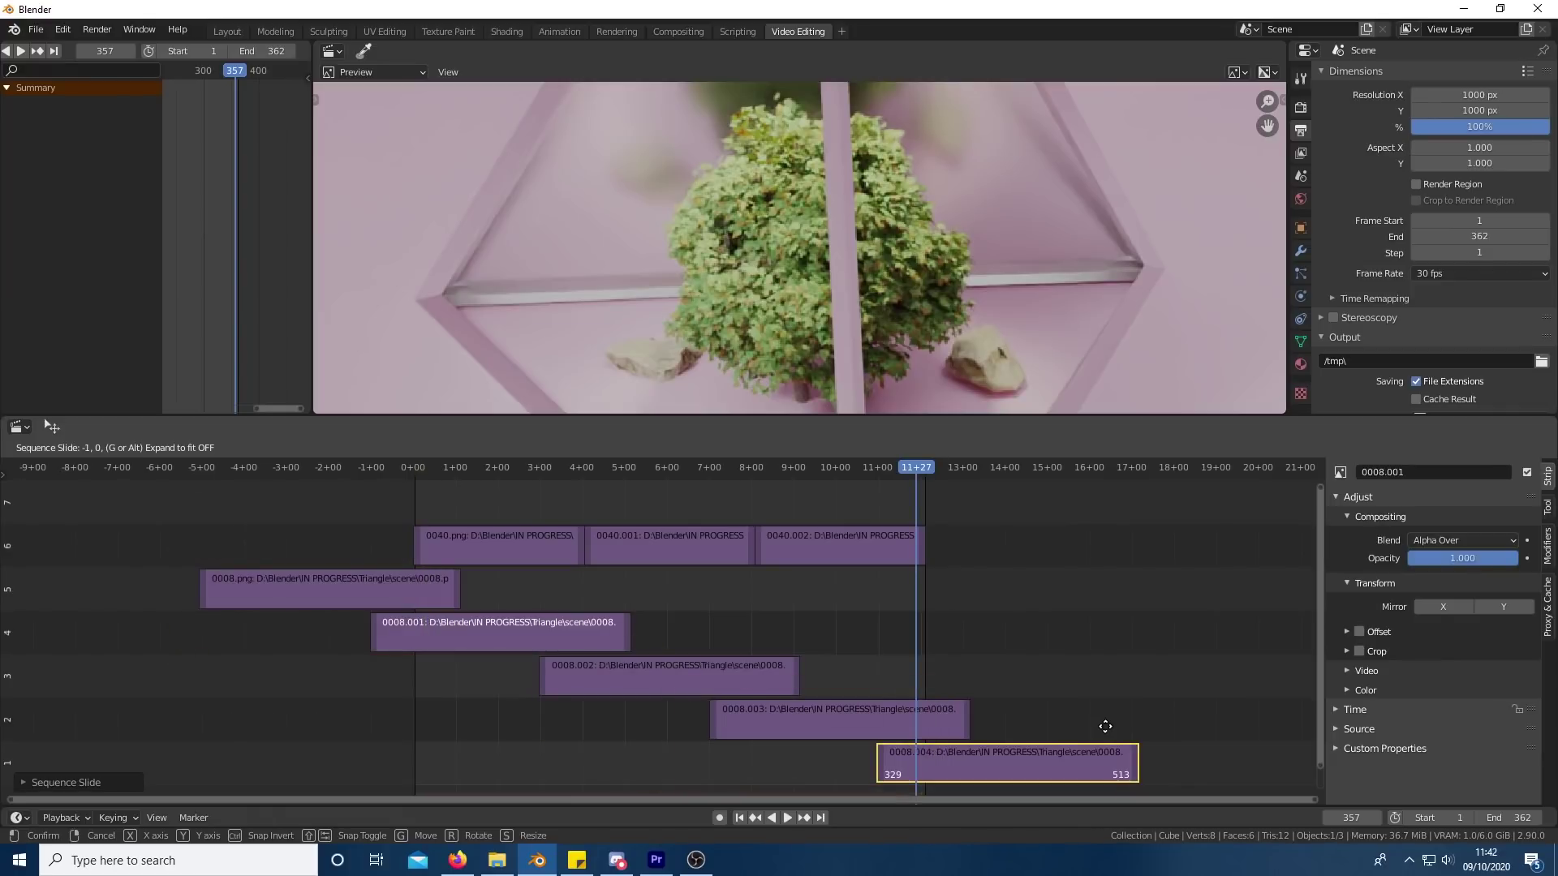
- Drop the 0008.004 copy in channel 1 at frame 329 and move the playhead back near the start
click(1106, 726)
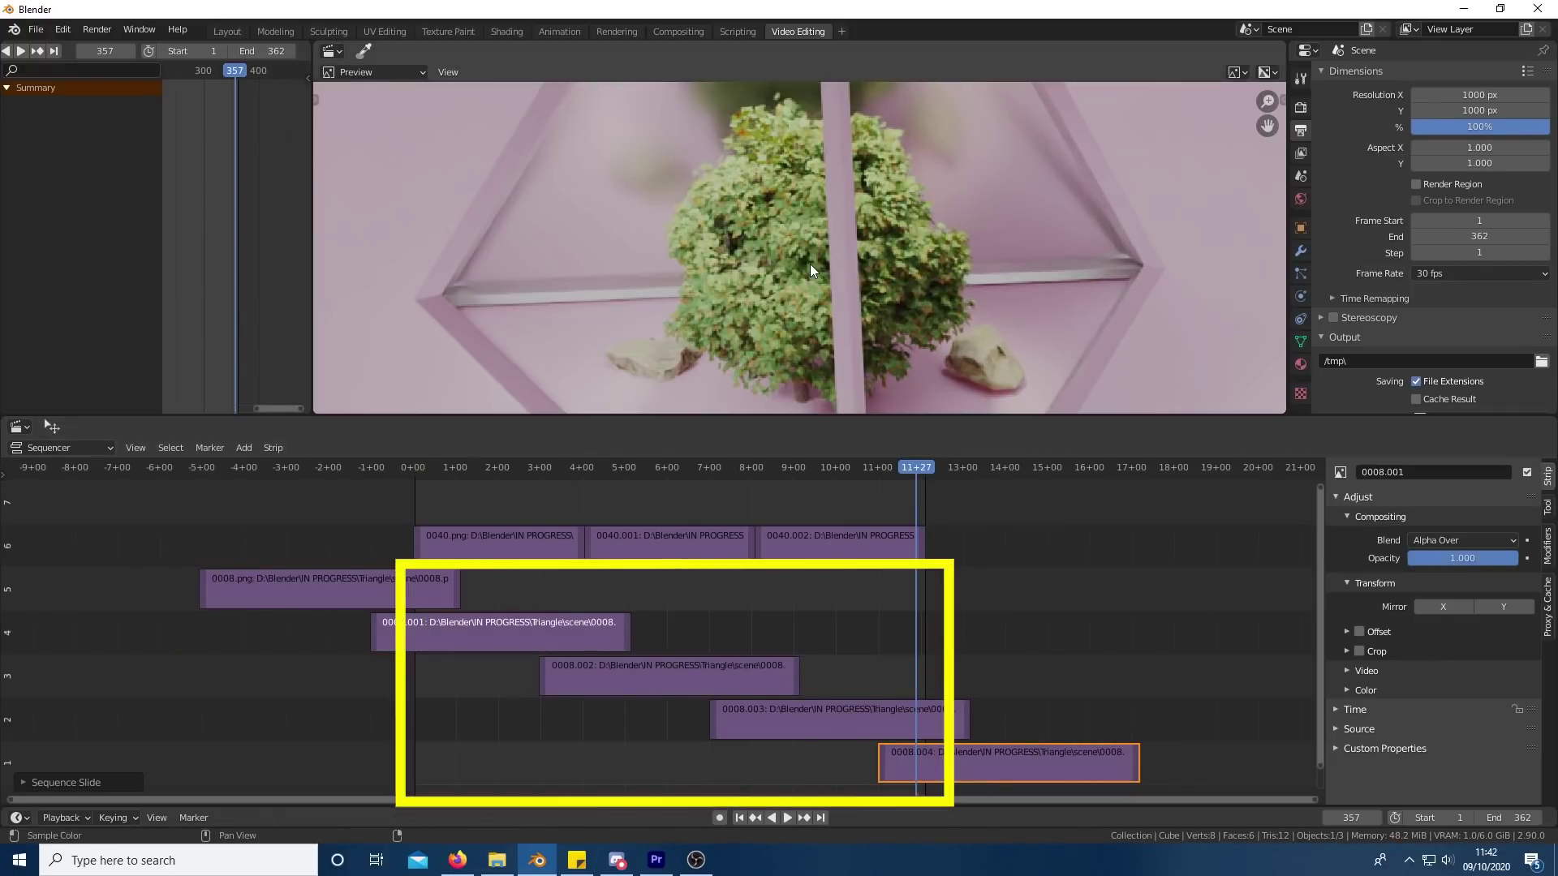
drag(928, 660, 815, 656)
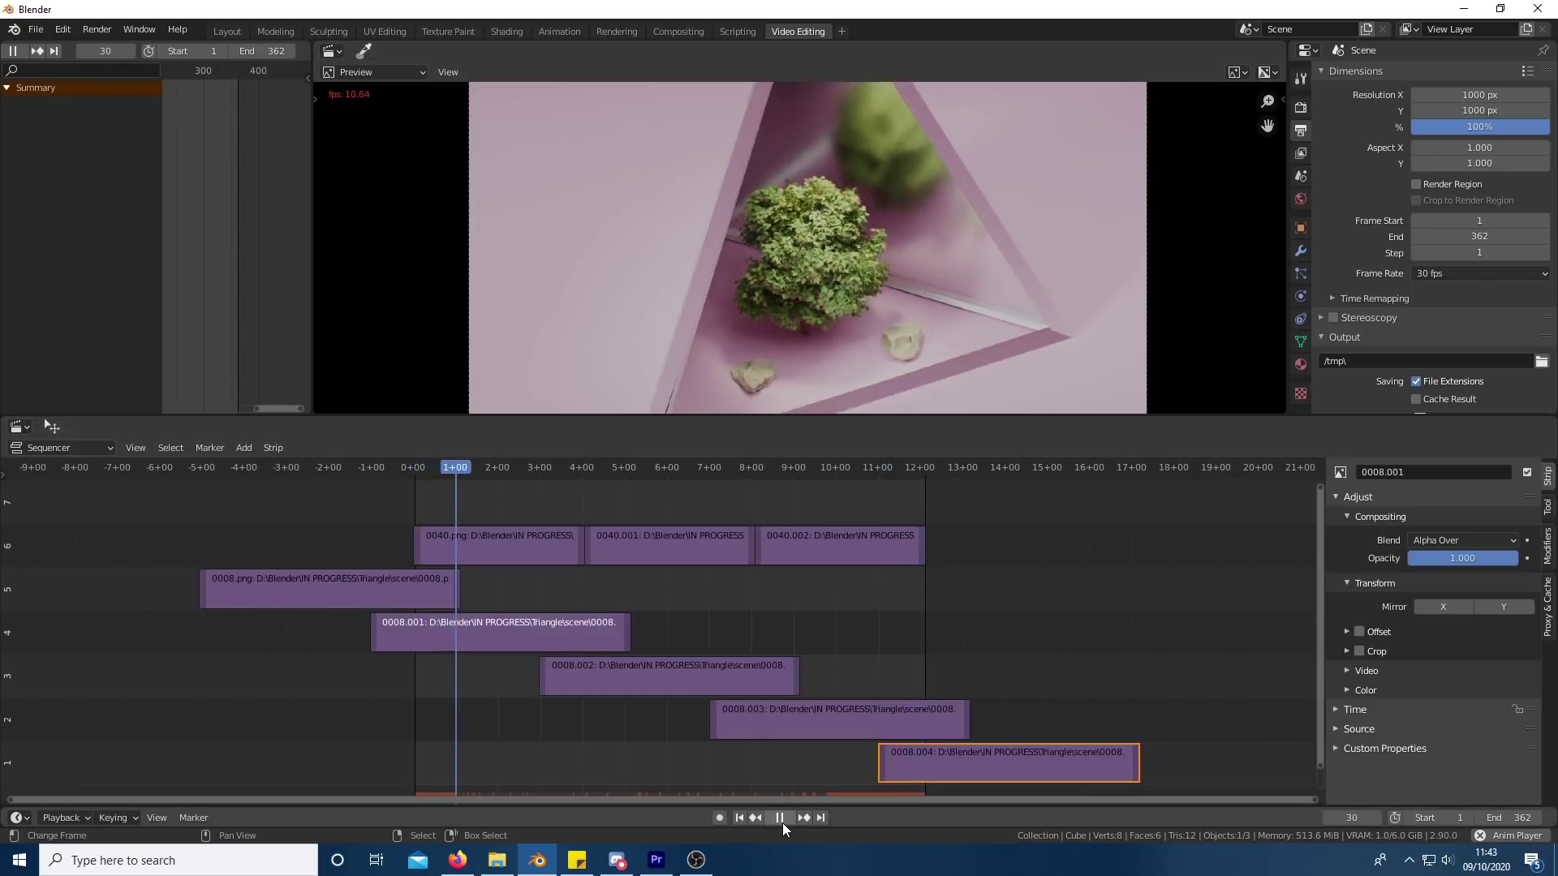
- Enlarge the preview area over the sequencer and replay the stacked triangle animation
click(780, 818)
drag(835, 418, 834, 598)
click(782, 819)
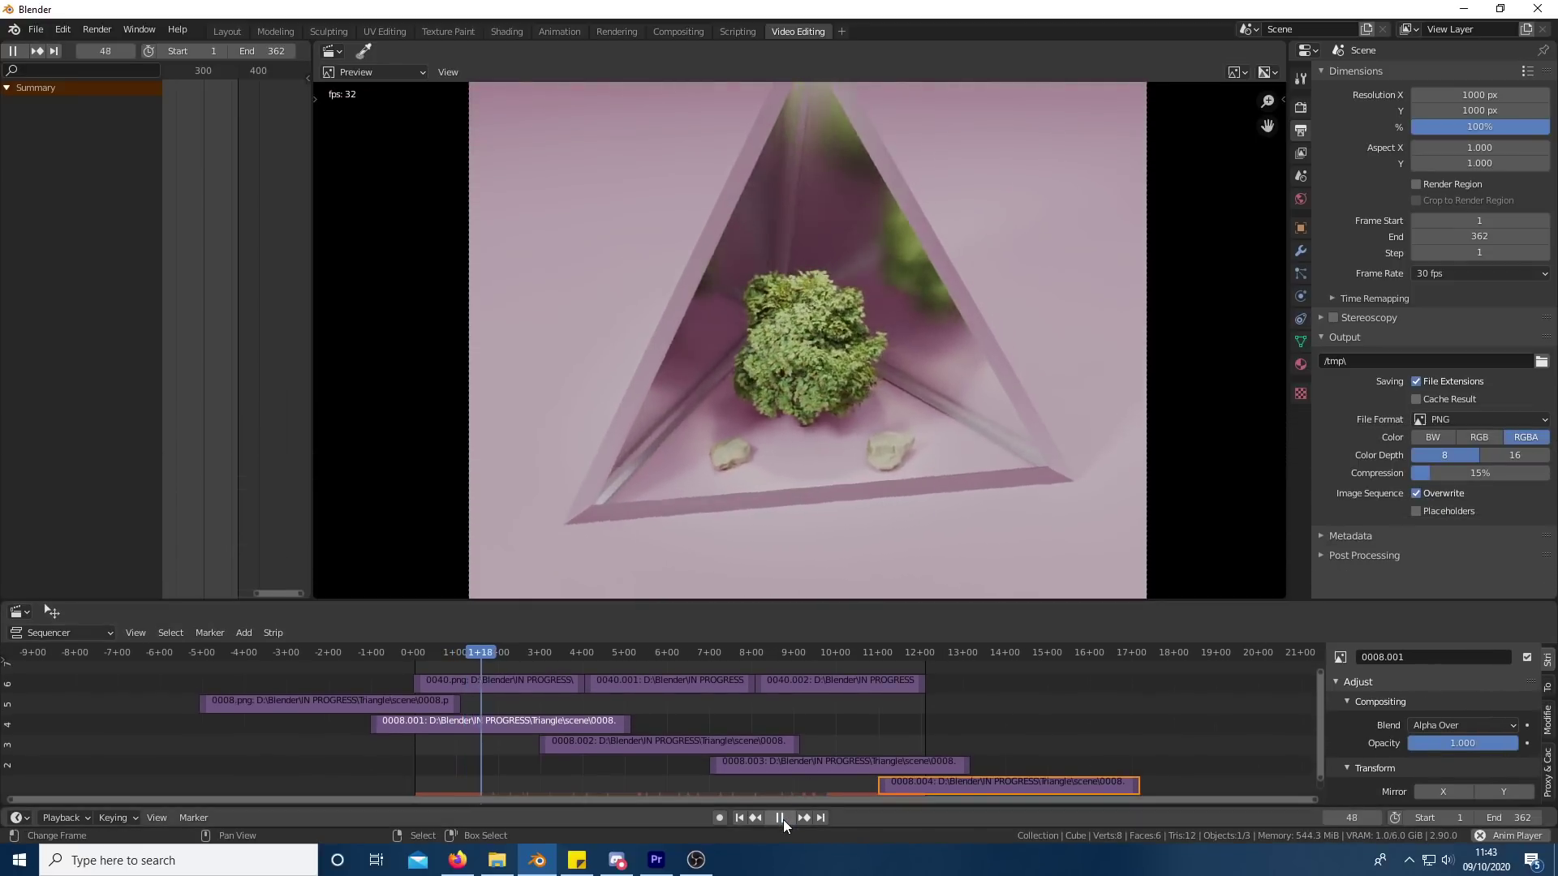